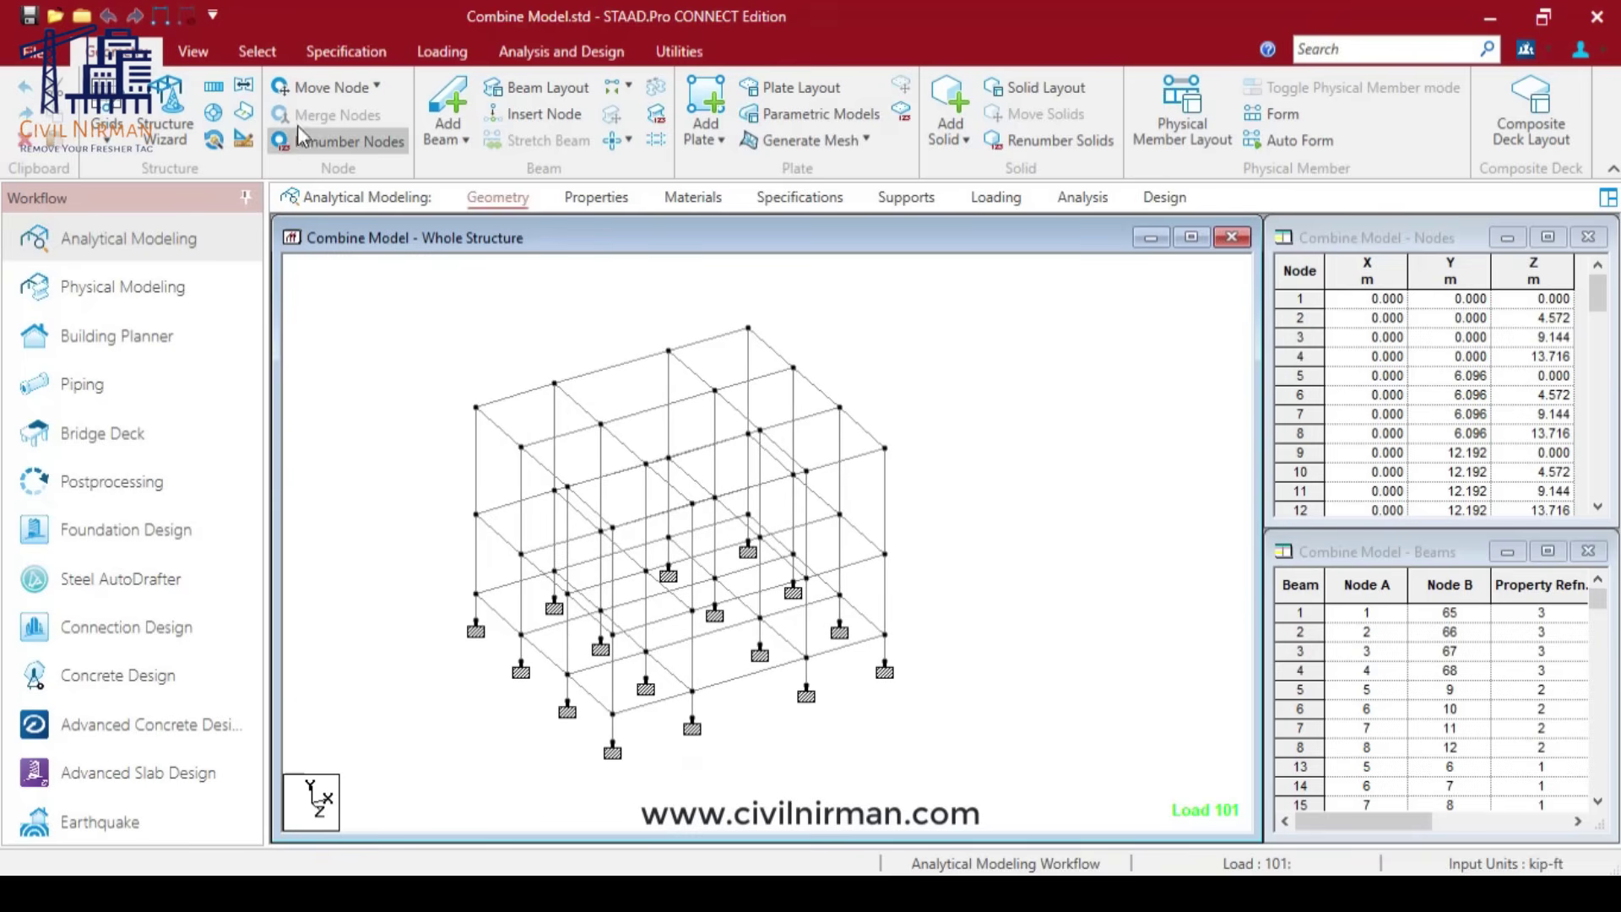
left_click(193, 51)
left_click(1379, 108)
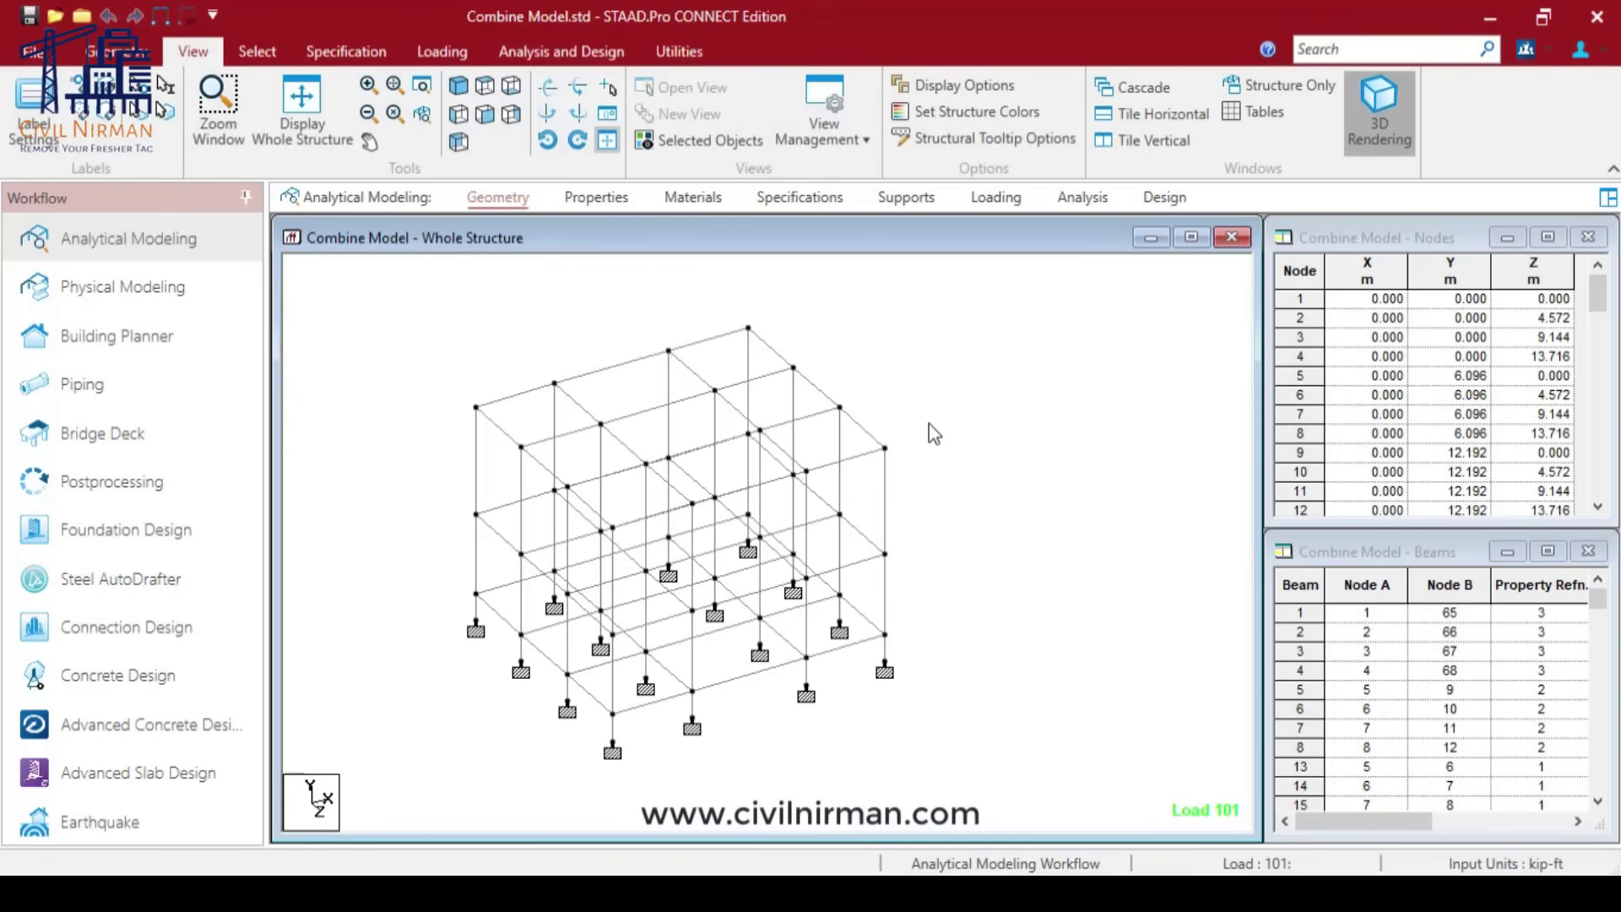
left_click_drag(986, 525, 1018, 553)
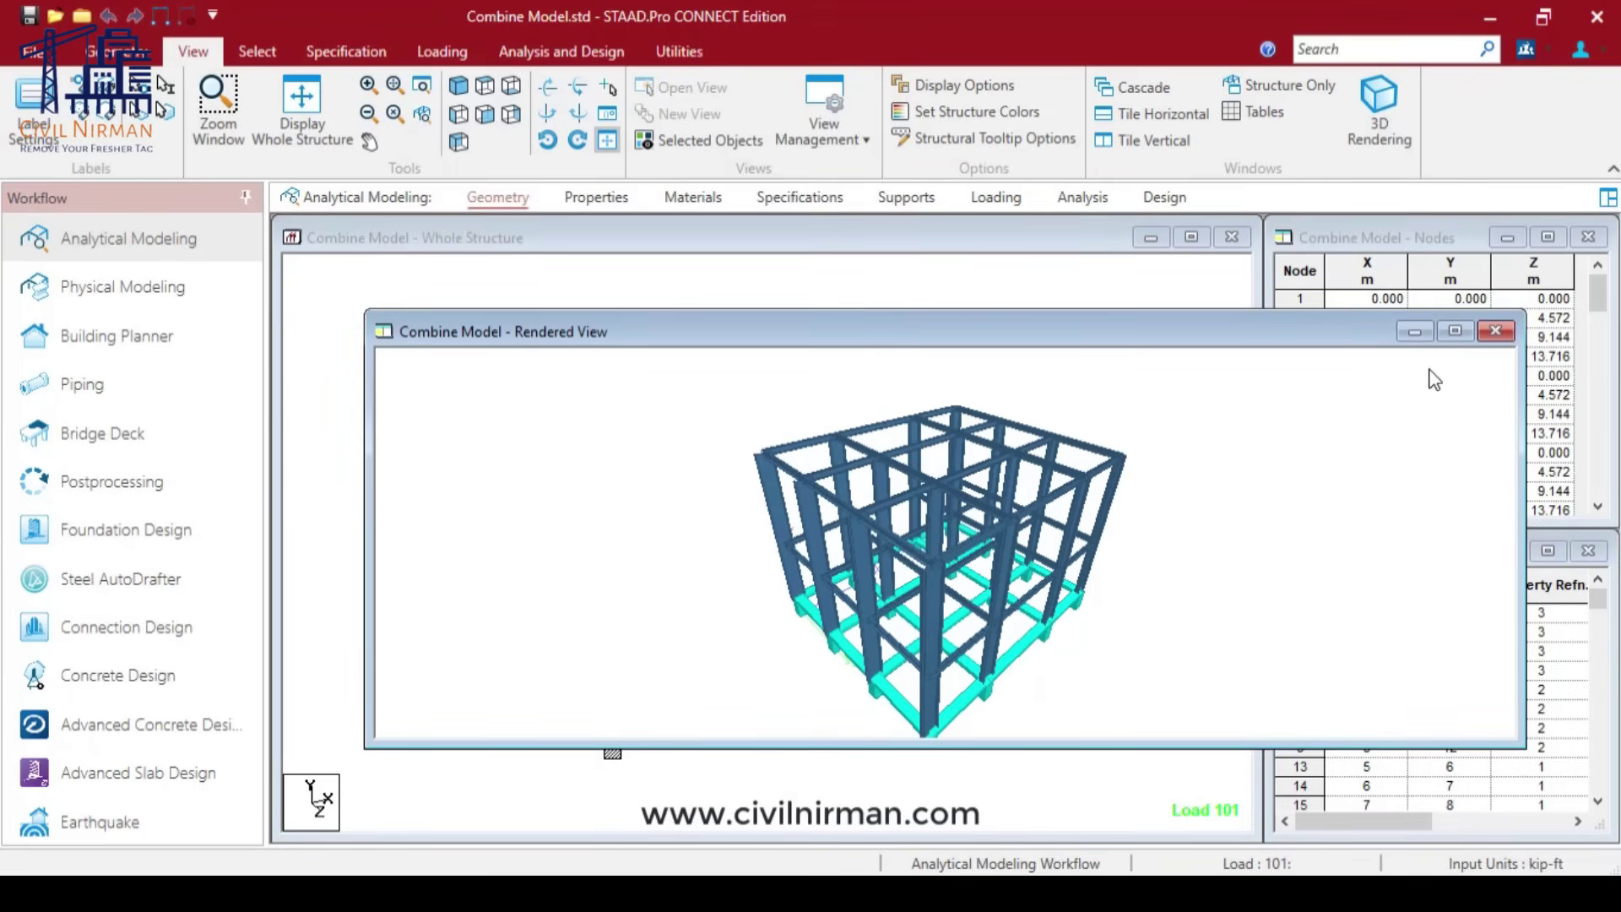
left_click(1495, 330)
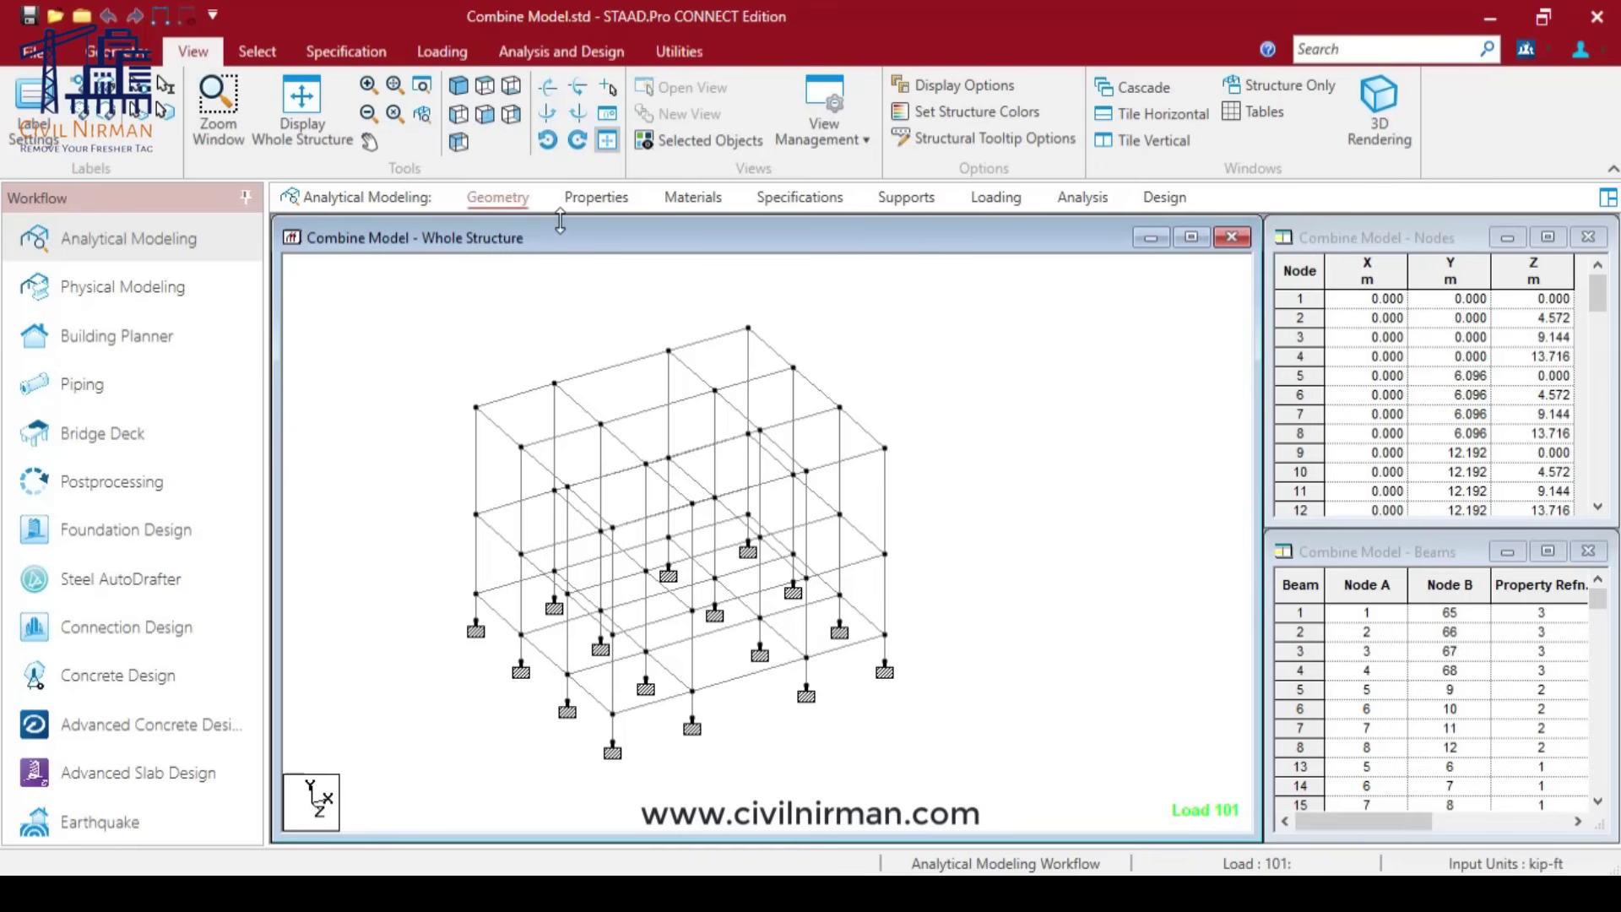
Step: Highlight the W14X34 members from the Properties list, pan the frame, then return to the slides
left_click(596, 197)
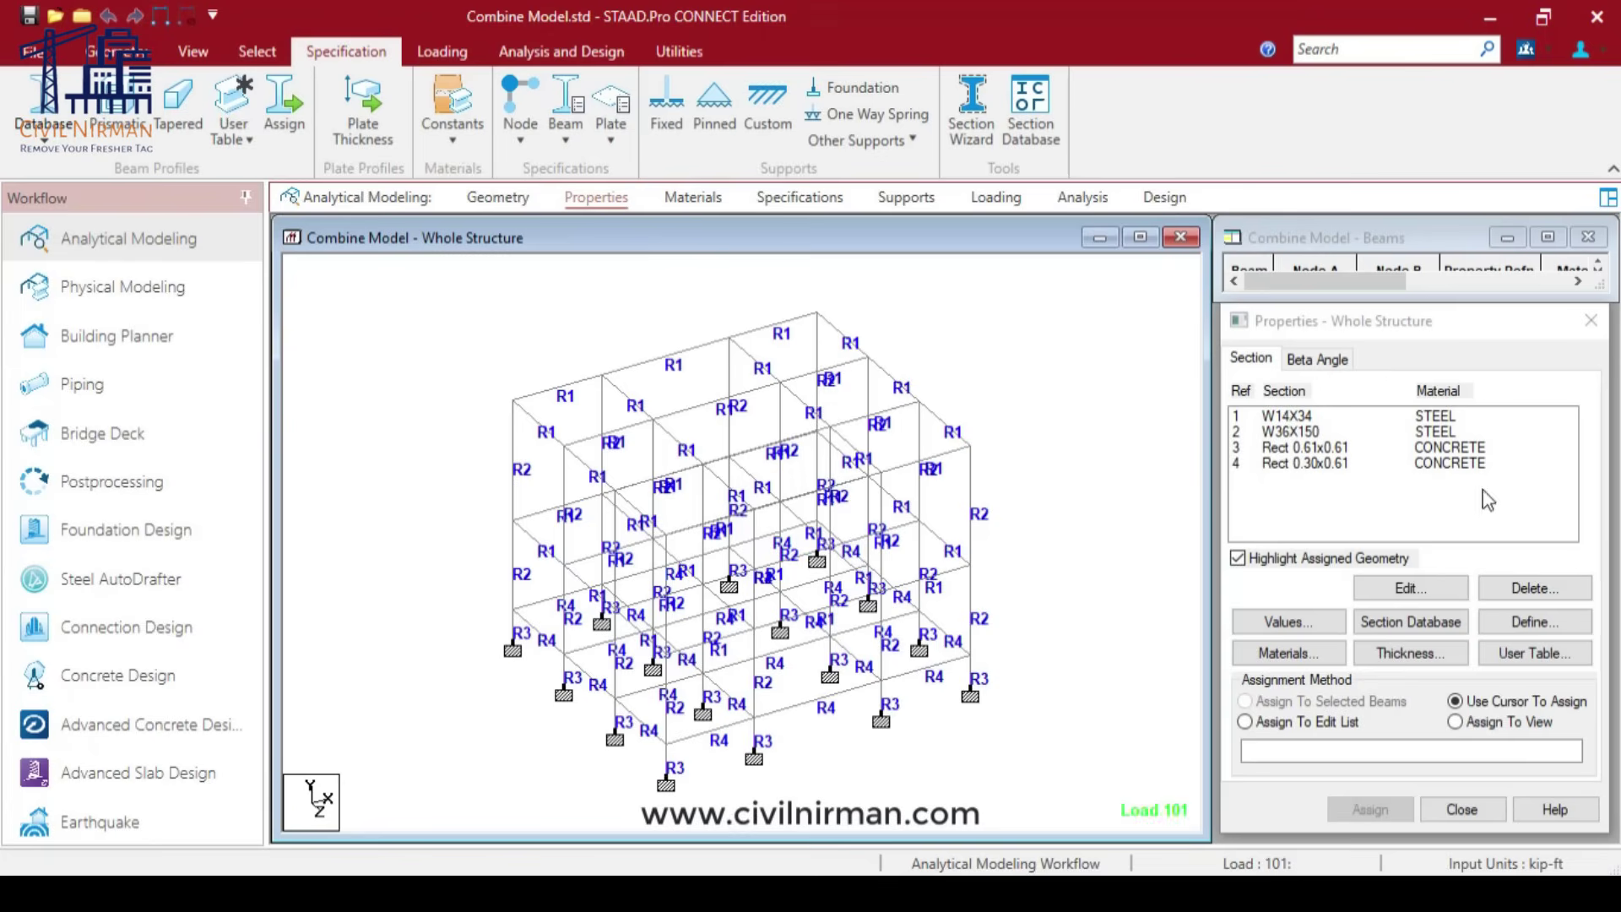
left_click(1323, 448)
left_click(1288, 416)
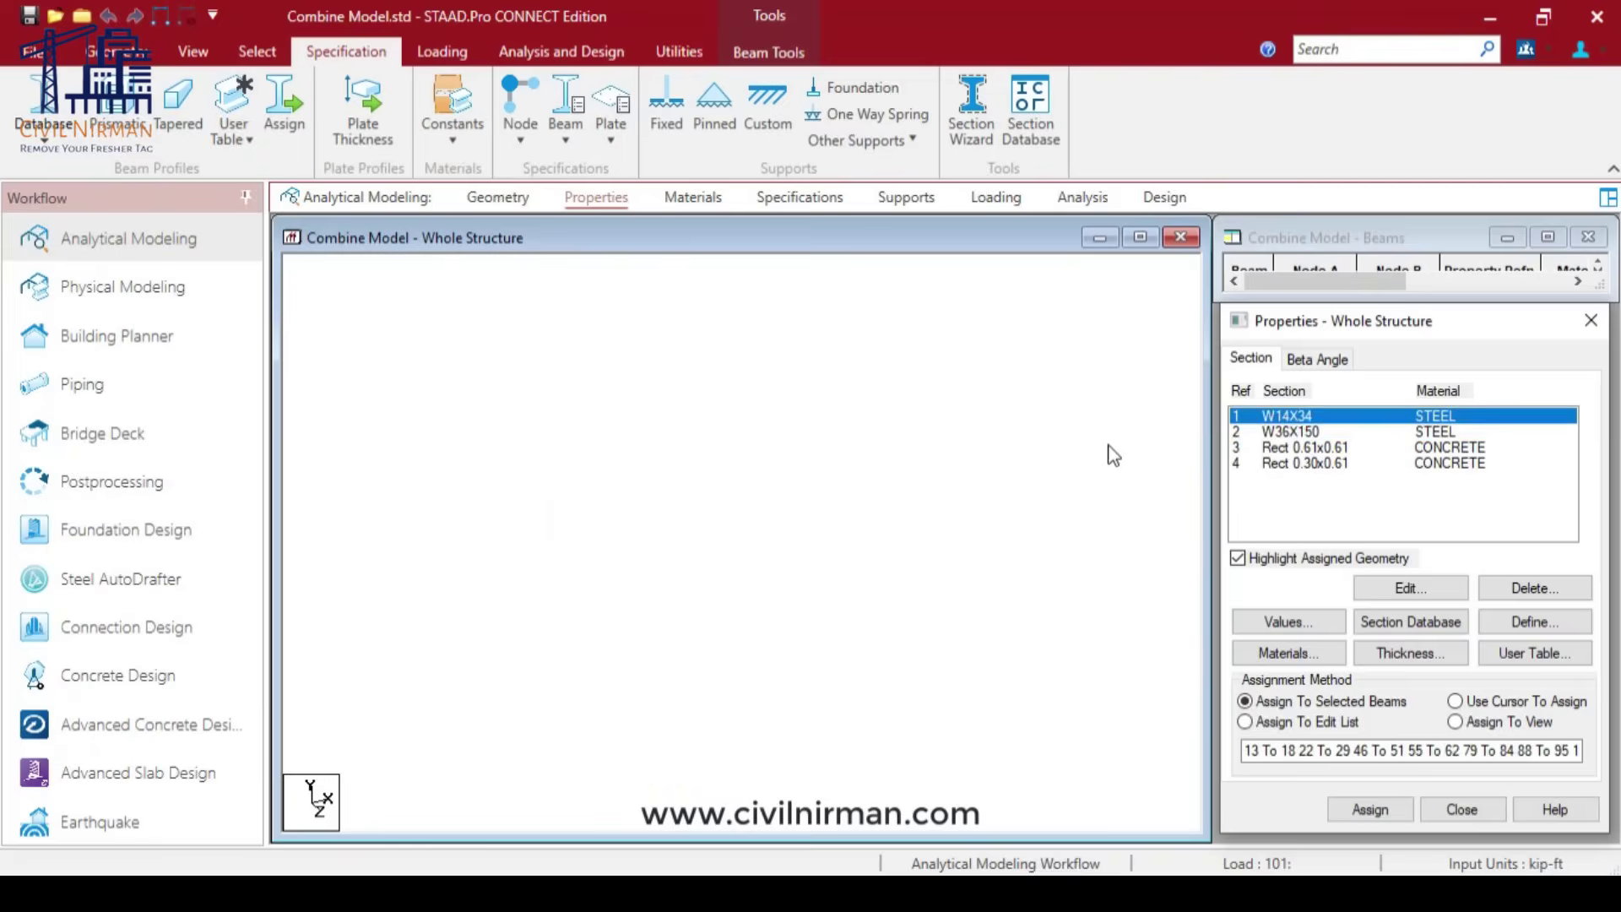
left_click(1132, 448)
middle_click_drag(1078, 488, 1006, 464)
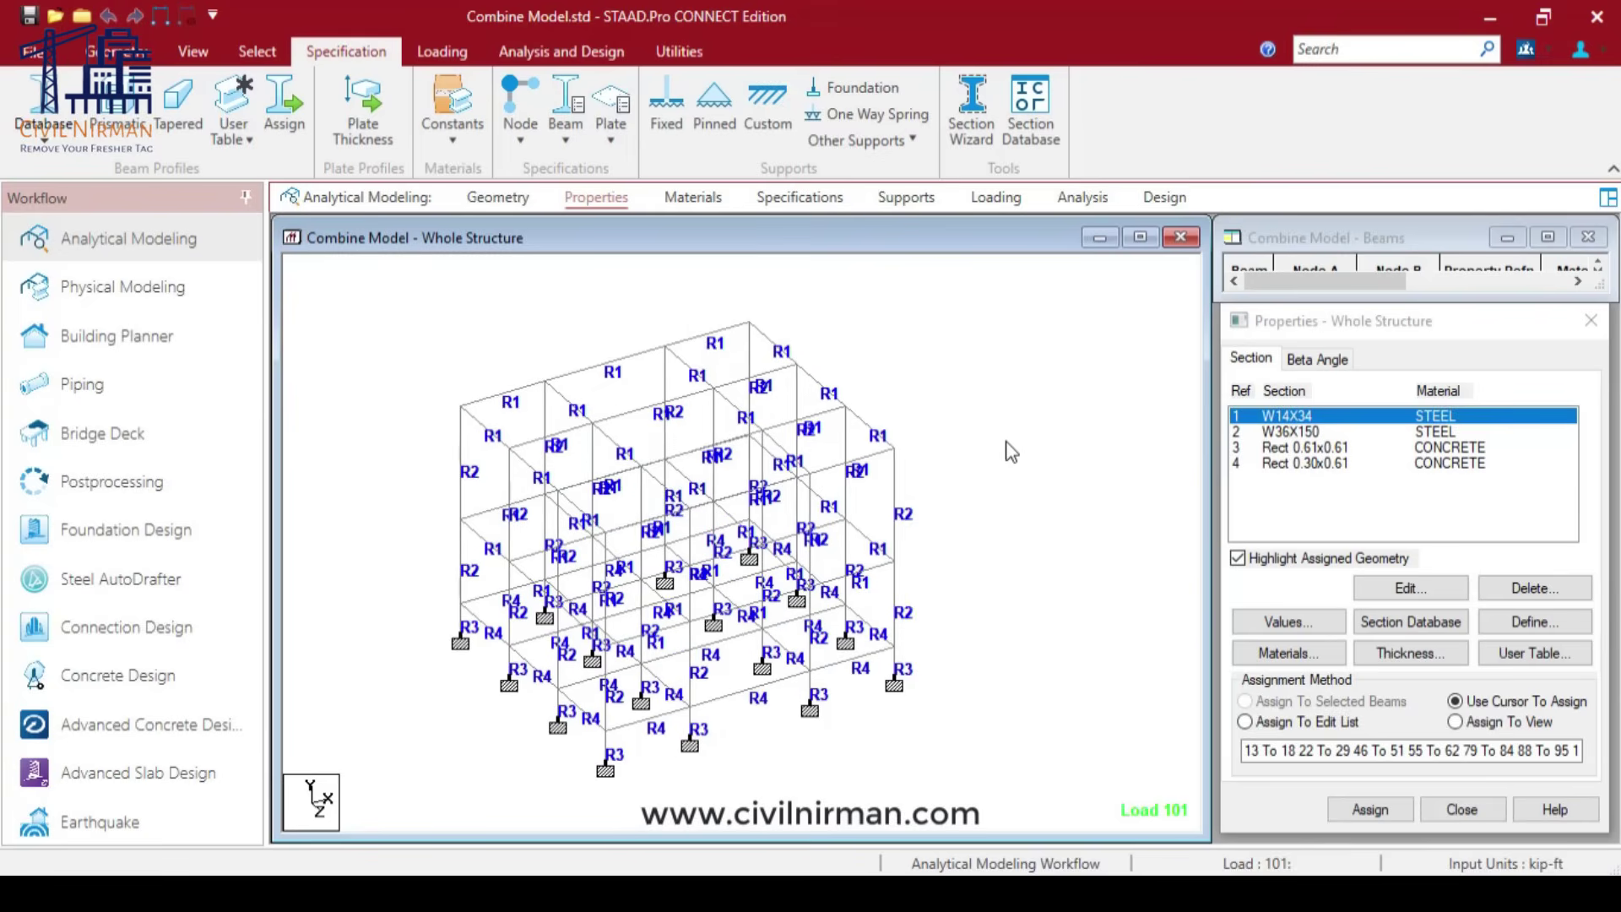
middle_click_drag(1049, 409, 1052, 446)
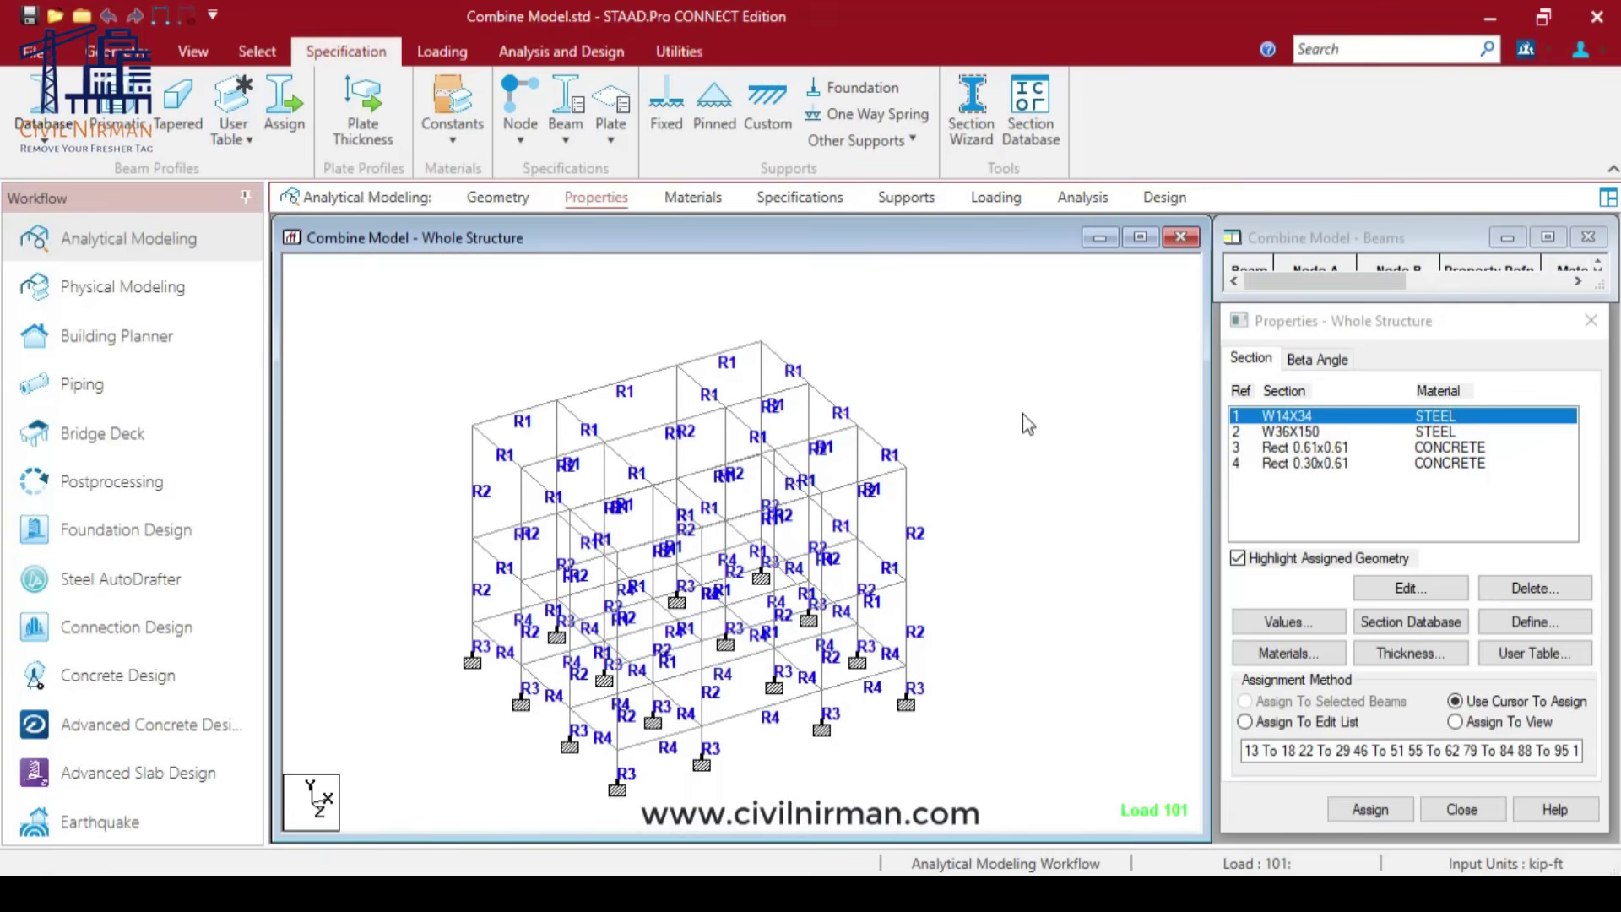
left_click(895, 872)
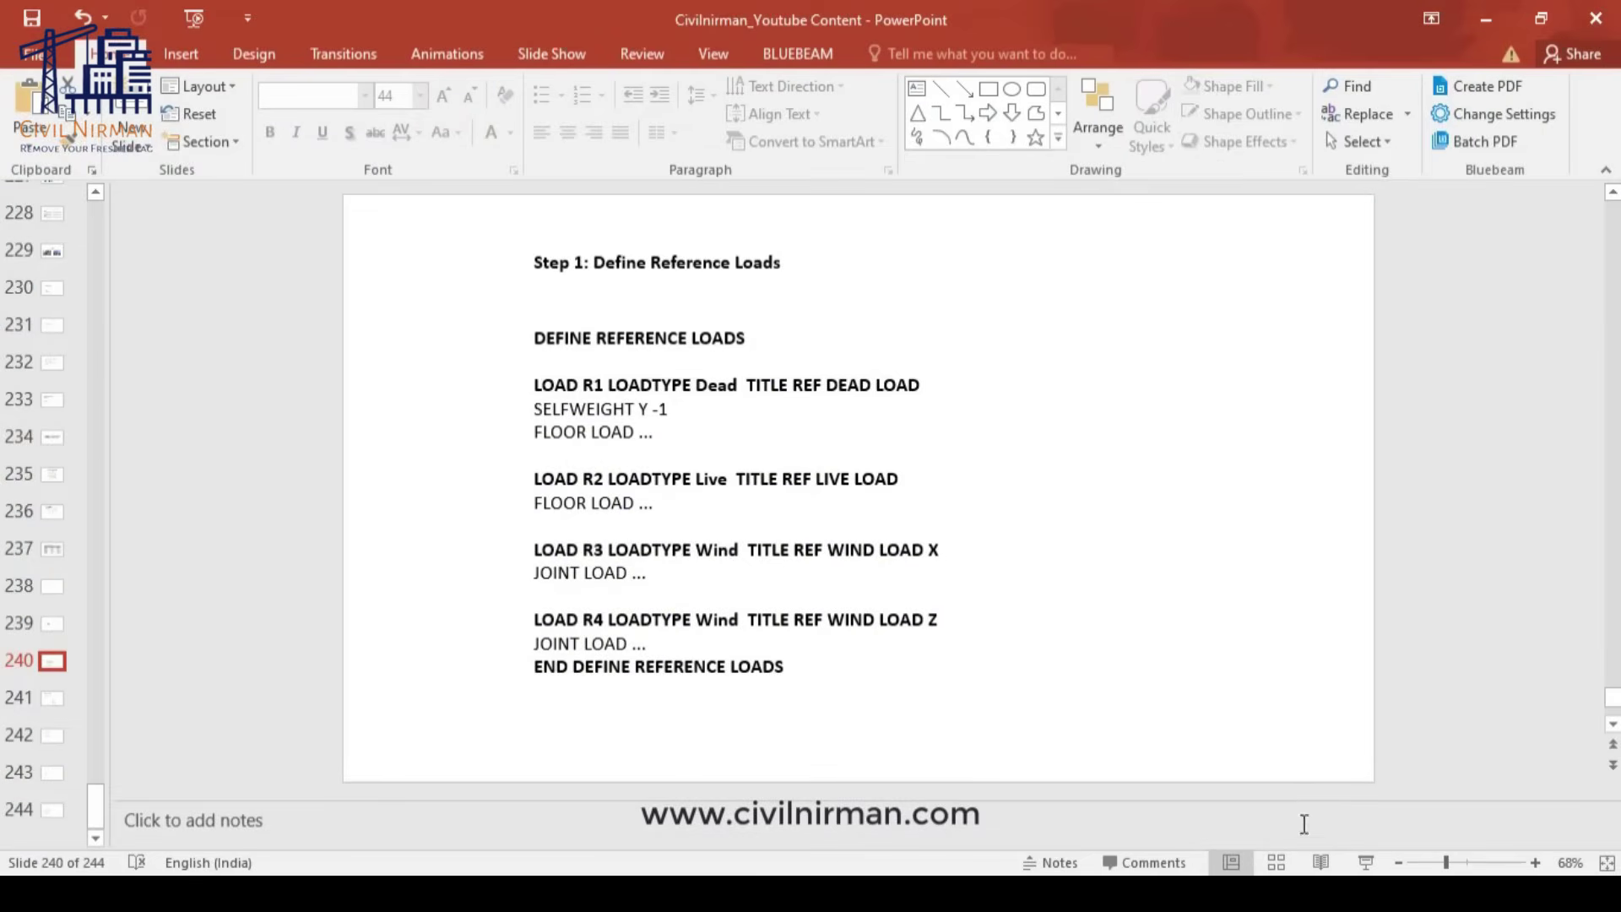
left_click(1366, 862)
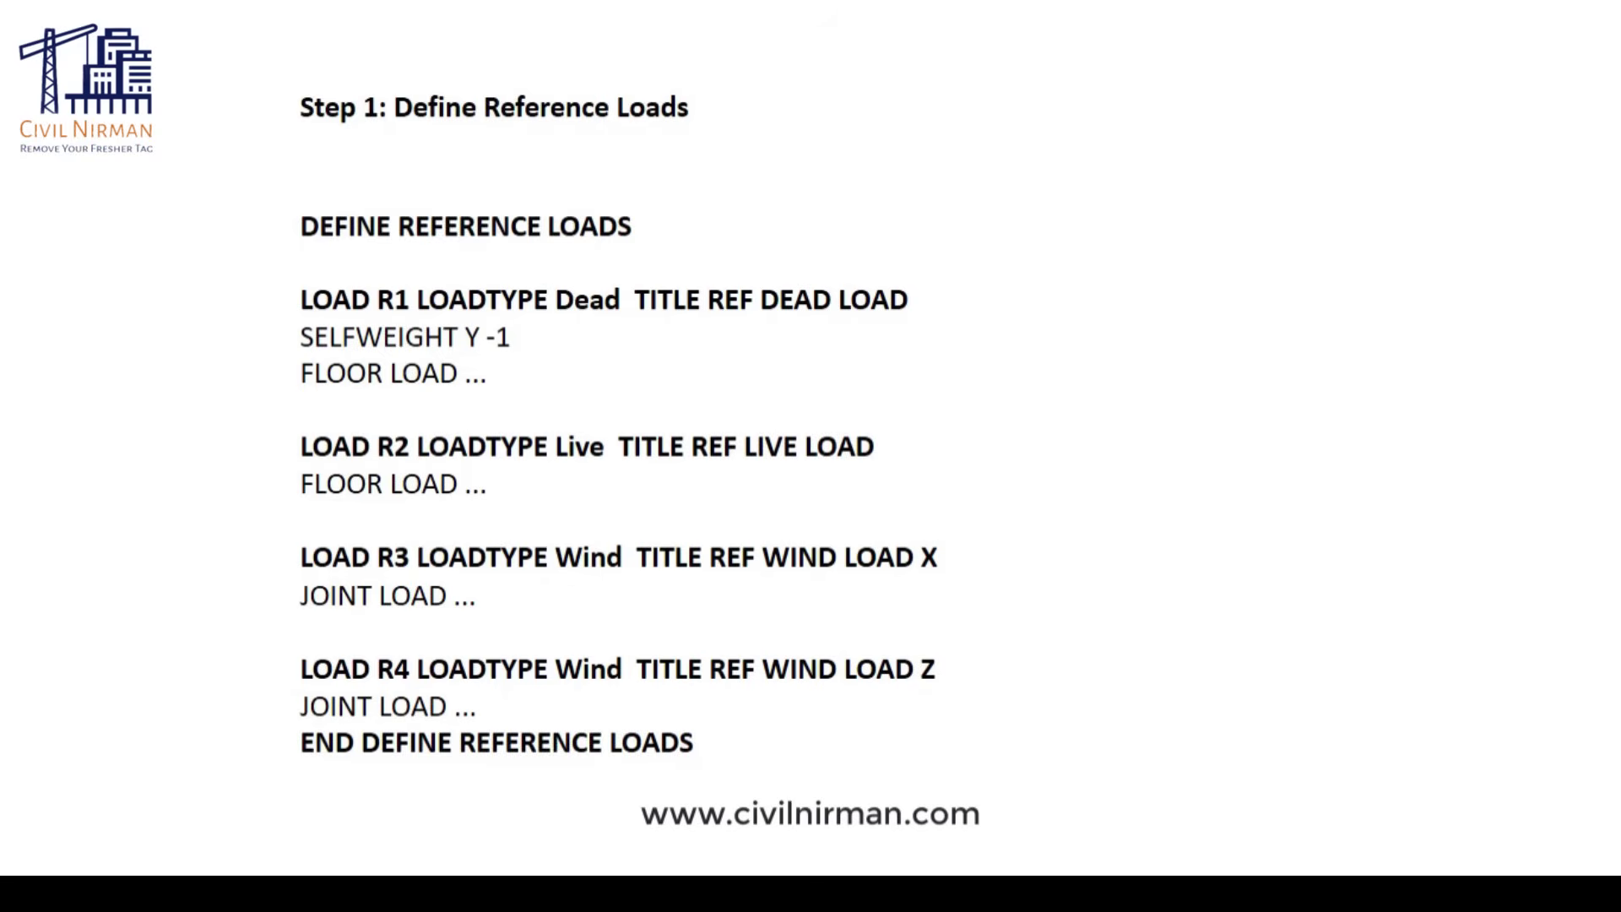
key("Escape")
key("alt+Tab")
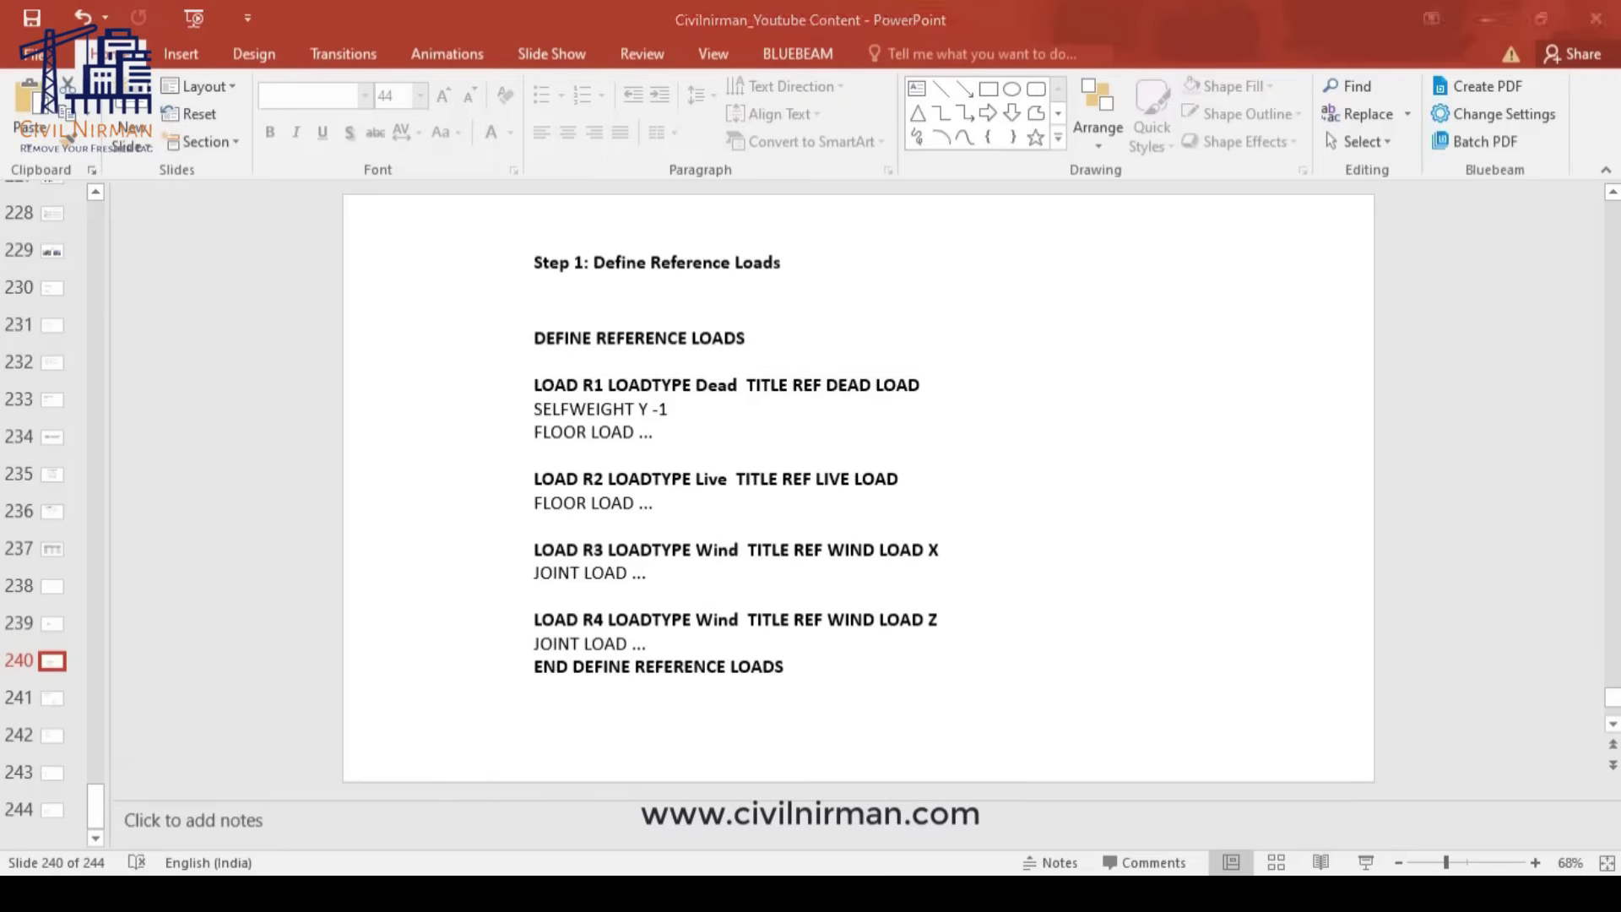
Step: Open the load definitions, select Reference Load Definitions and preview the add-reference-load form without adding
left_click(987, 200)
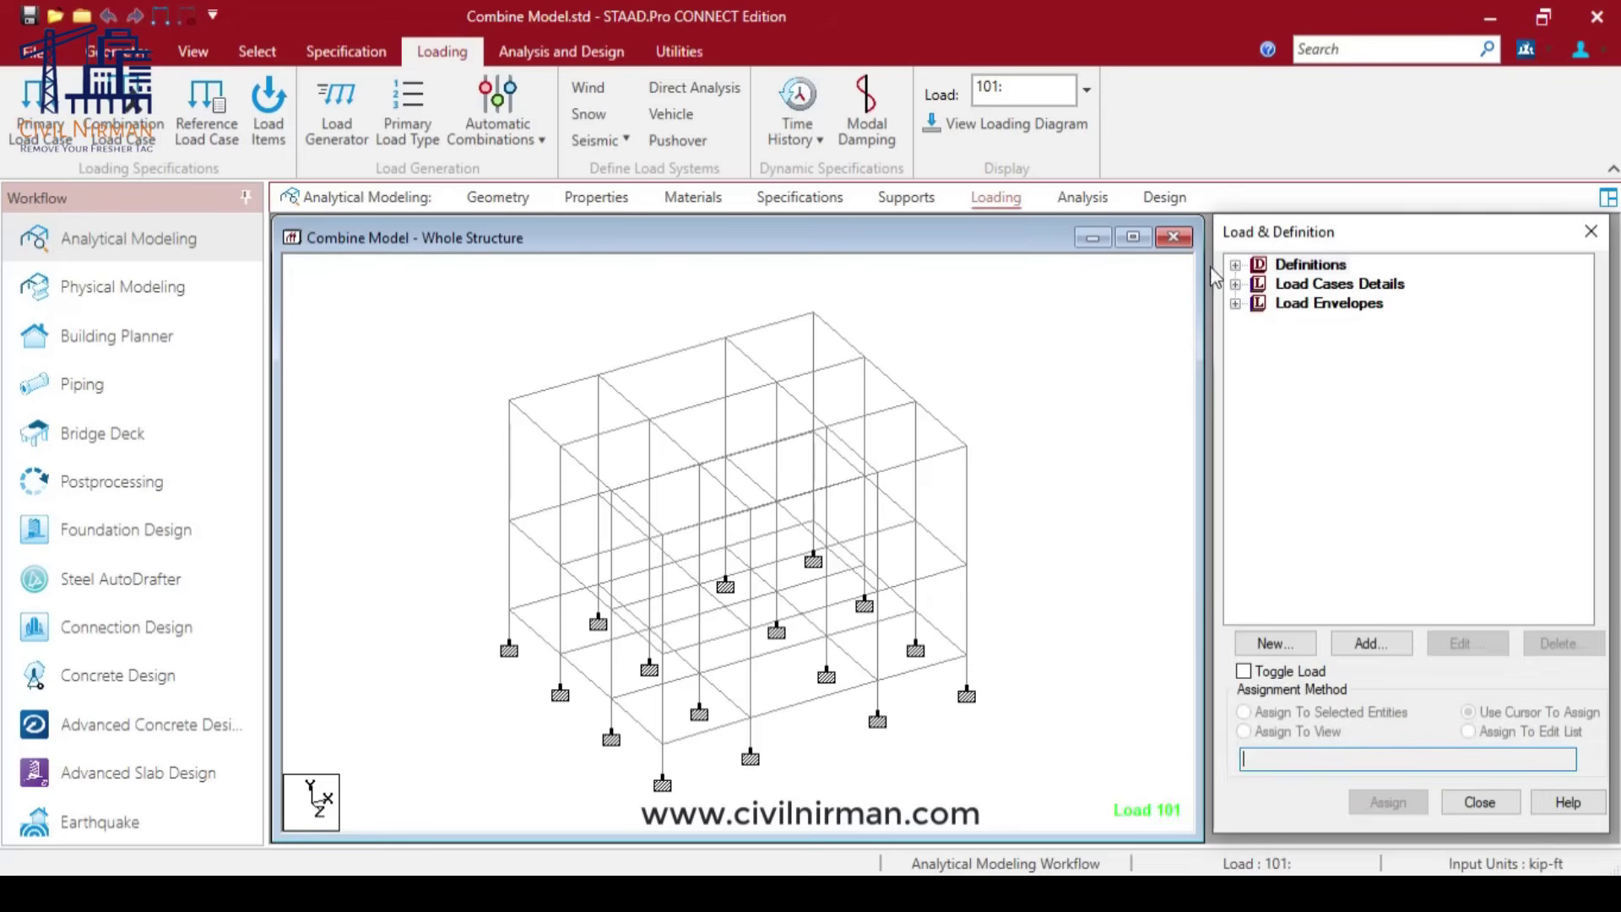
left_click(1242, 288)
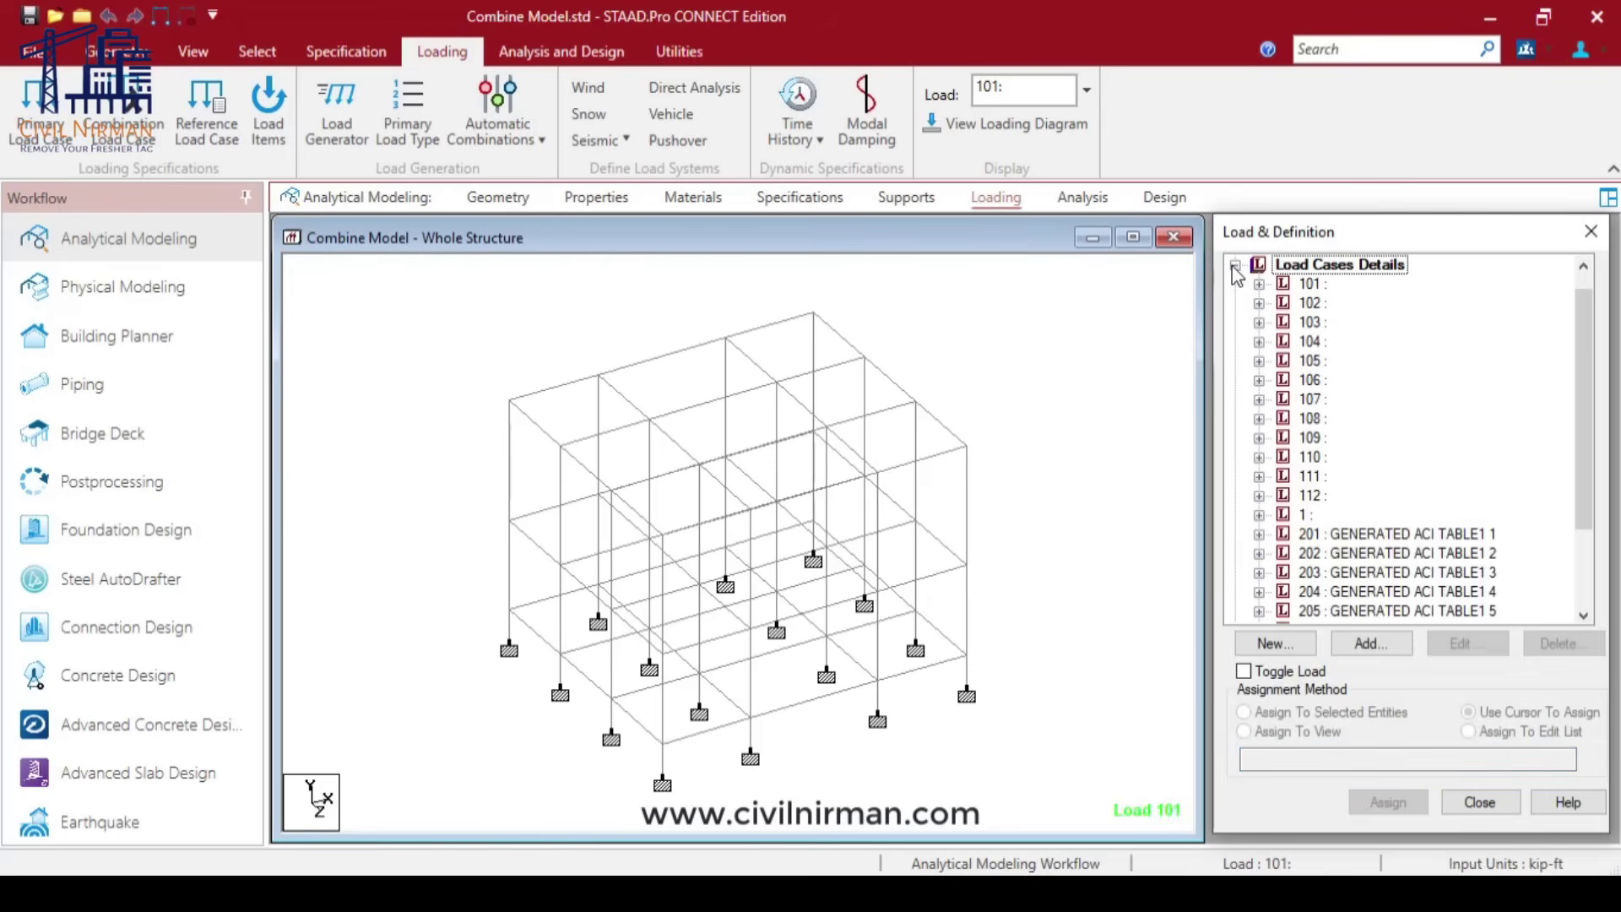
left_click(1236, 264)
left_click(1235, 264)
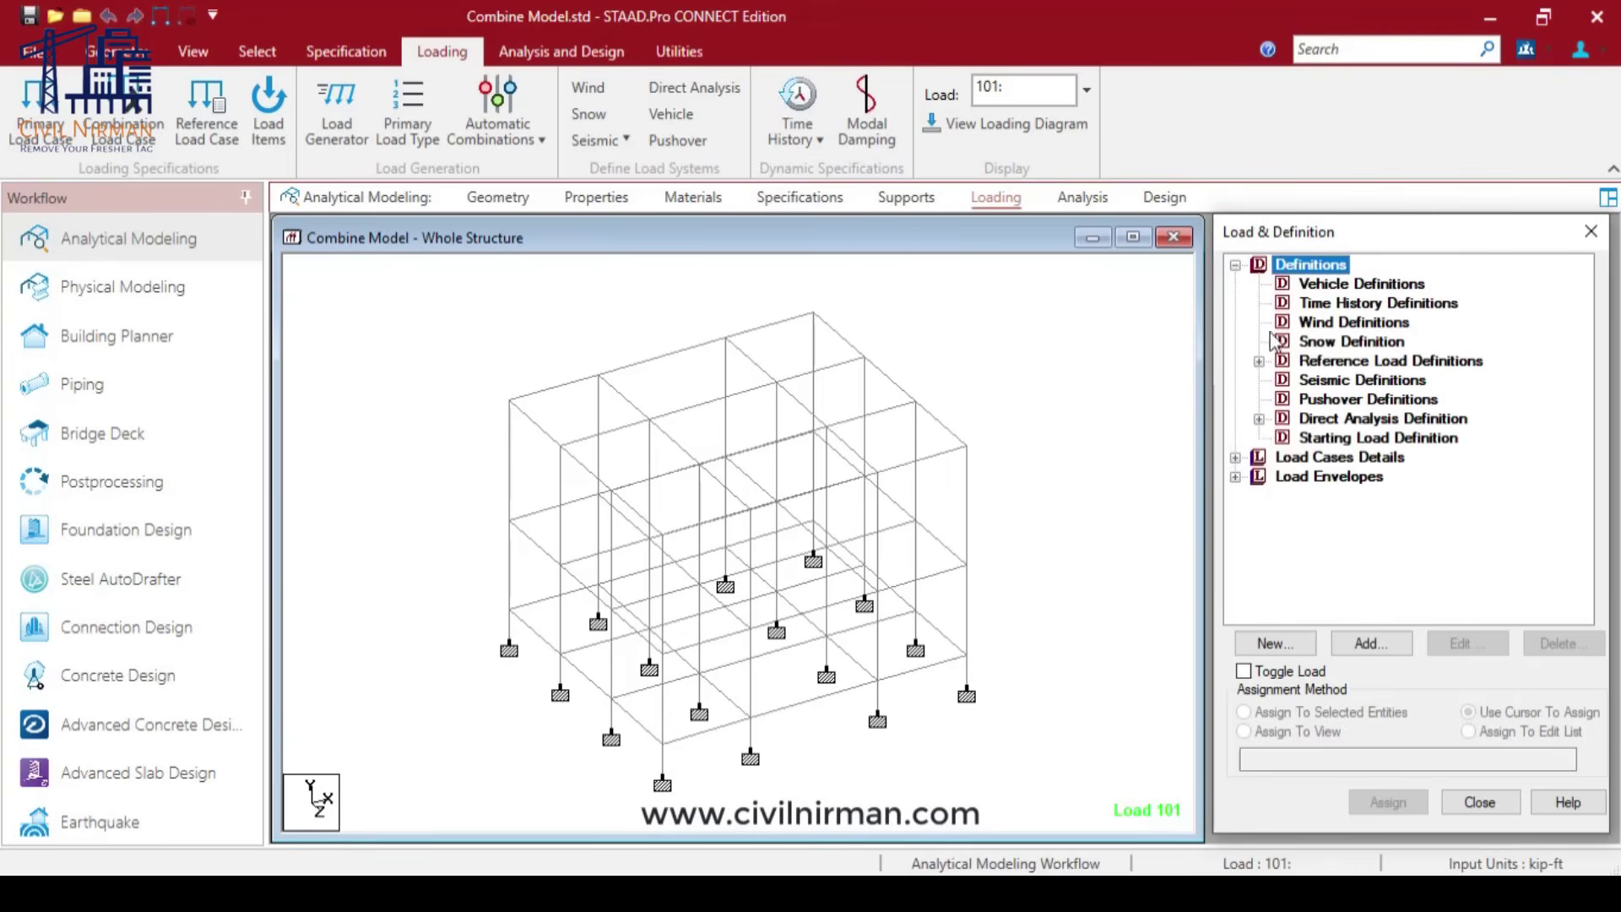
left_click(1336, 363)
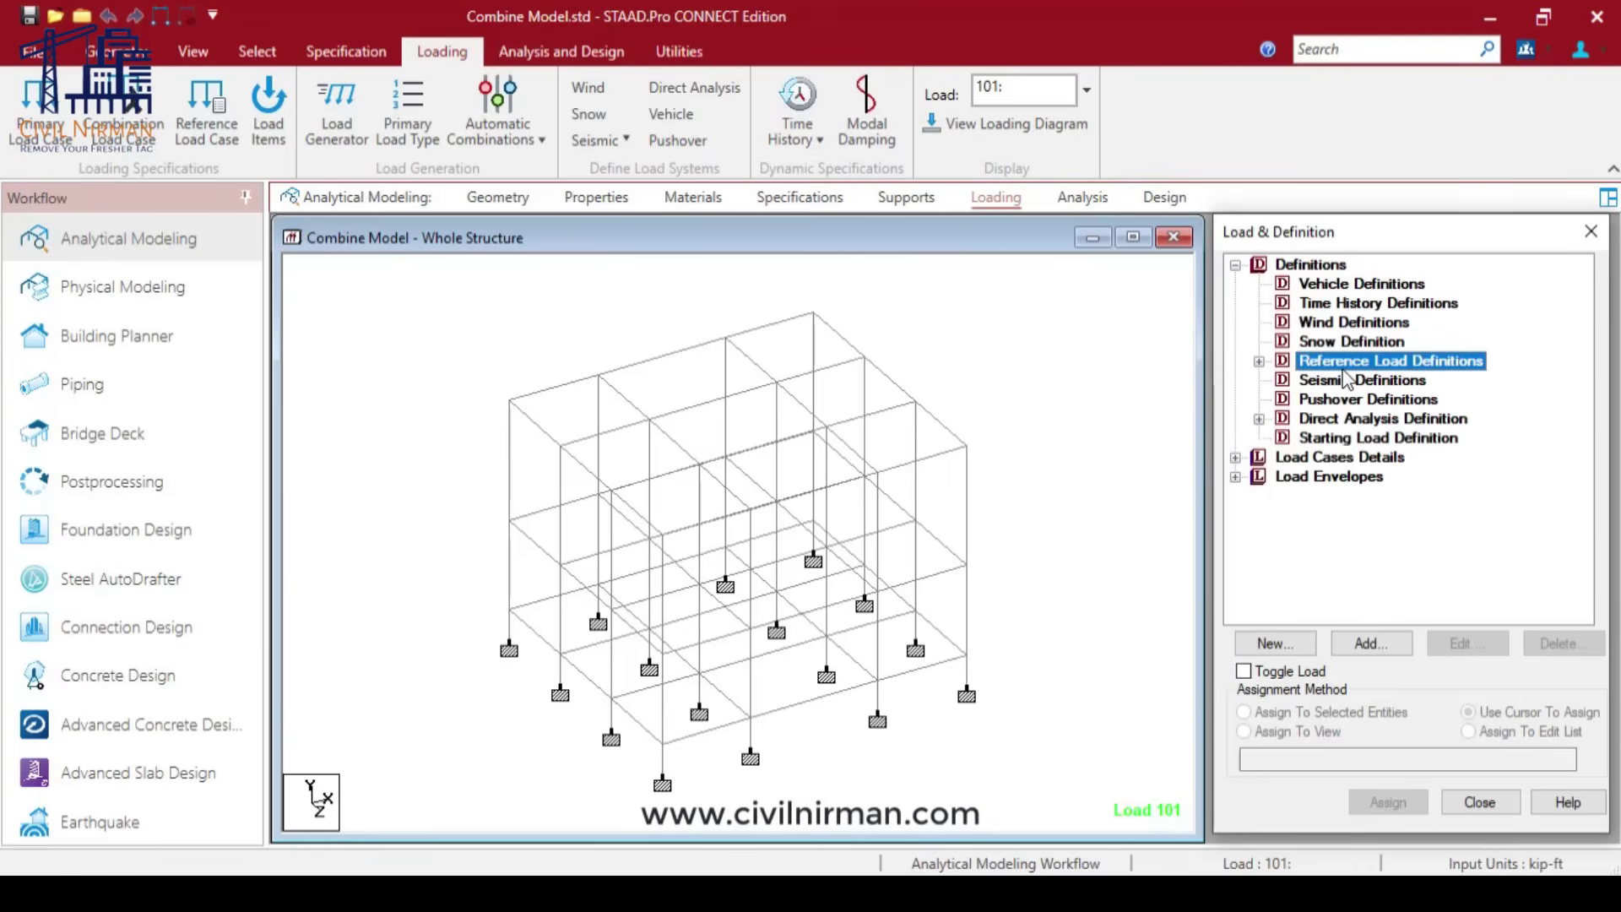
left_click(1376, 644)
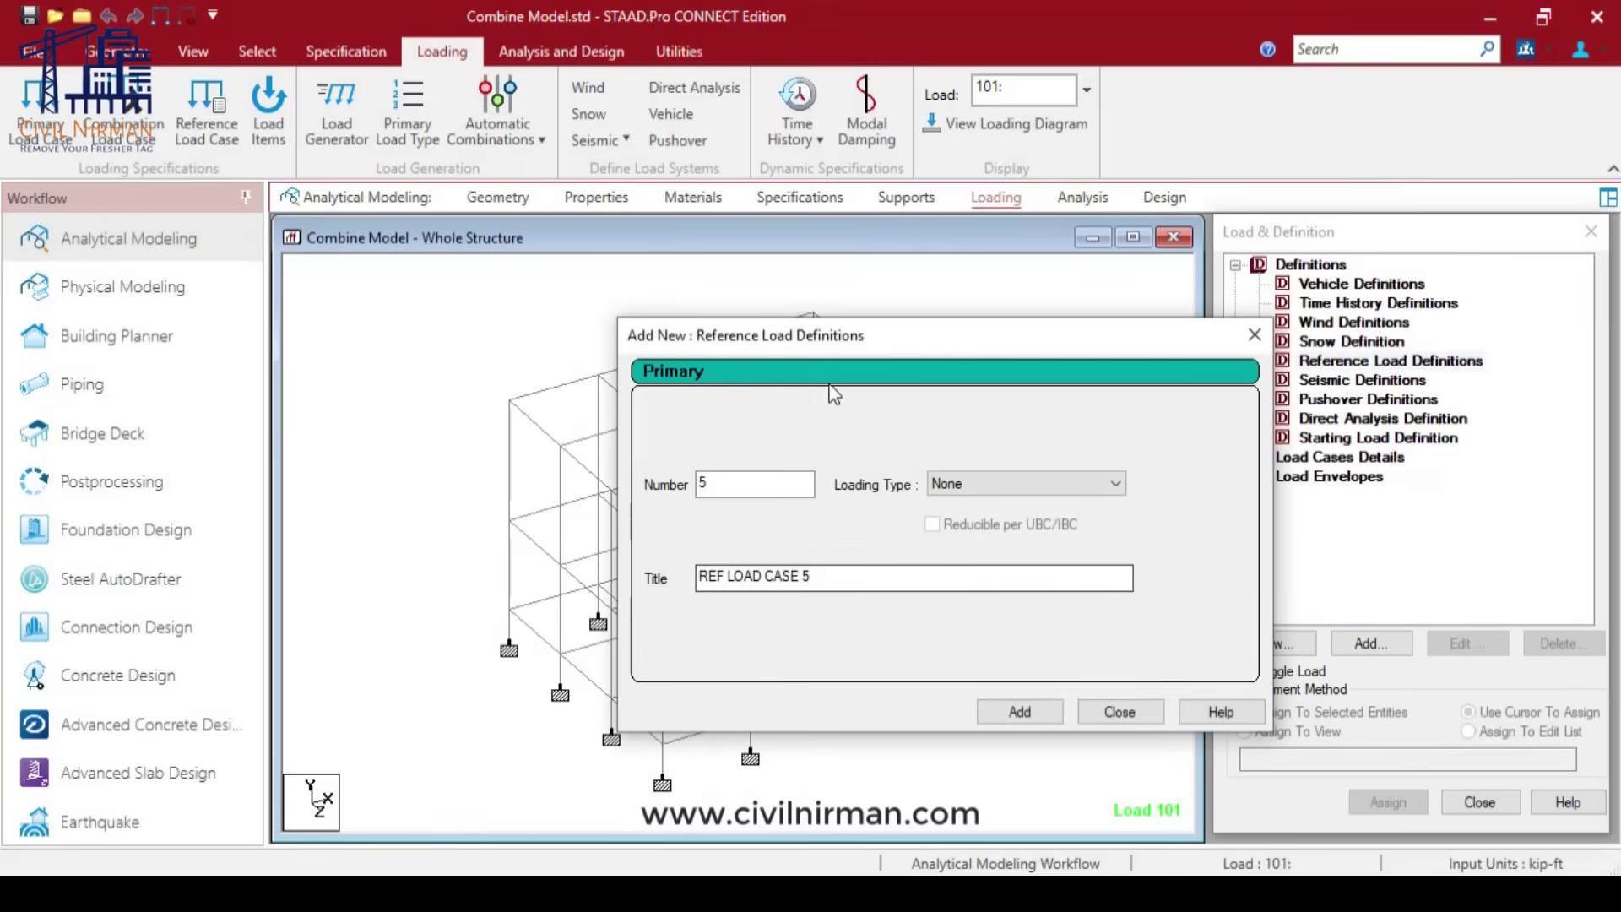
left_click_drag(814, 339, 650, 327)
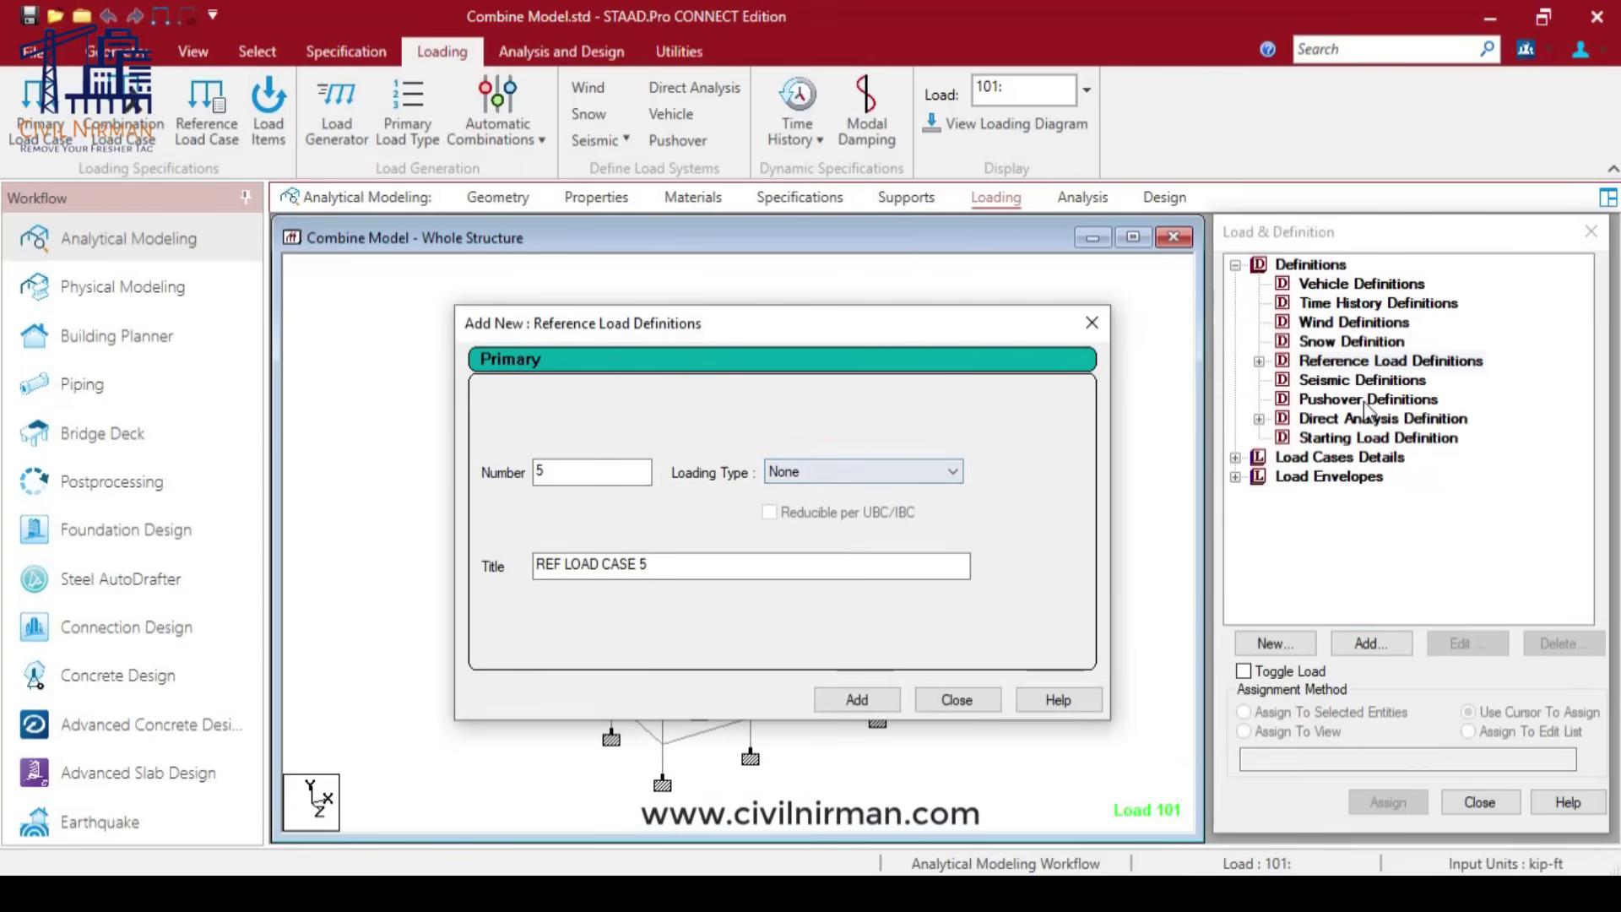
left_click(1091, 321)
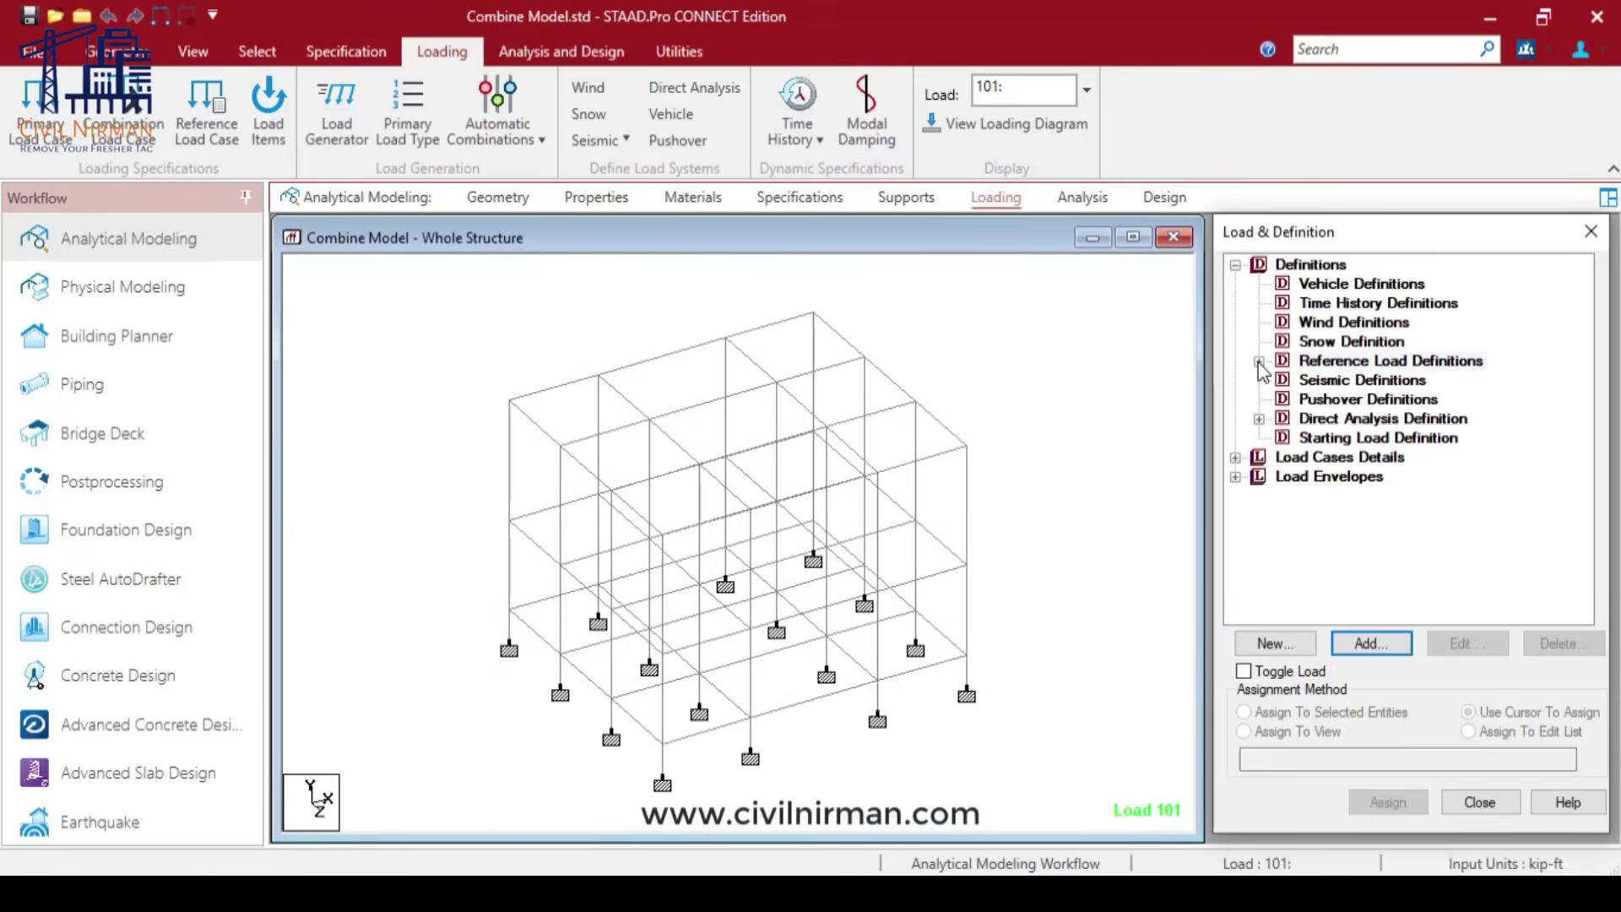
Step: Expand R1–R4 to show dead, live, FX 4 kip.ft wind X and FZ wind Z items
left_click(1259, 361)
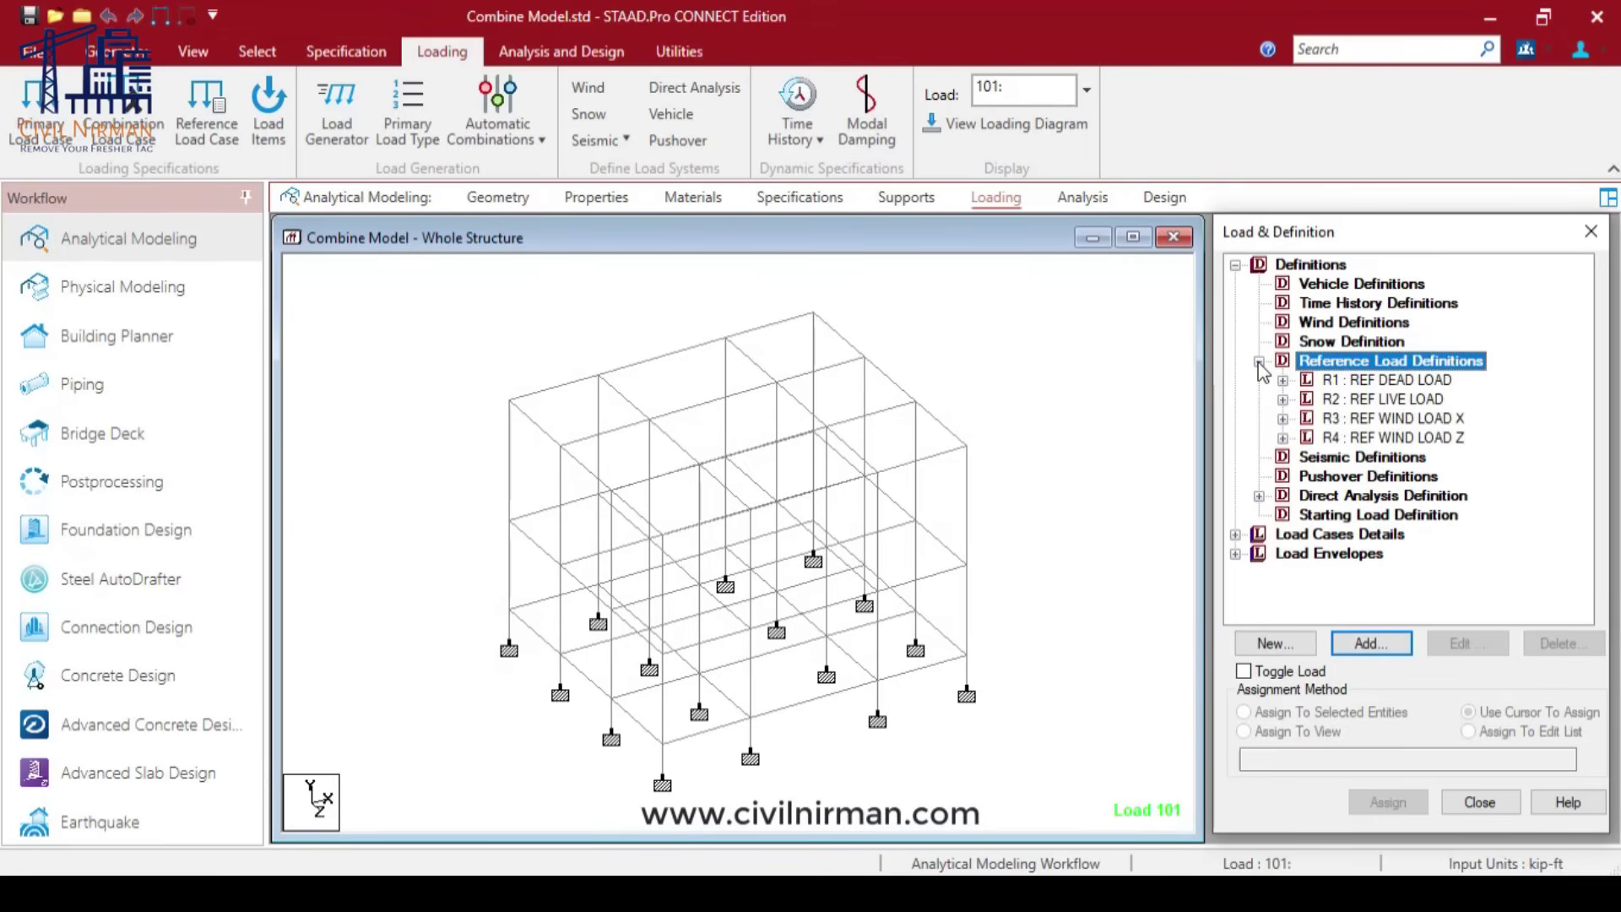
left_click(1385, 380)
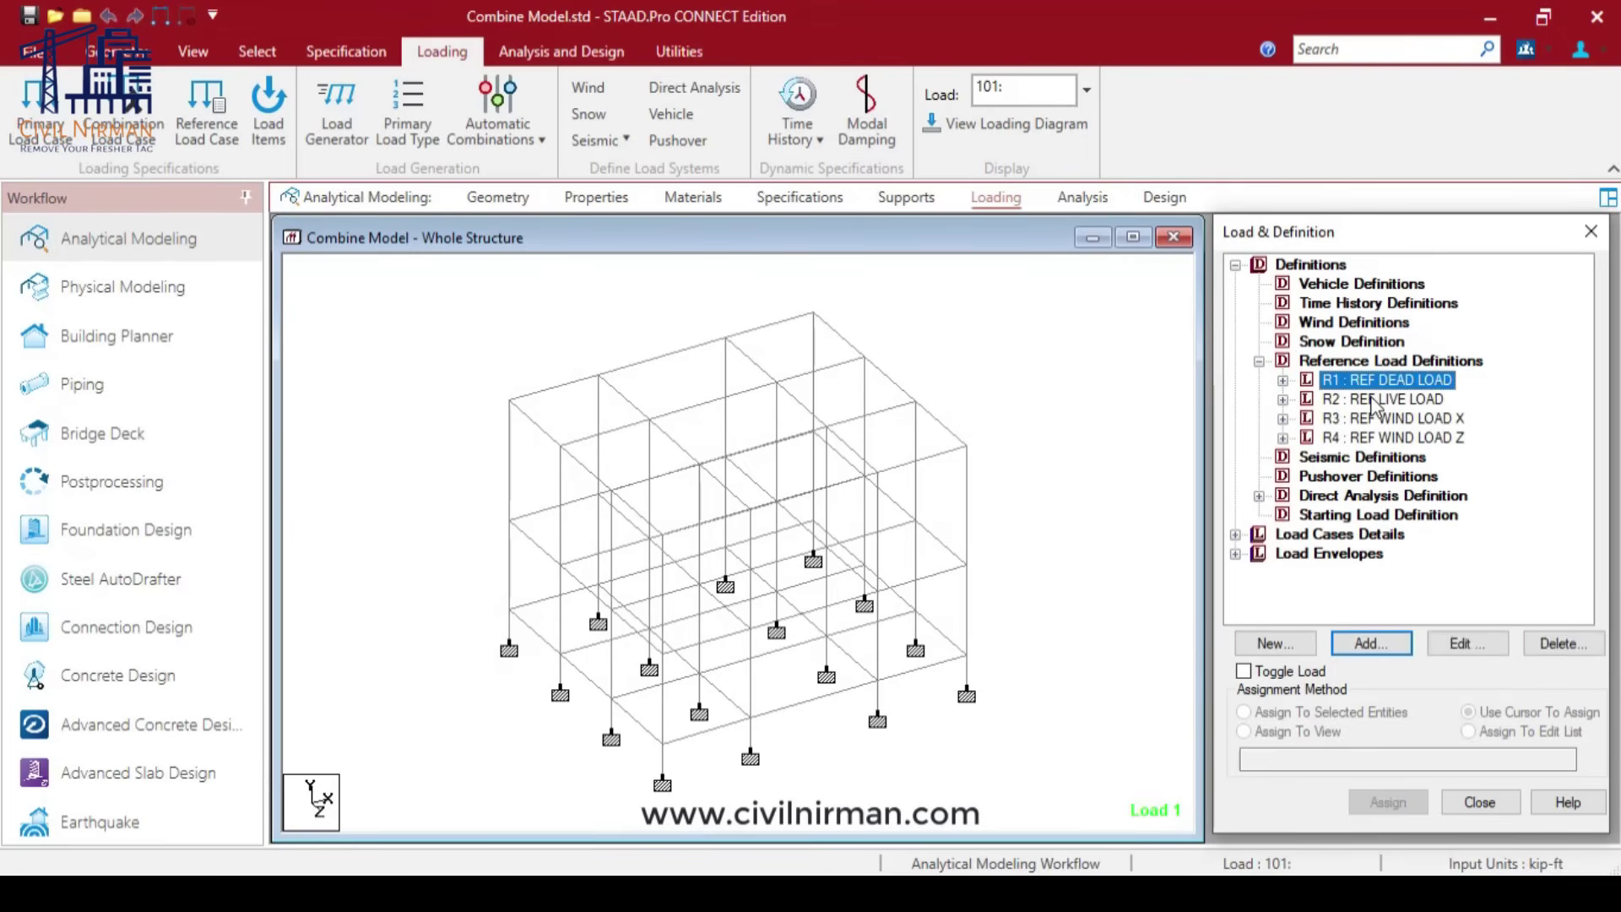
left_click(1283, 381)
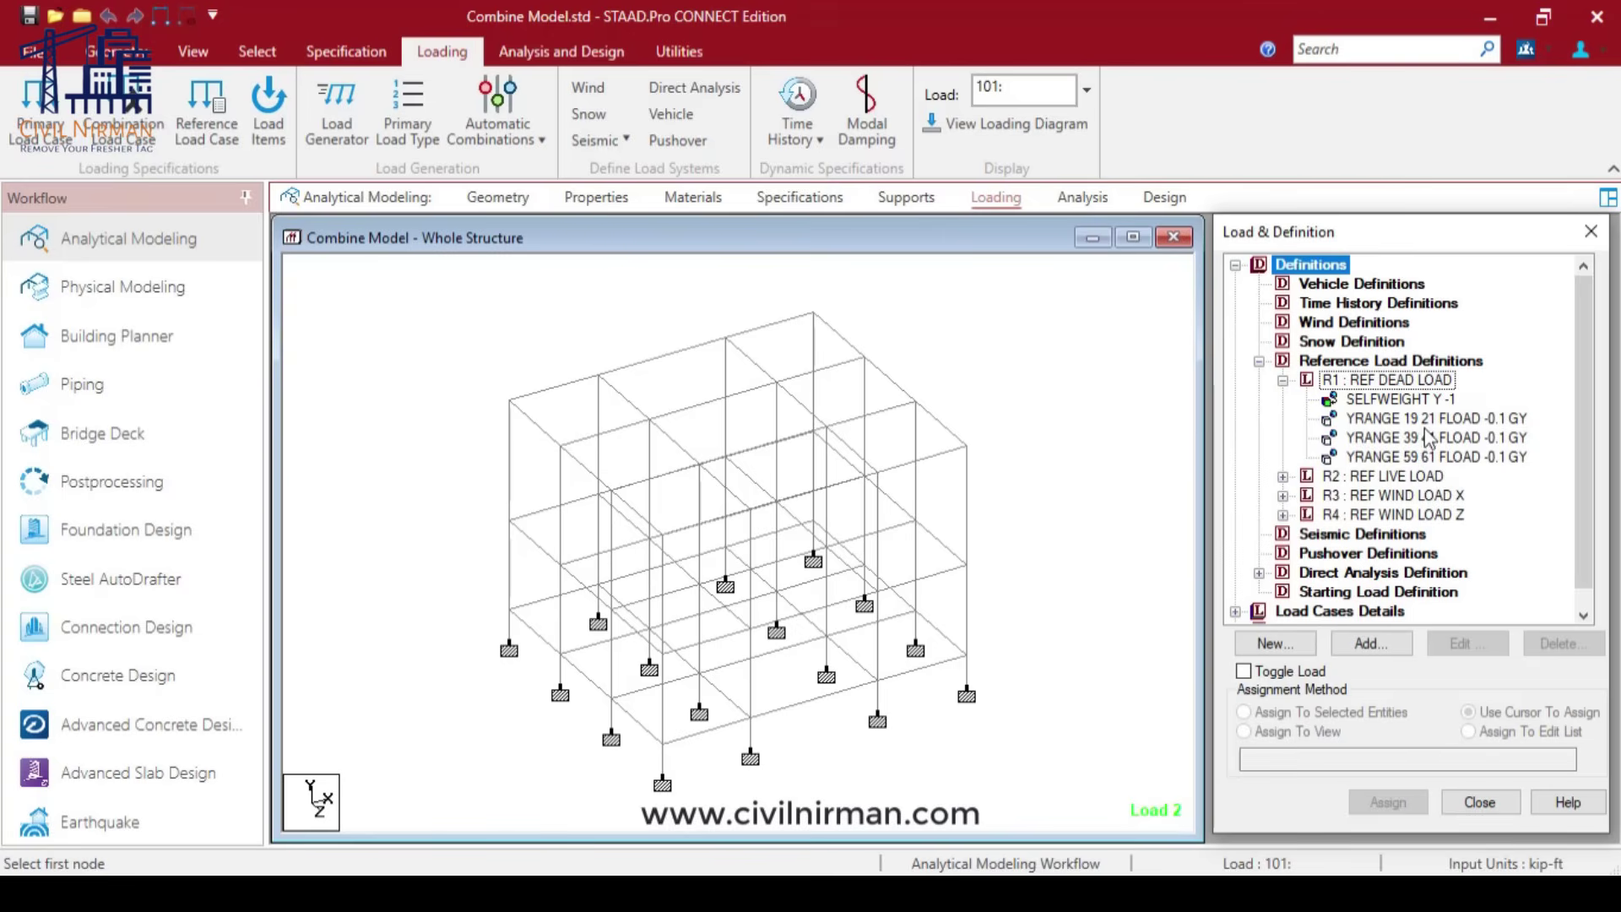
left_click(1283, 476)
left_click(1283, 553)
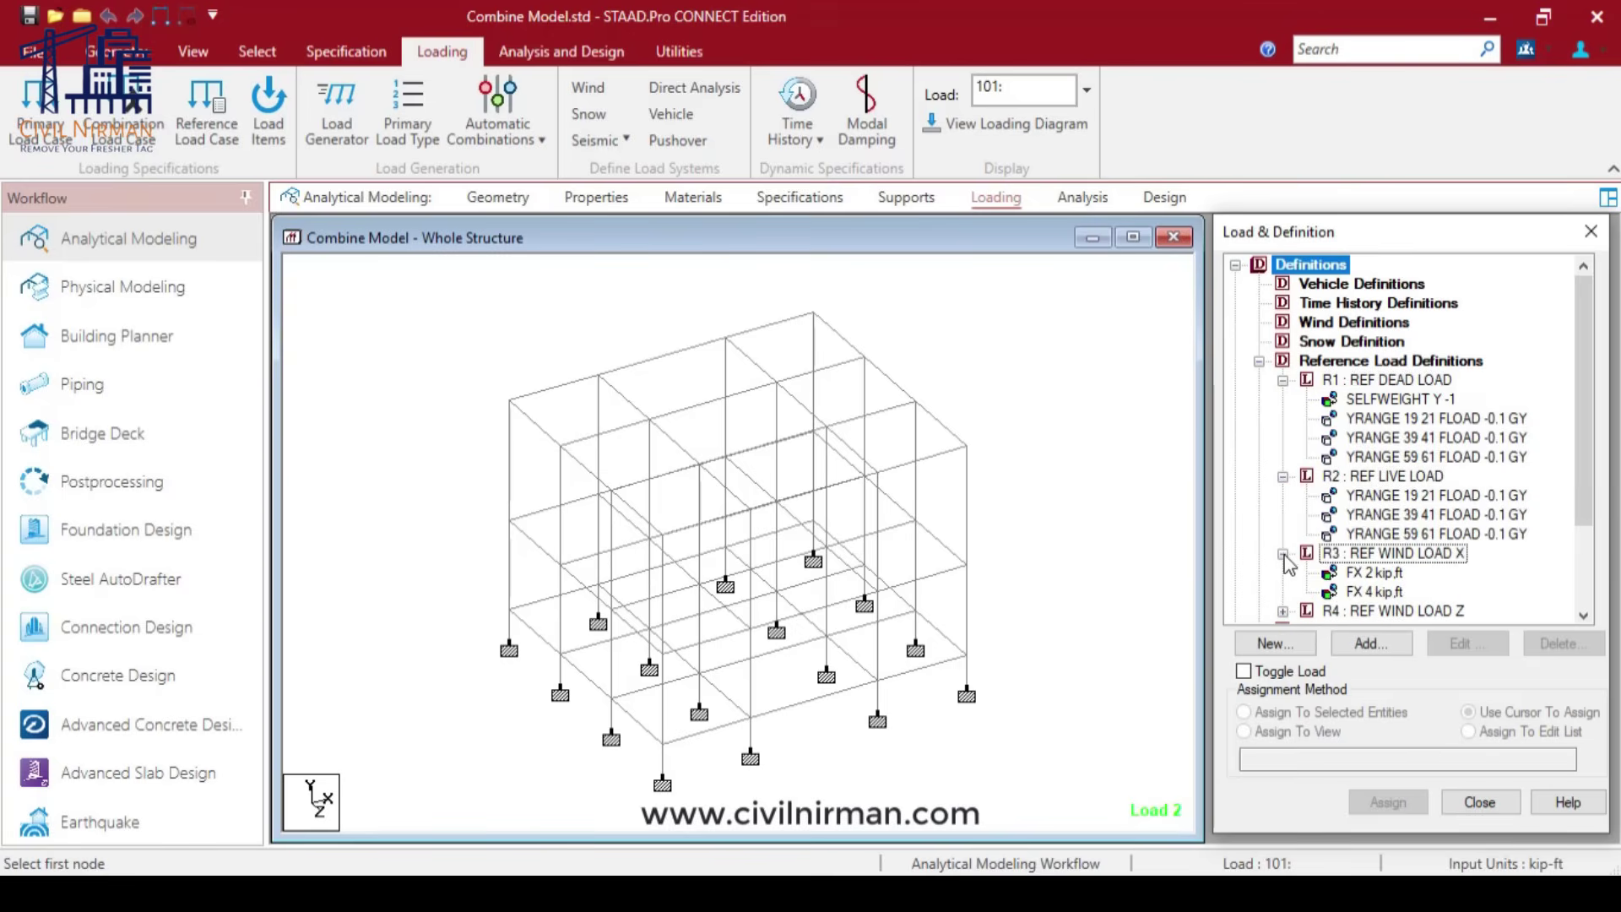
left_click(1375, 592)
scroll(1378, 596, "down", 1)
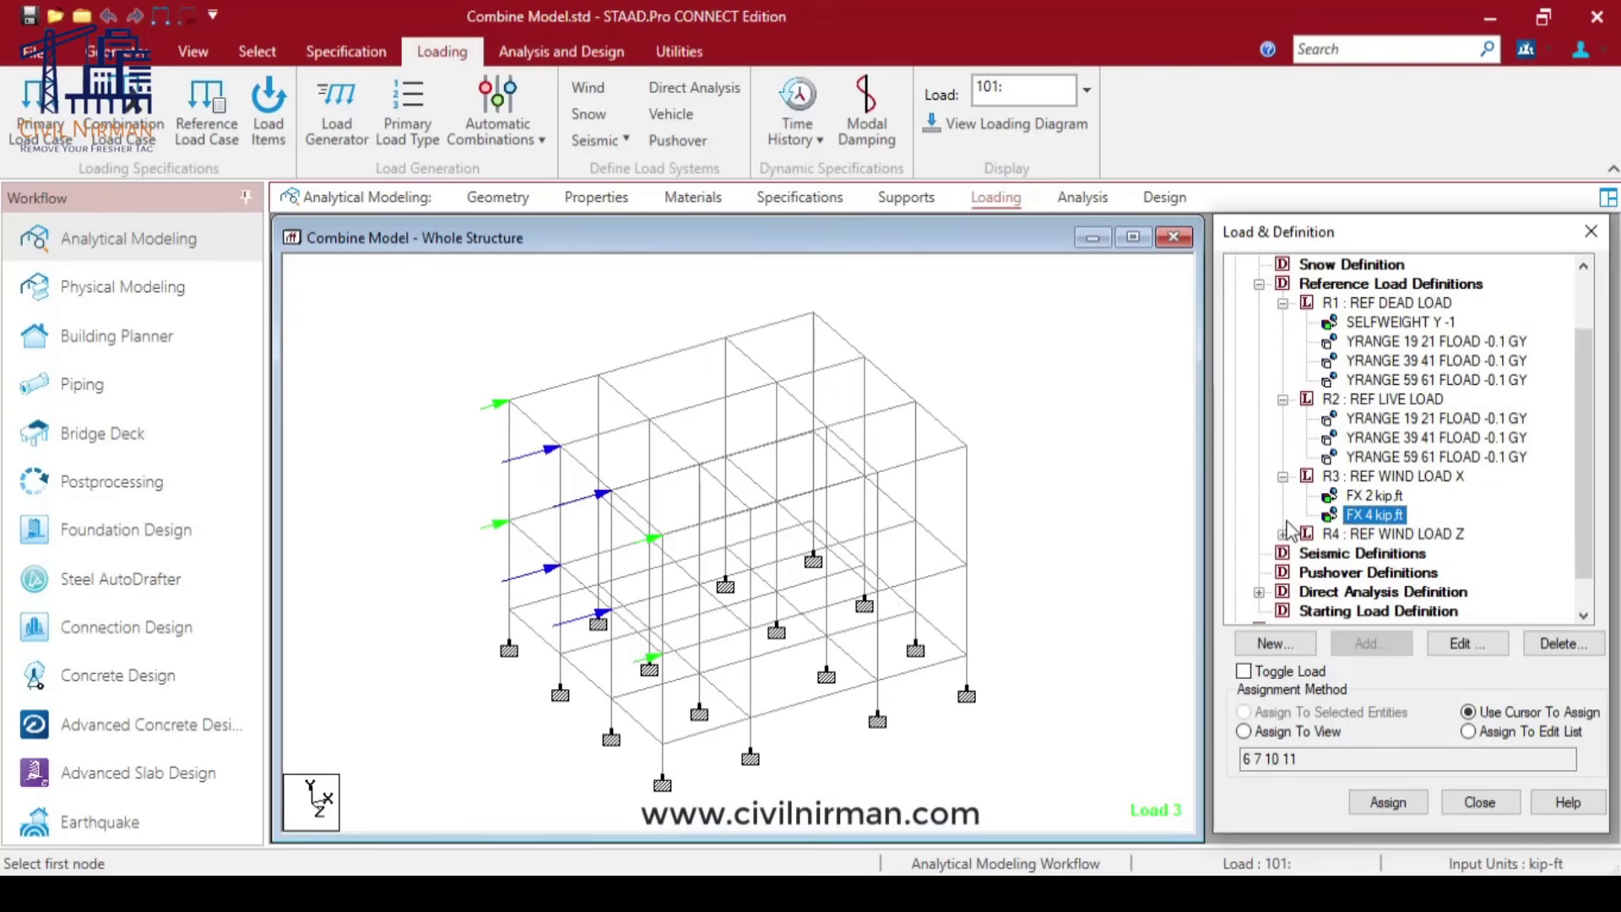
left_click(1283, 534)
left_click(1372, 561)
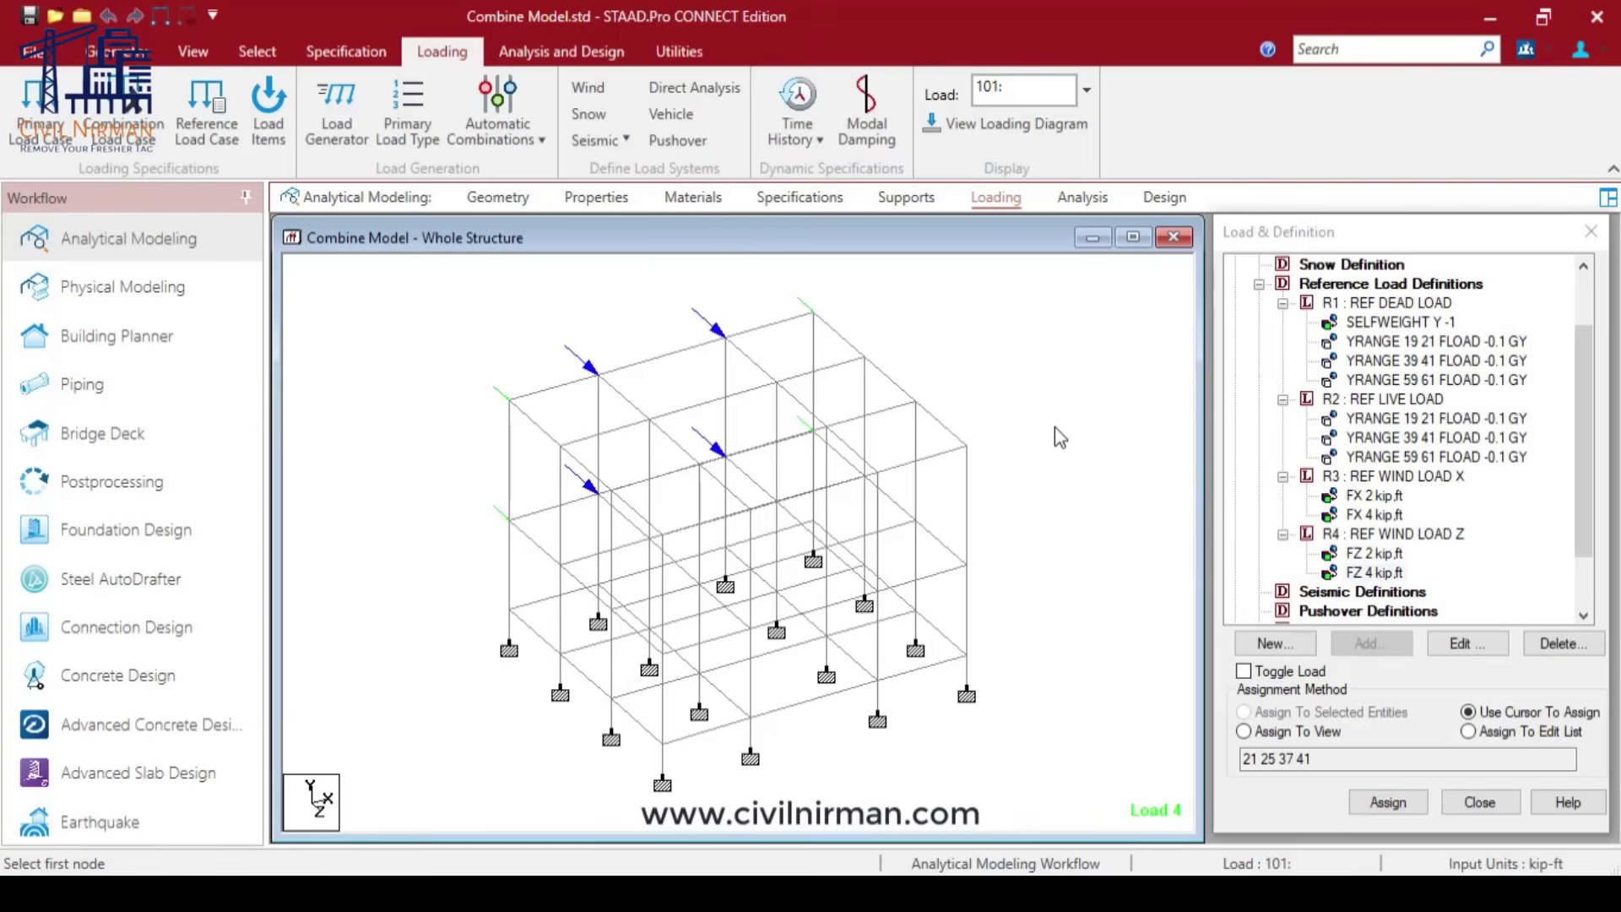
left_click(1258, 284)
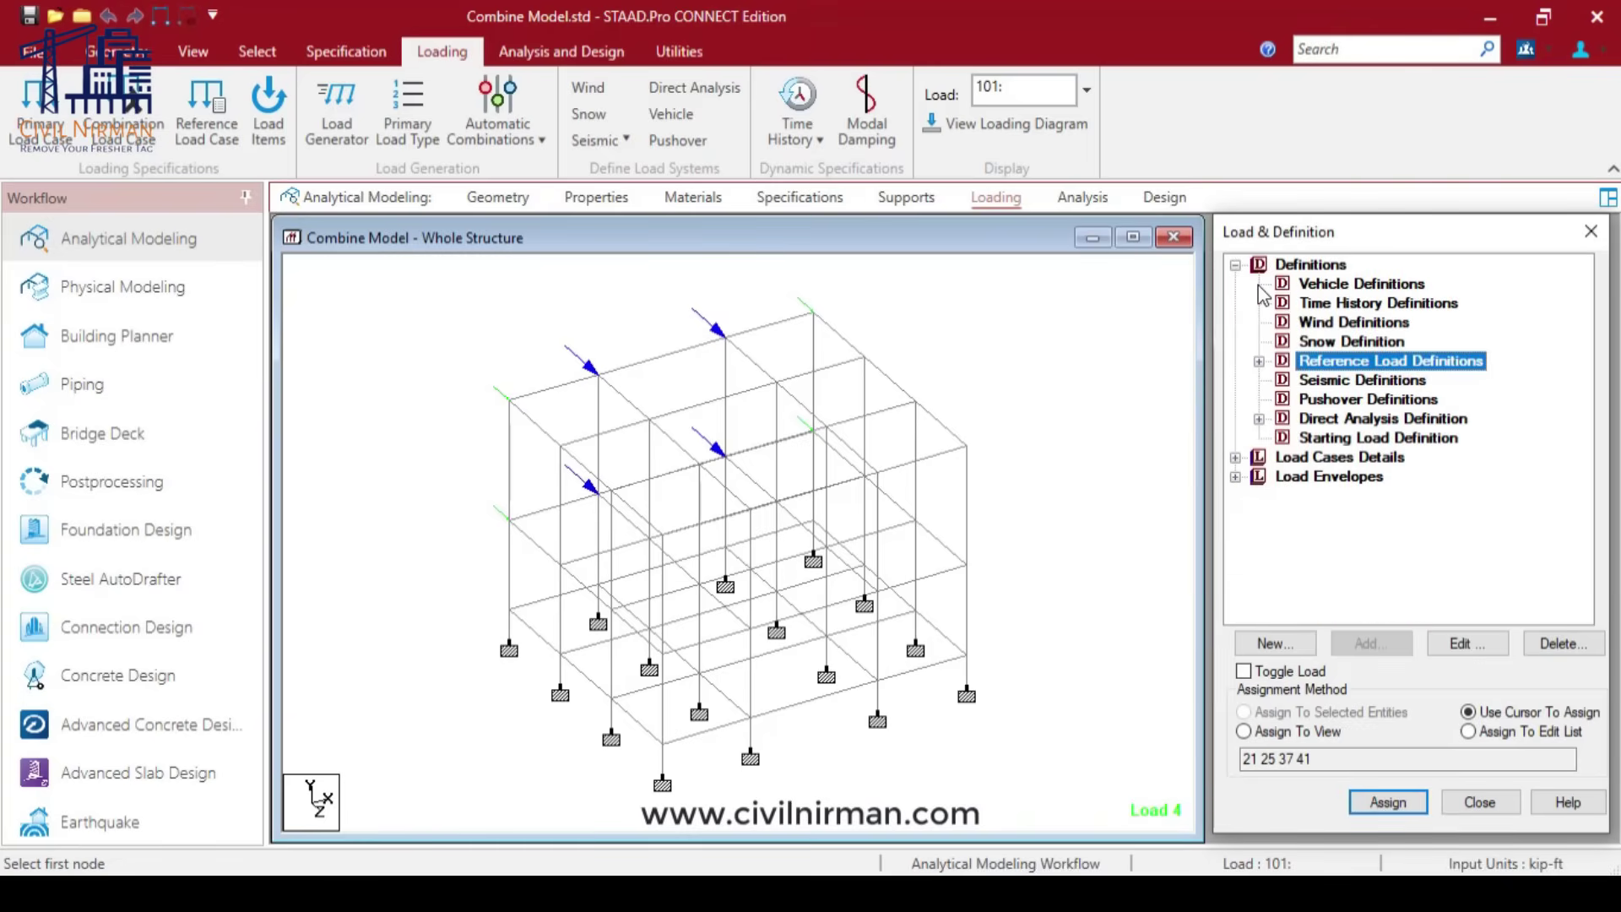
left_click(1259, 362)
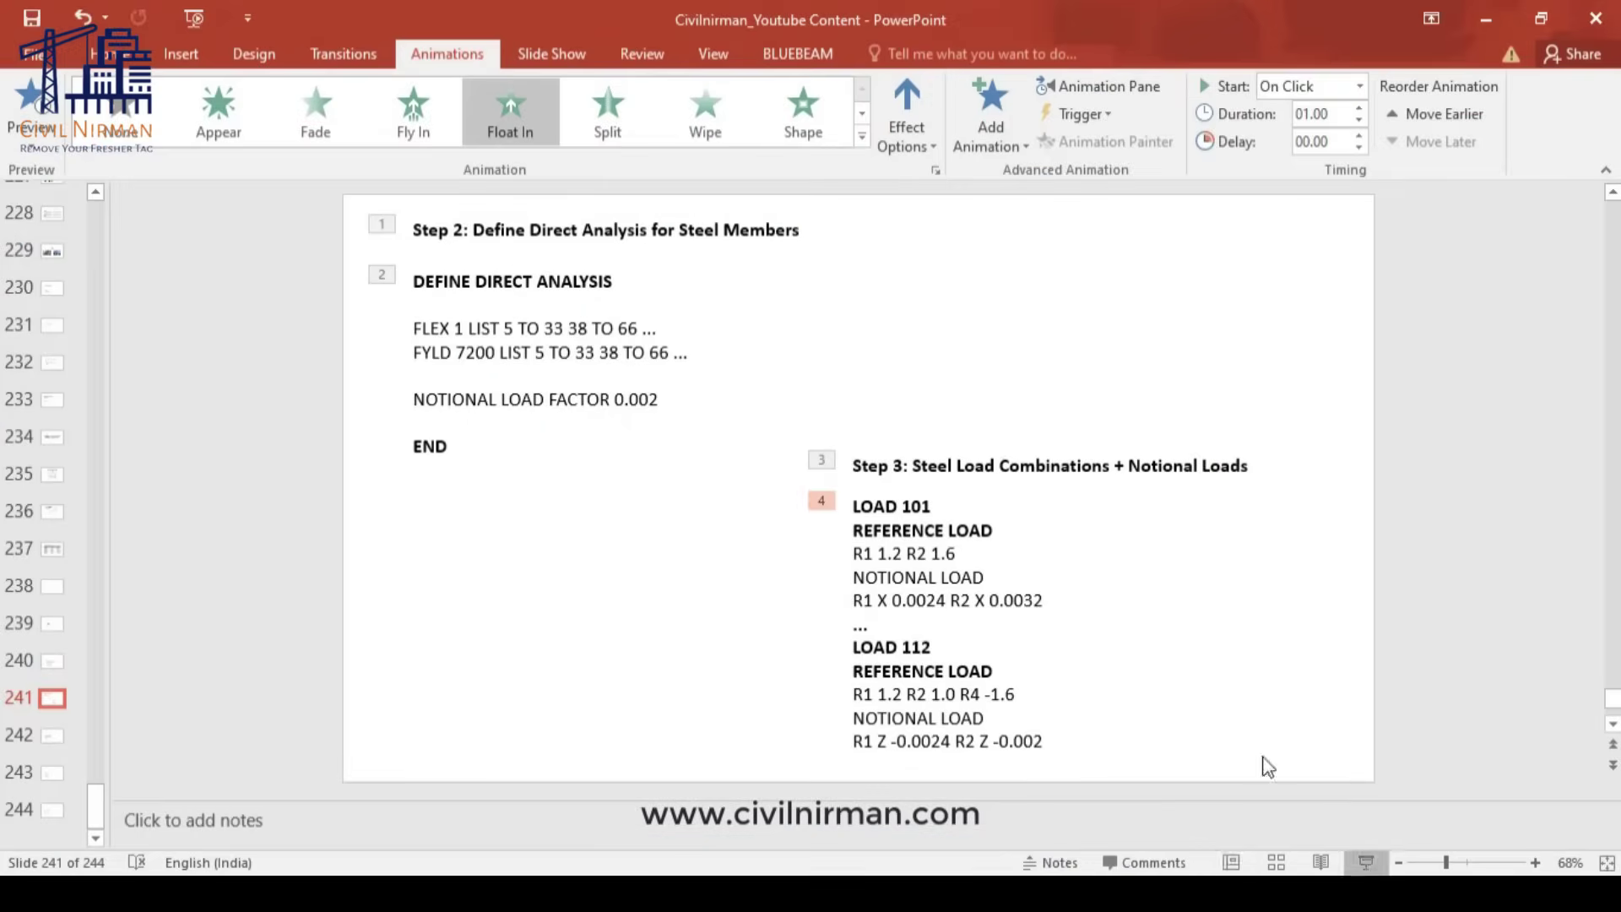
Step: Present the Step 2: Define Direct Analysis slide, then return to STAAD.Pro
key("shift+F5")
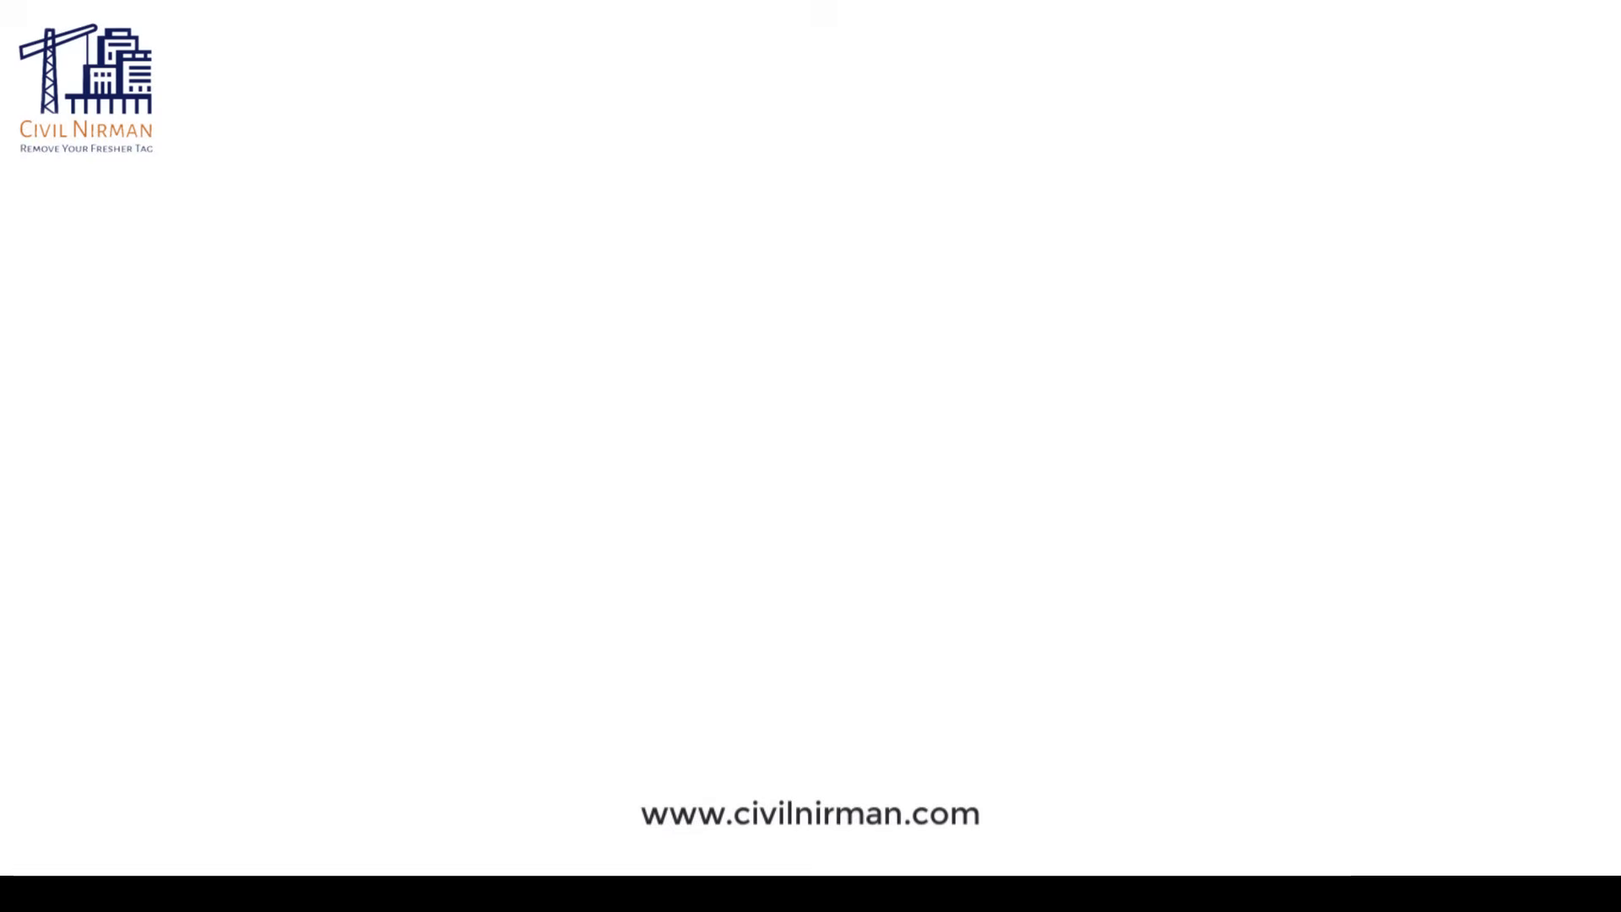
left_click(941, 493)
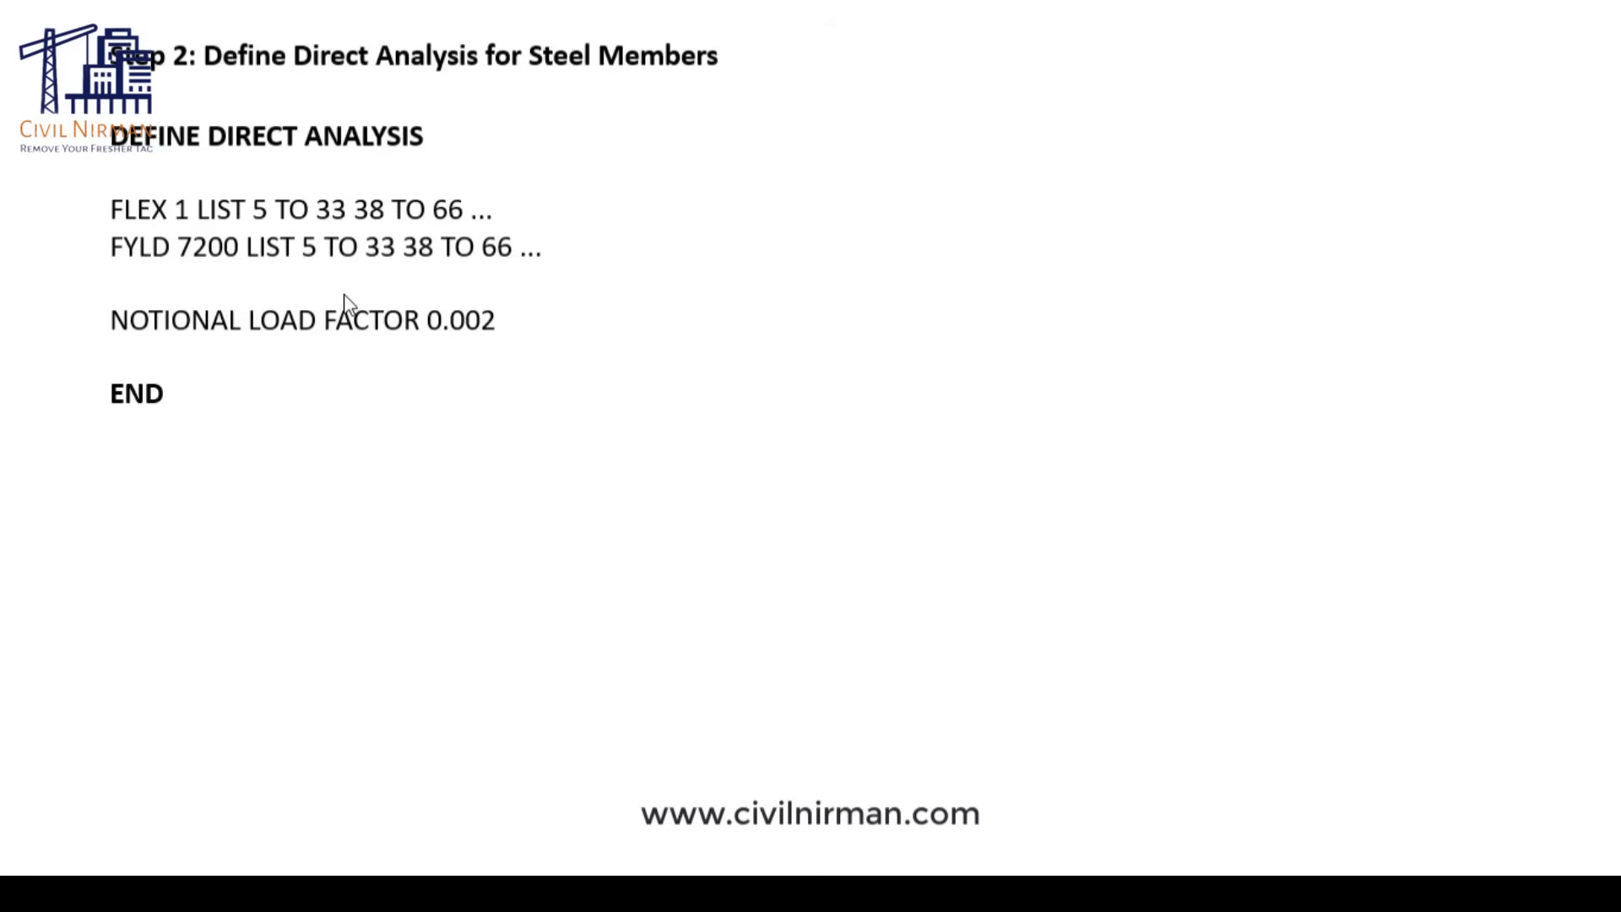
key("Escape")
key("alt+Tab")
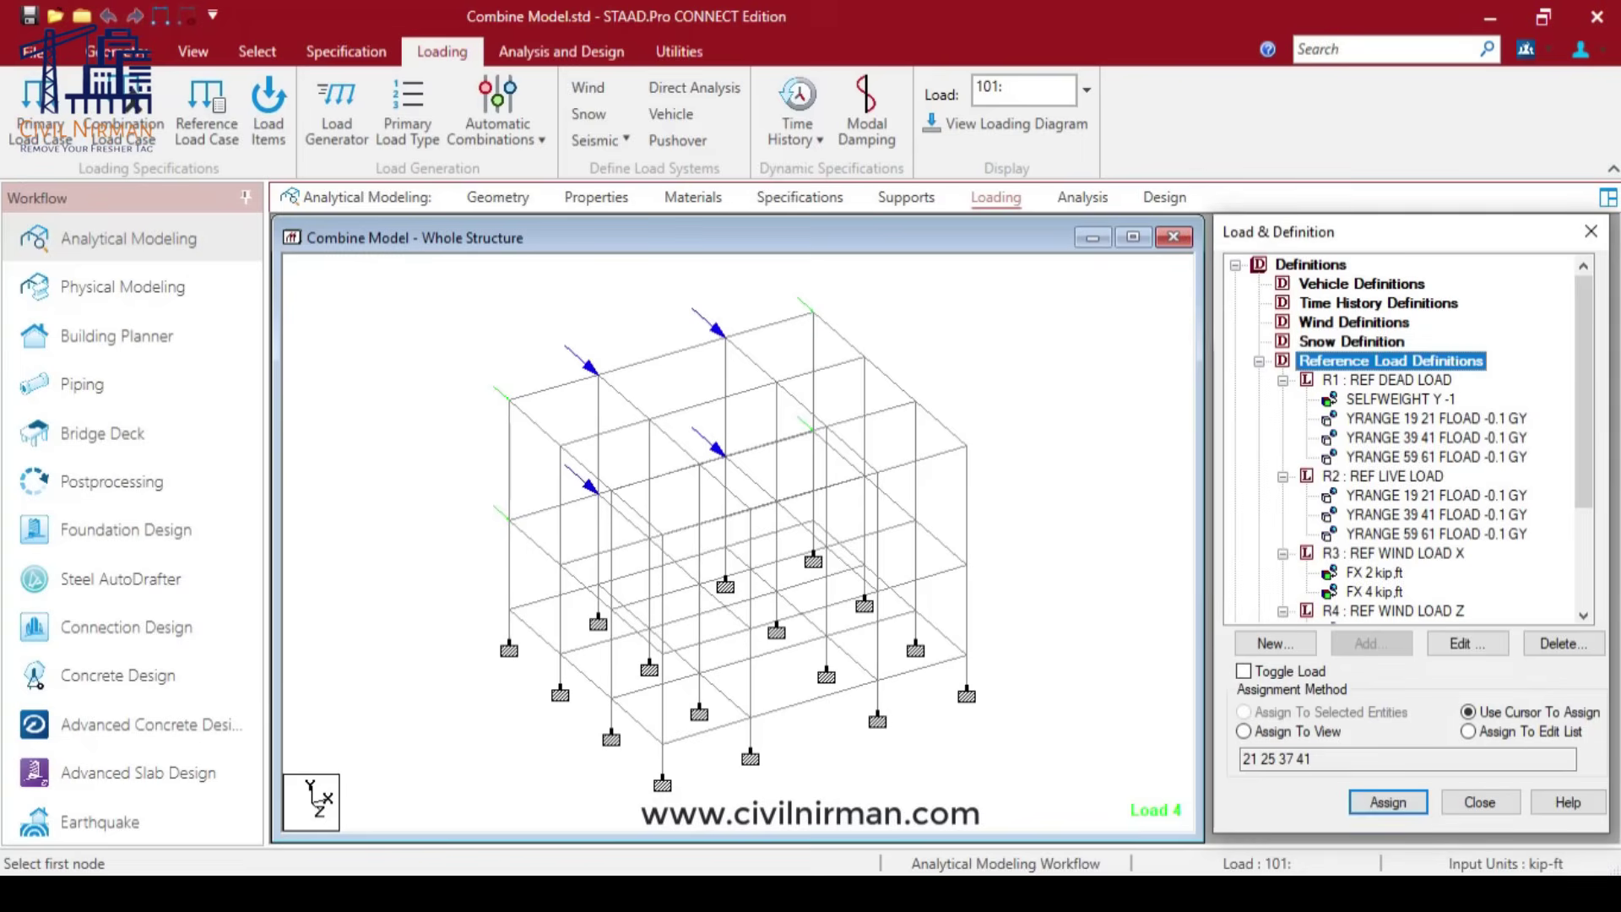
Step: Expand Direct Analysis Definition and inspect the FLEX/FYLD parameter settings without adding one
left_click(1260, 361)
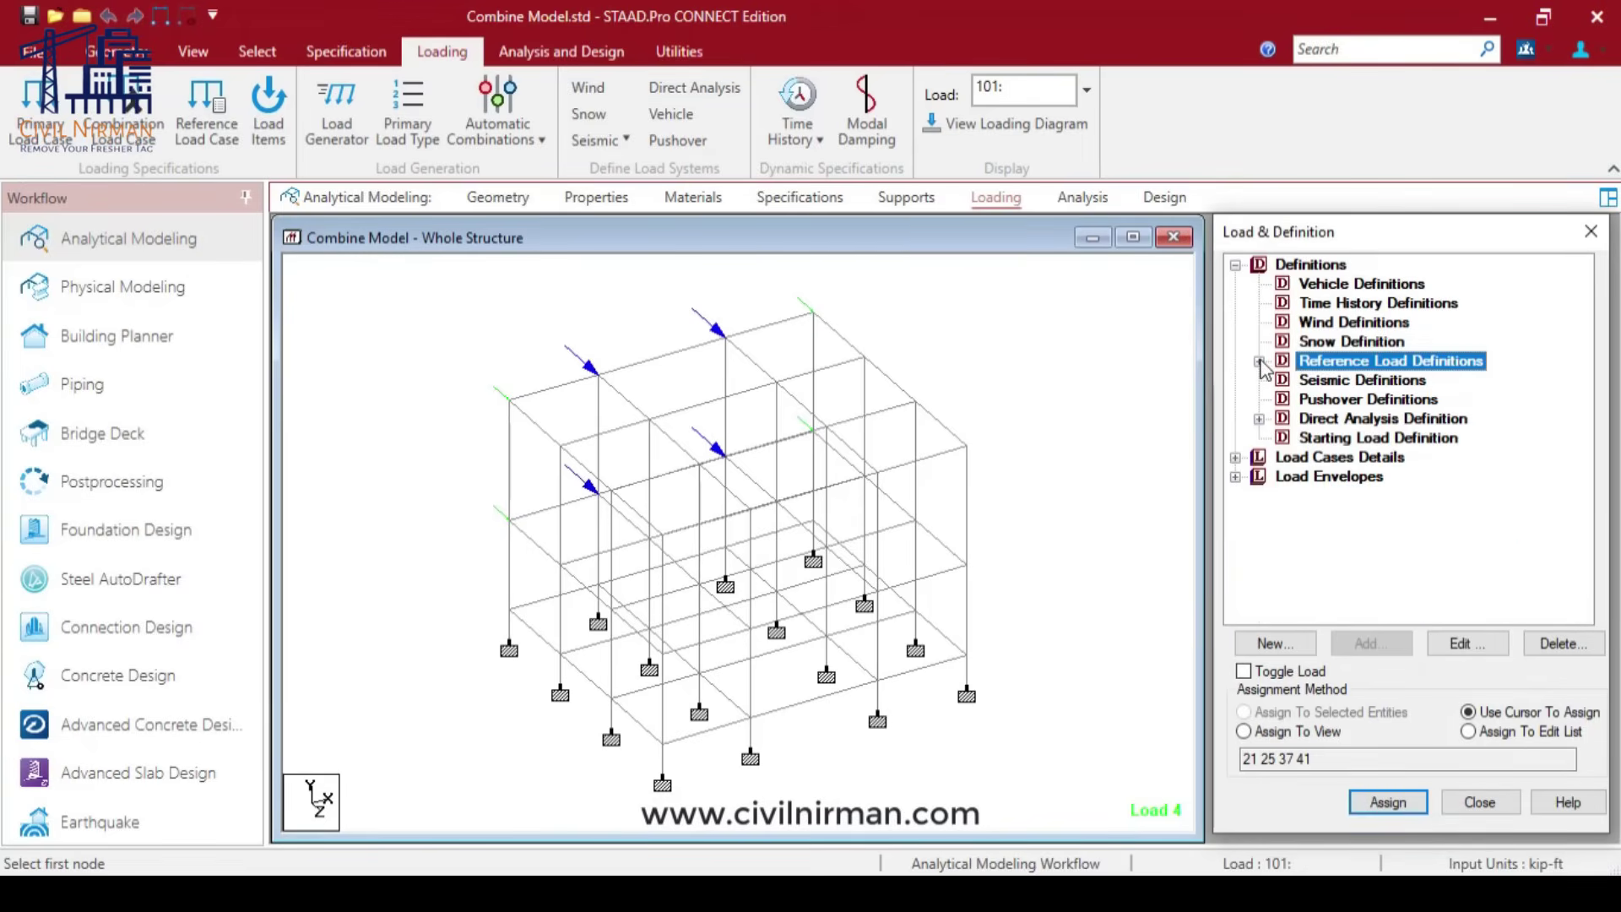
left_click(1259, 419)
left_click(1343, 421)
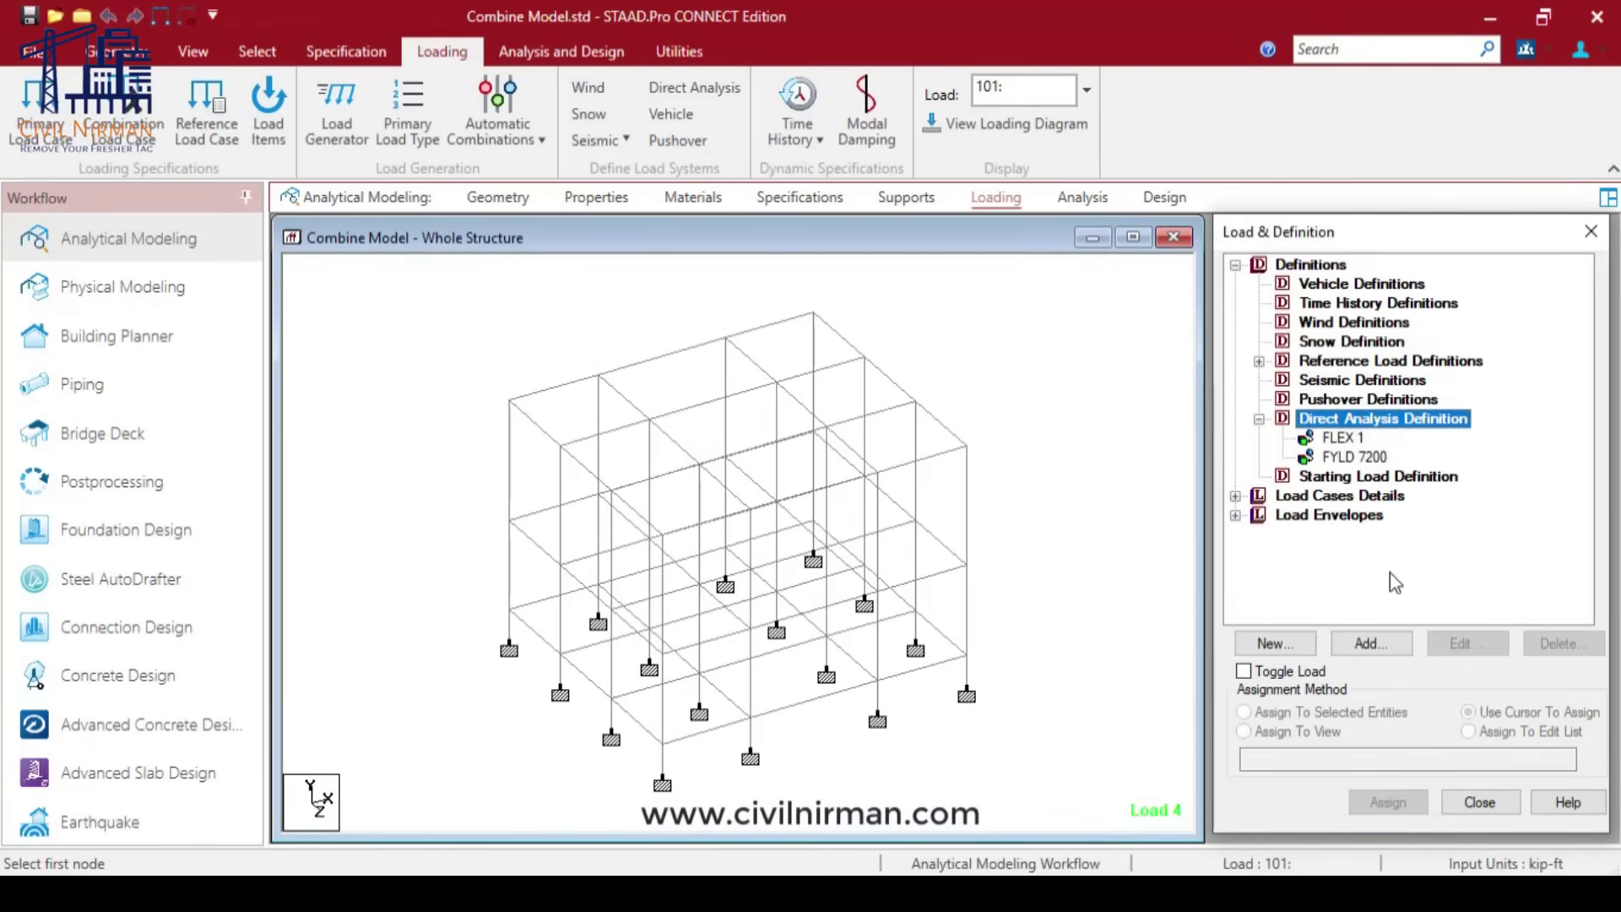
left_click(1377, 645)
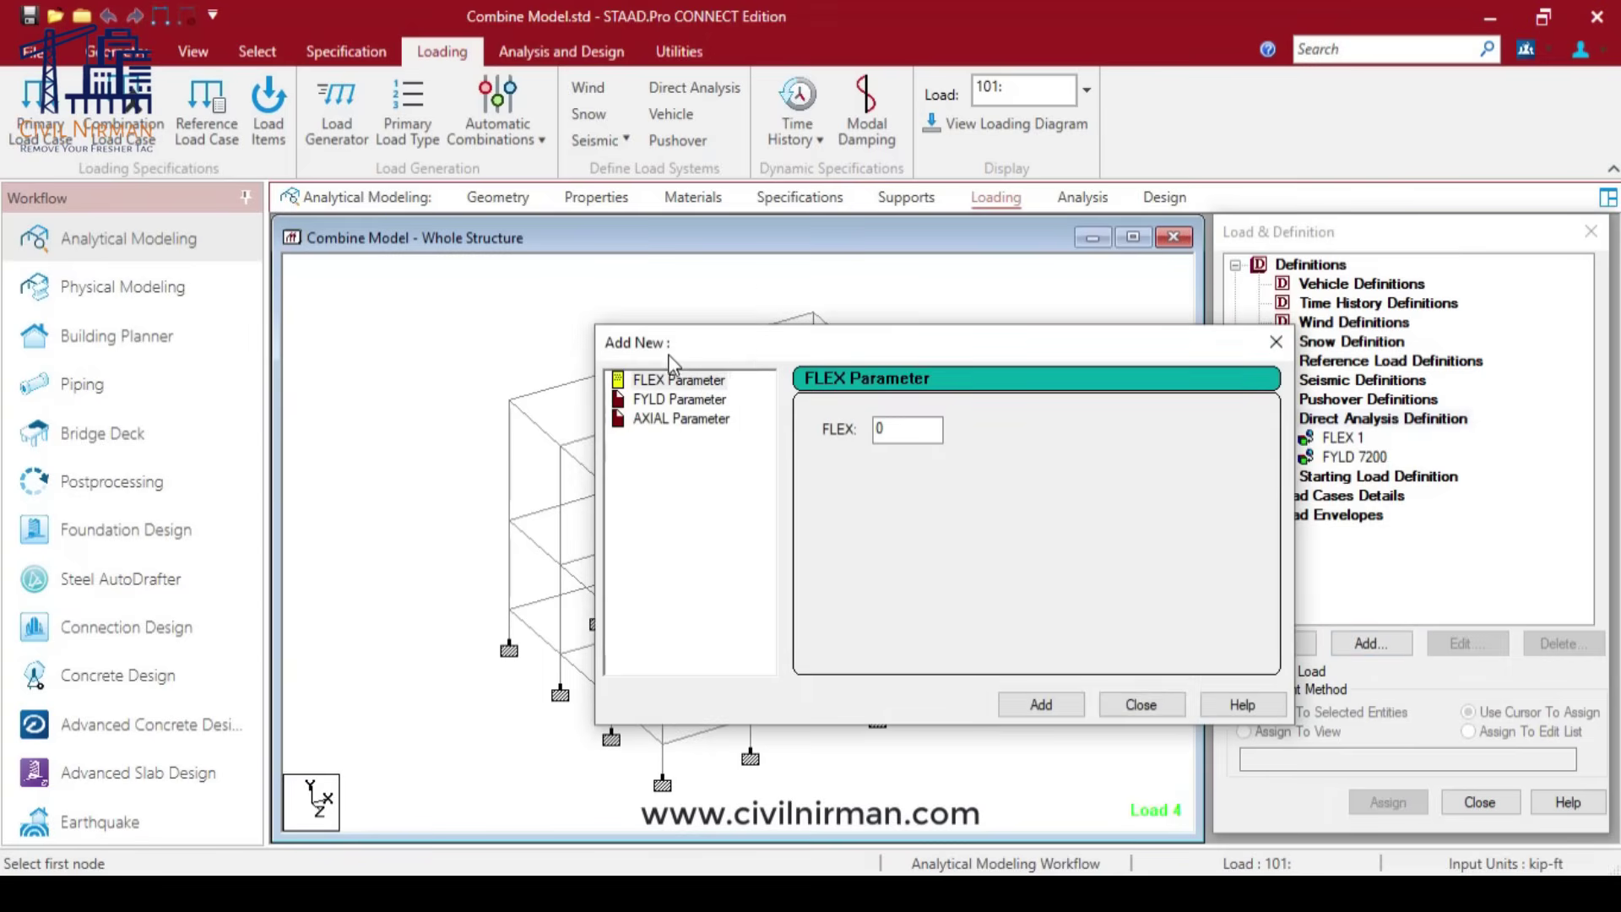
left_click_drag(742, 352, 571, 336)
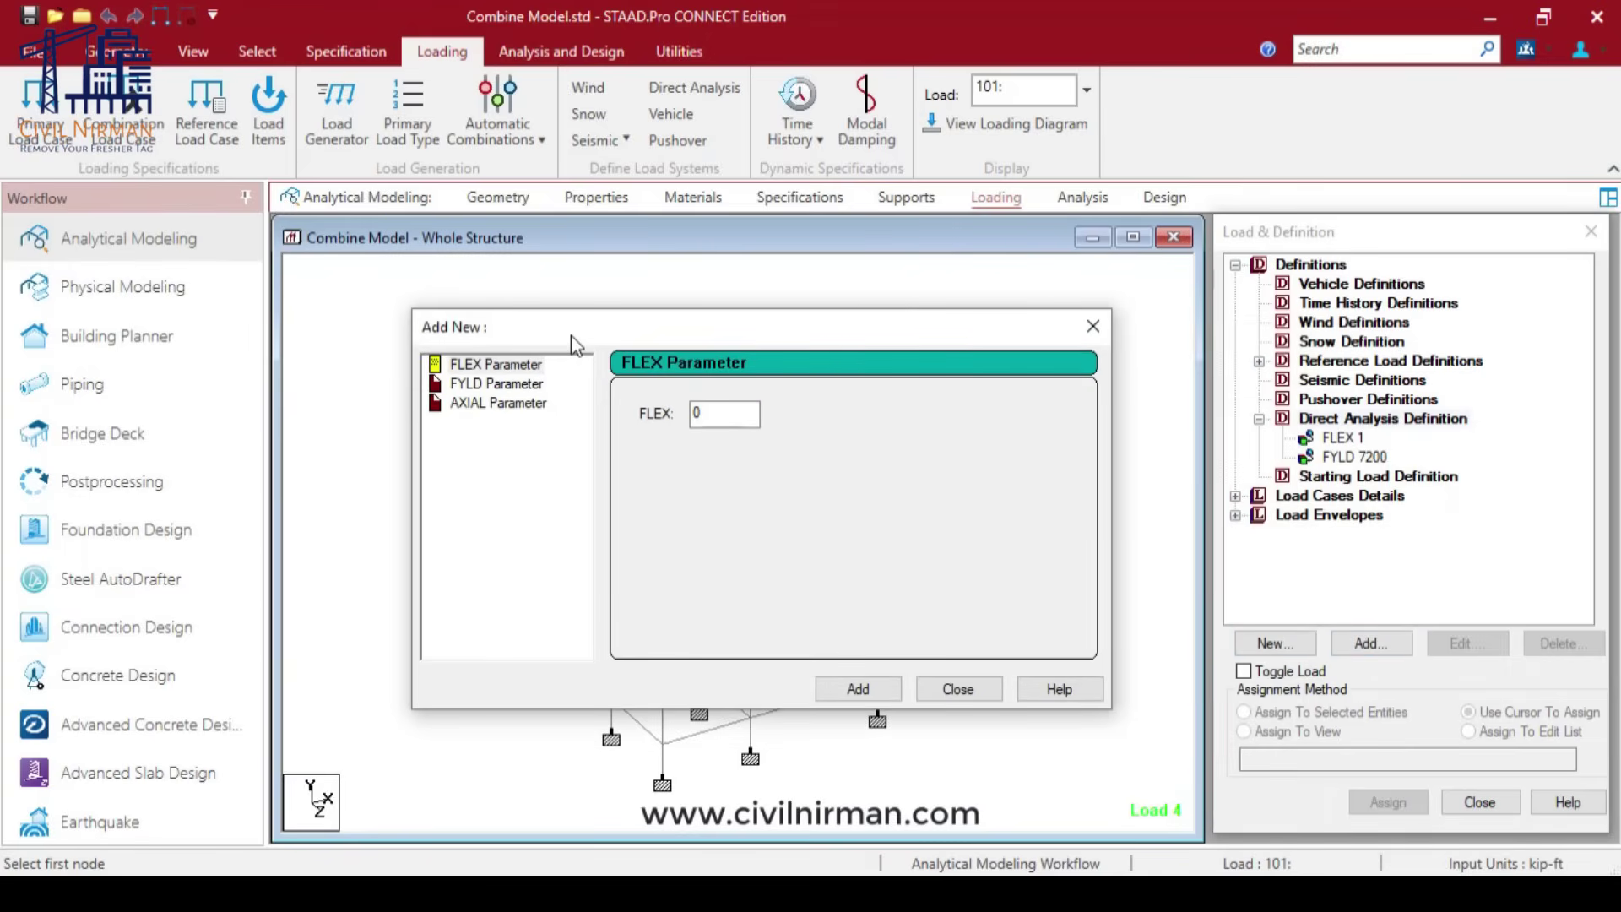
left_click(517, 383)
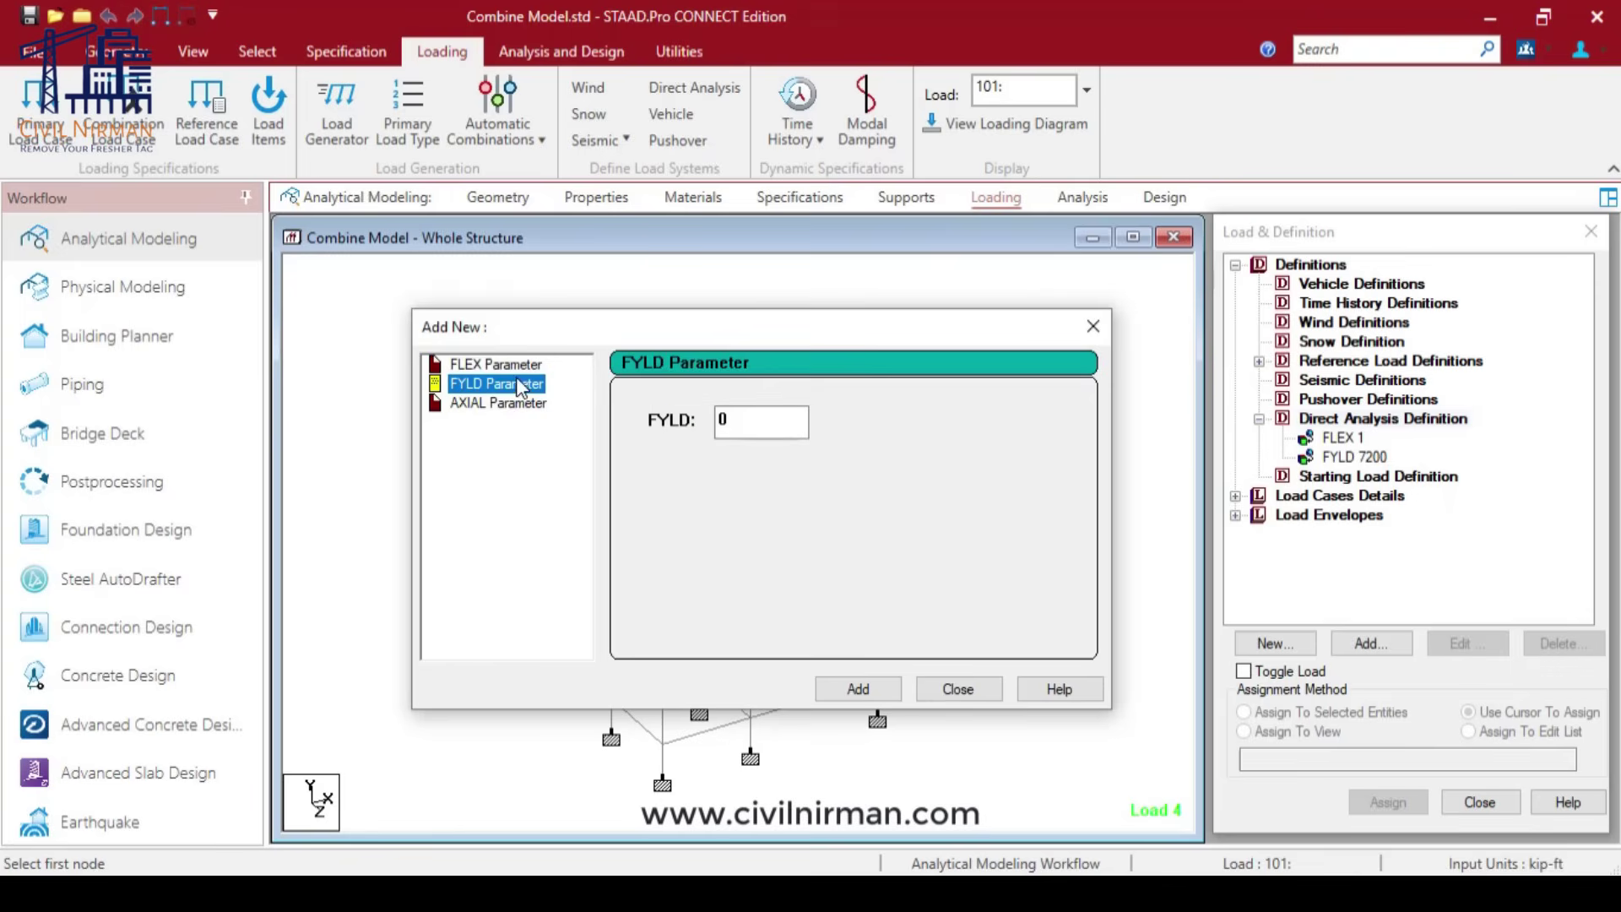
left_click(1104, 333)
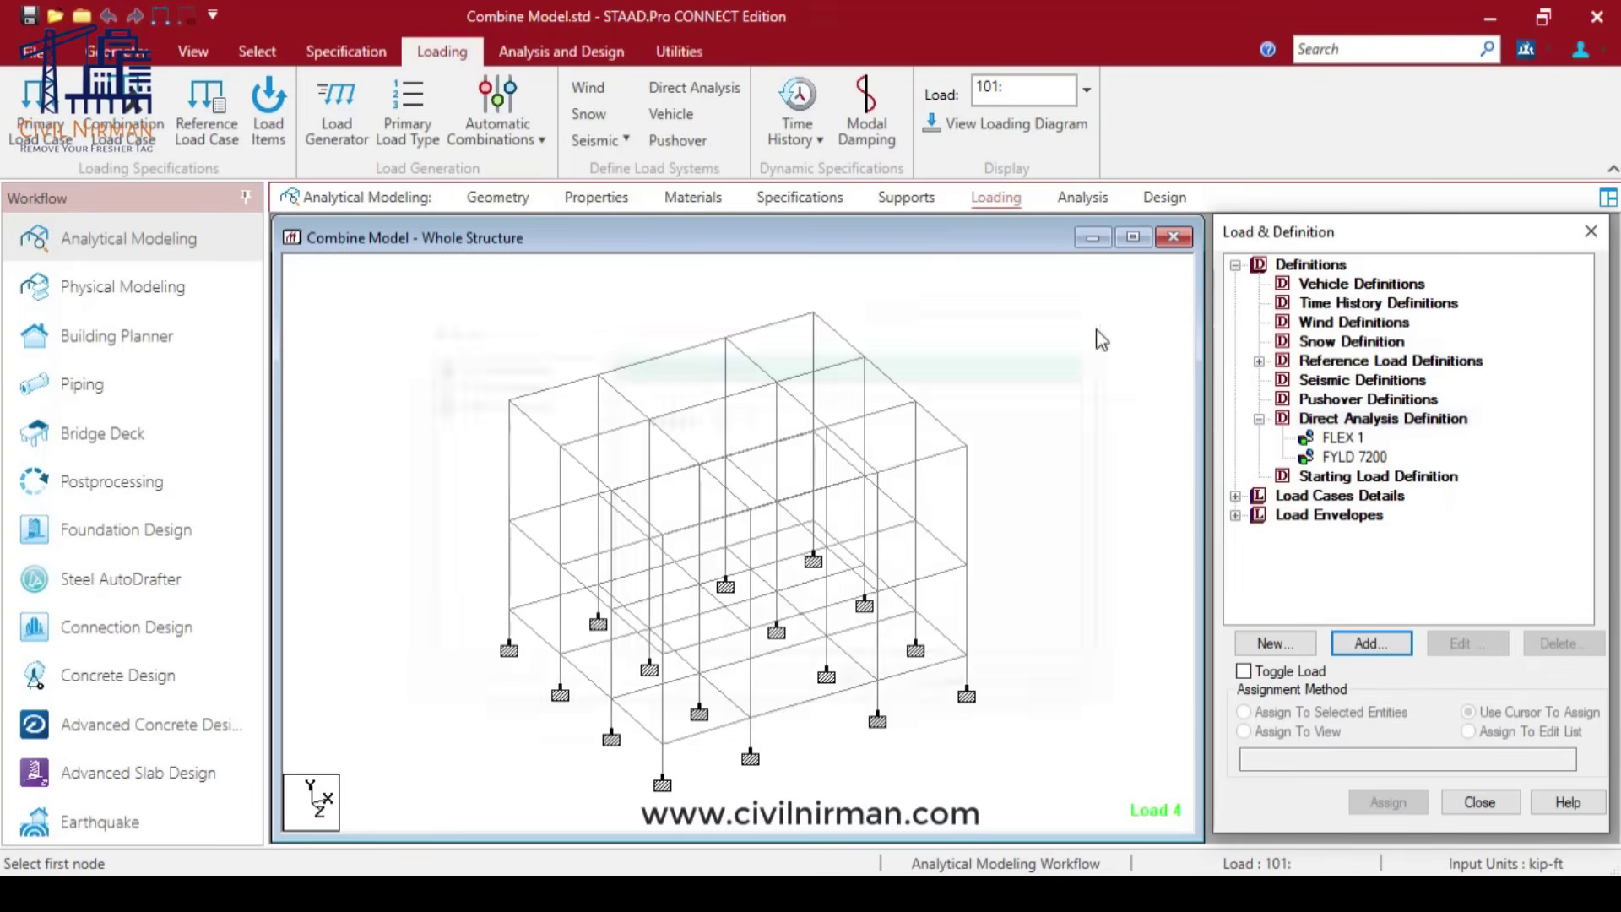
Step: Highlight the frame members assigned FLEX 1 and FYLD 7200 in turn
left_click(1344, 438)
left_click(1354, 457)
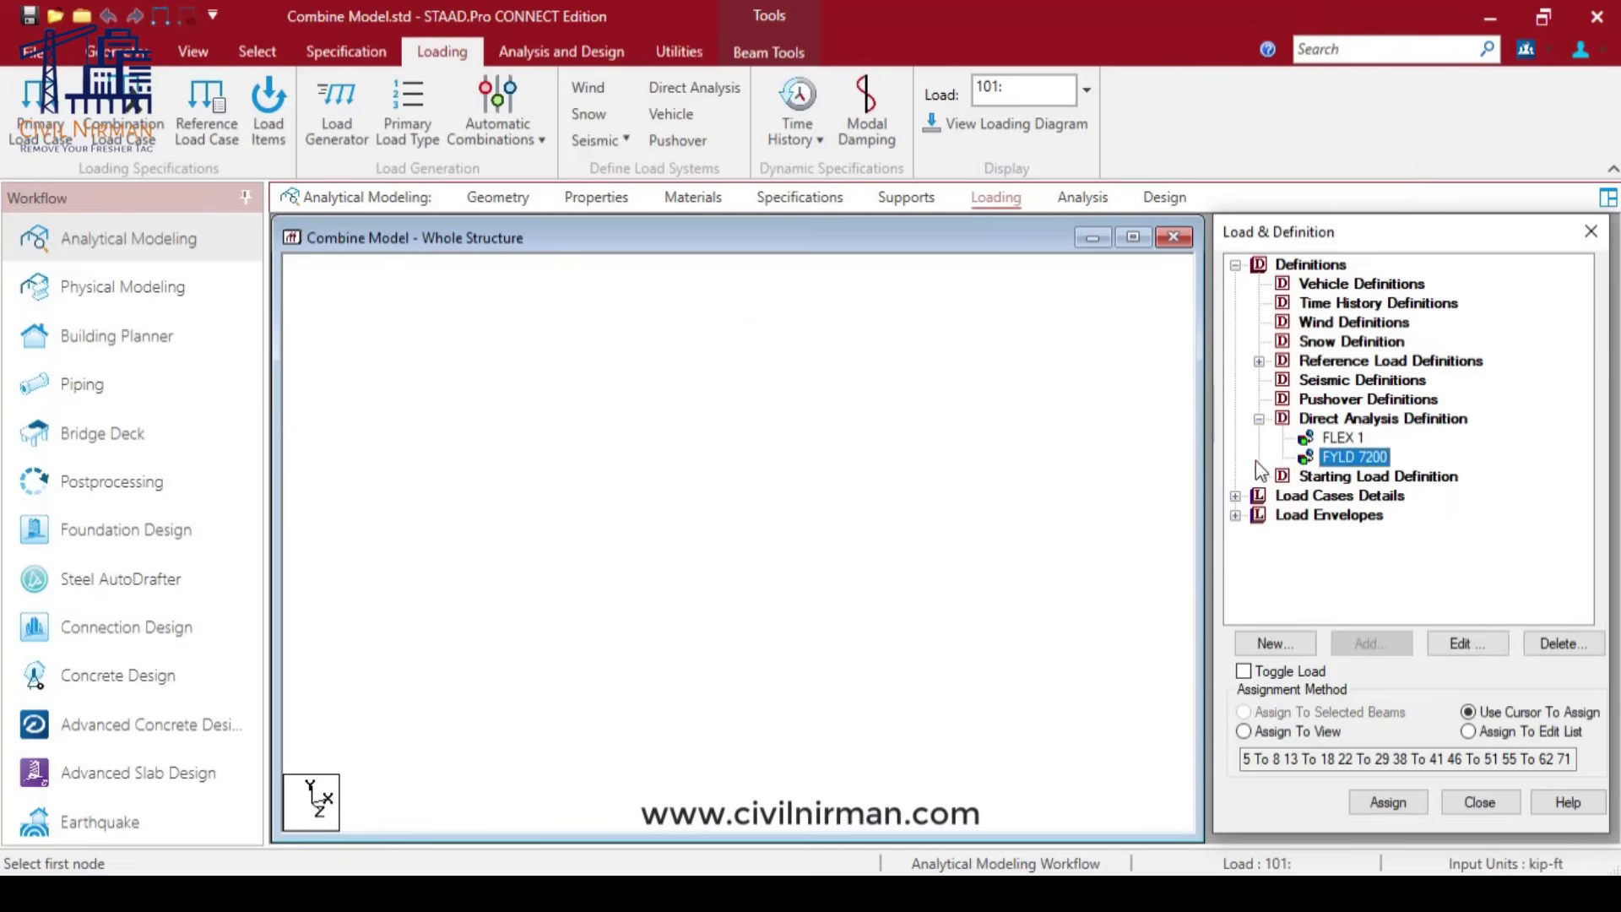
left_click(1343, 437)
left_click(1351, 457)
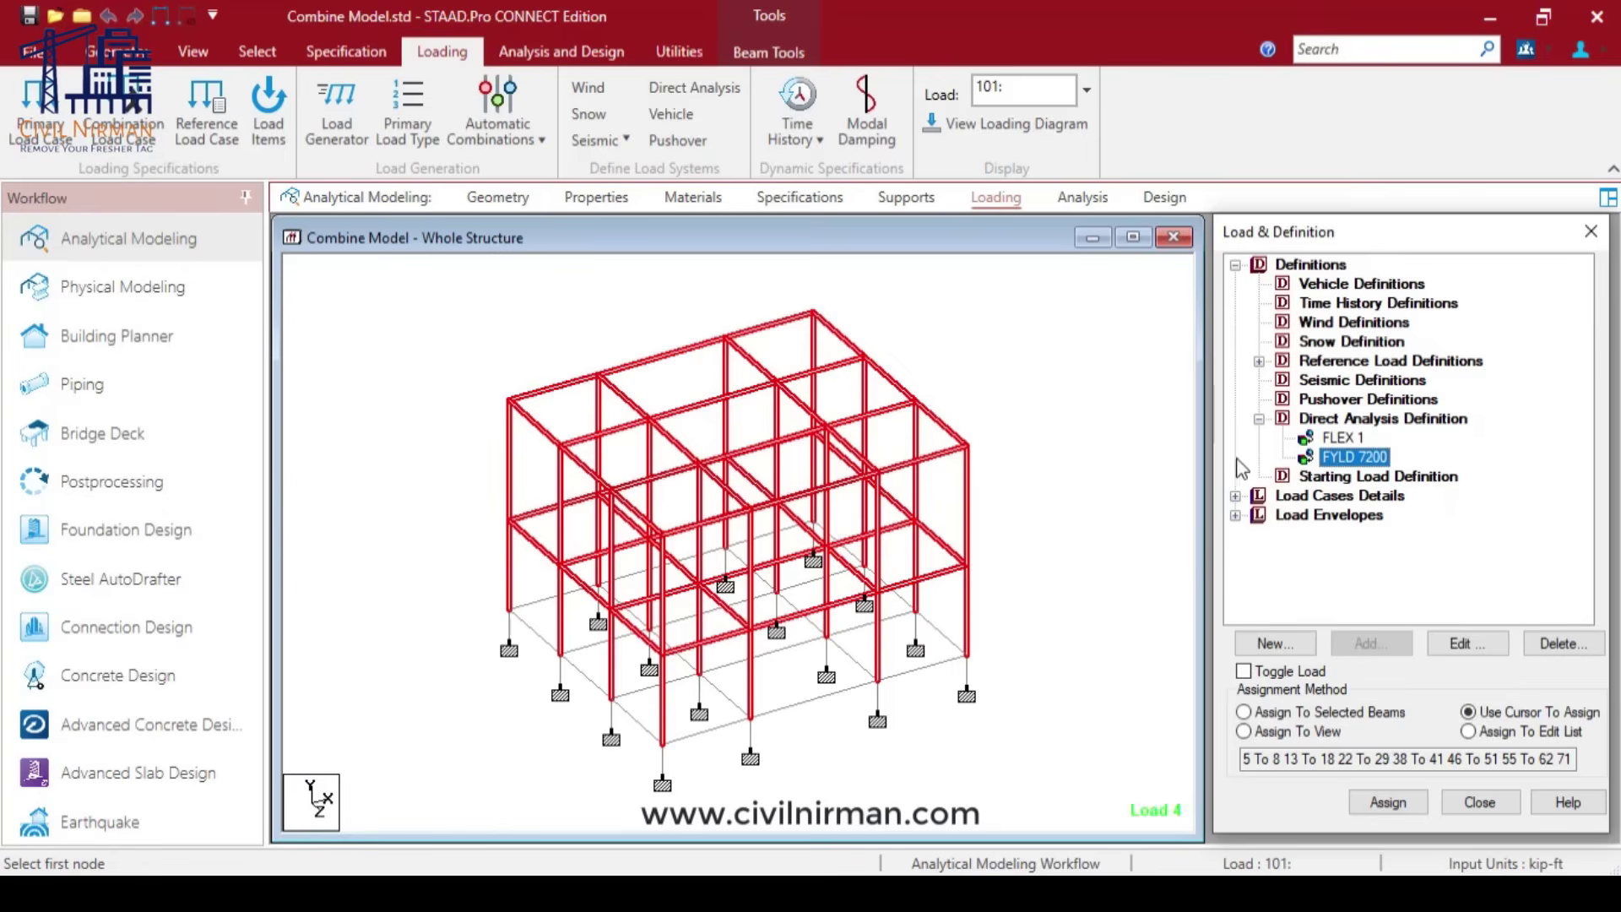
left_click(1058, 432)
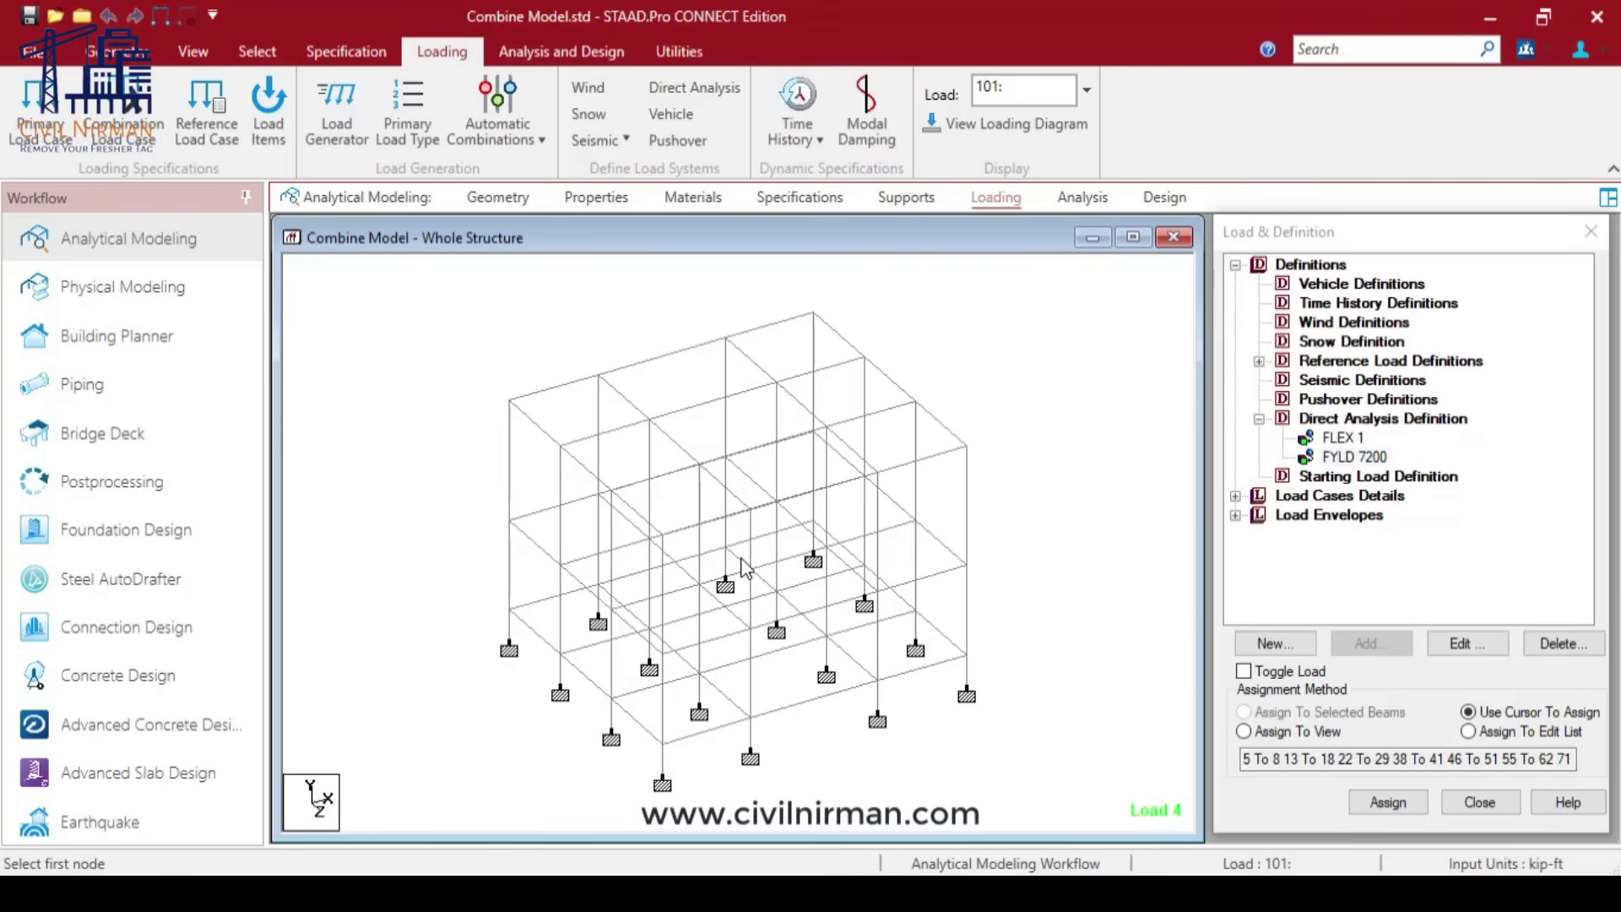
left_click(1342, 437)
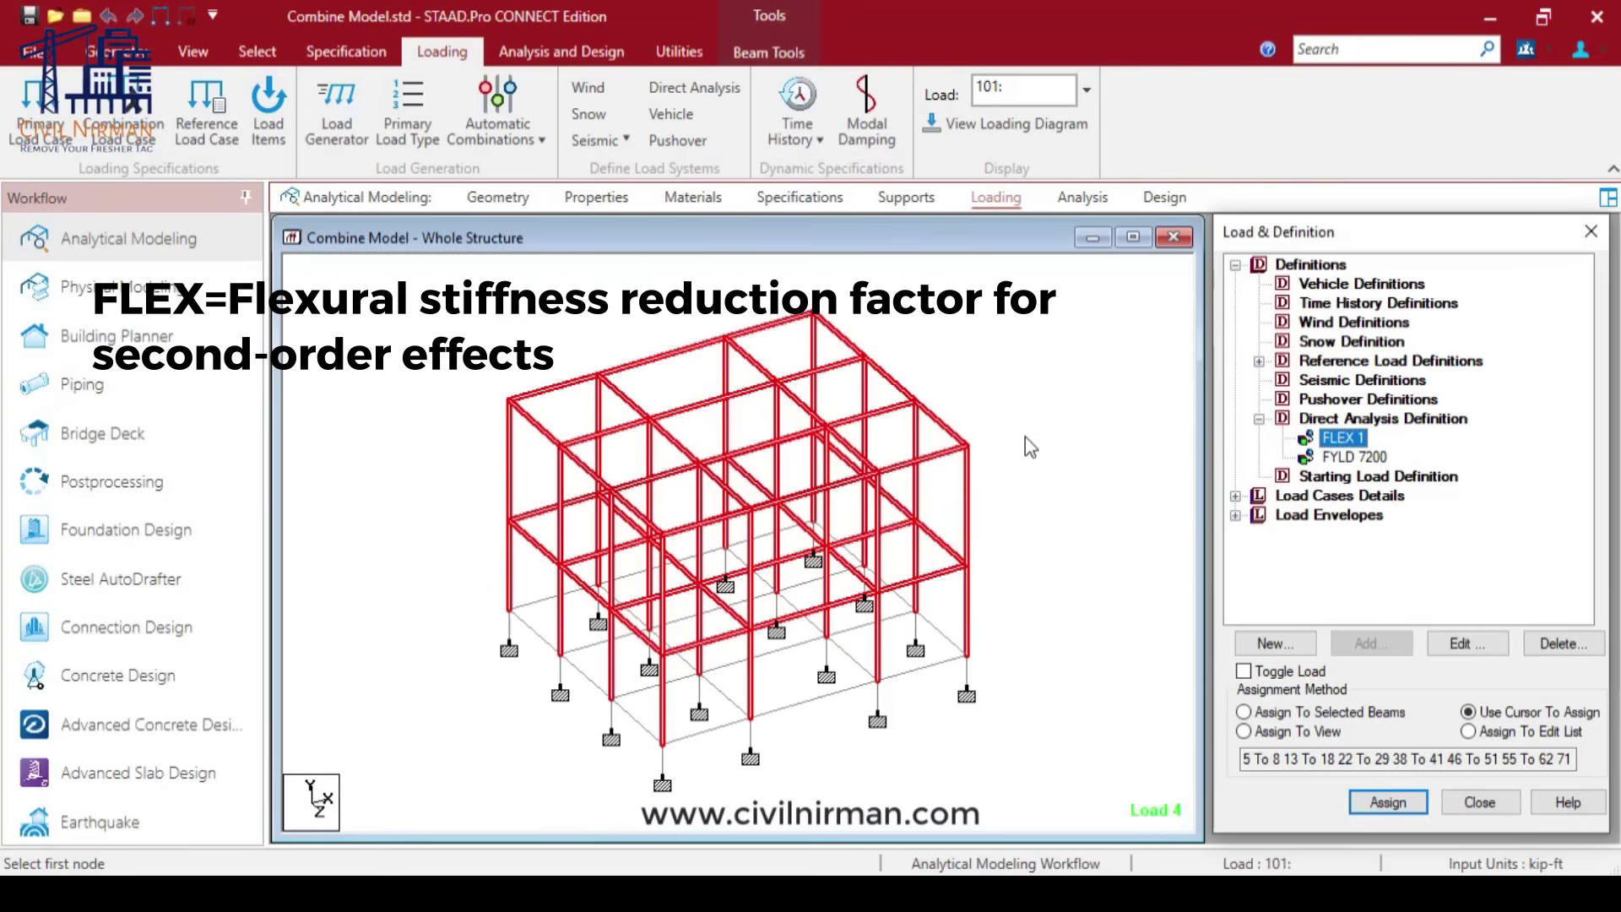
key("Down")
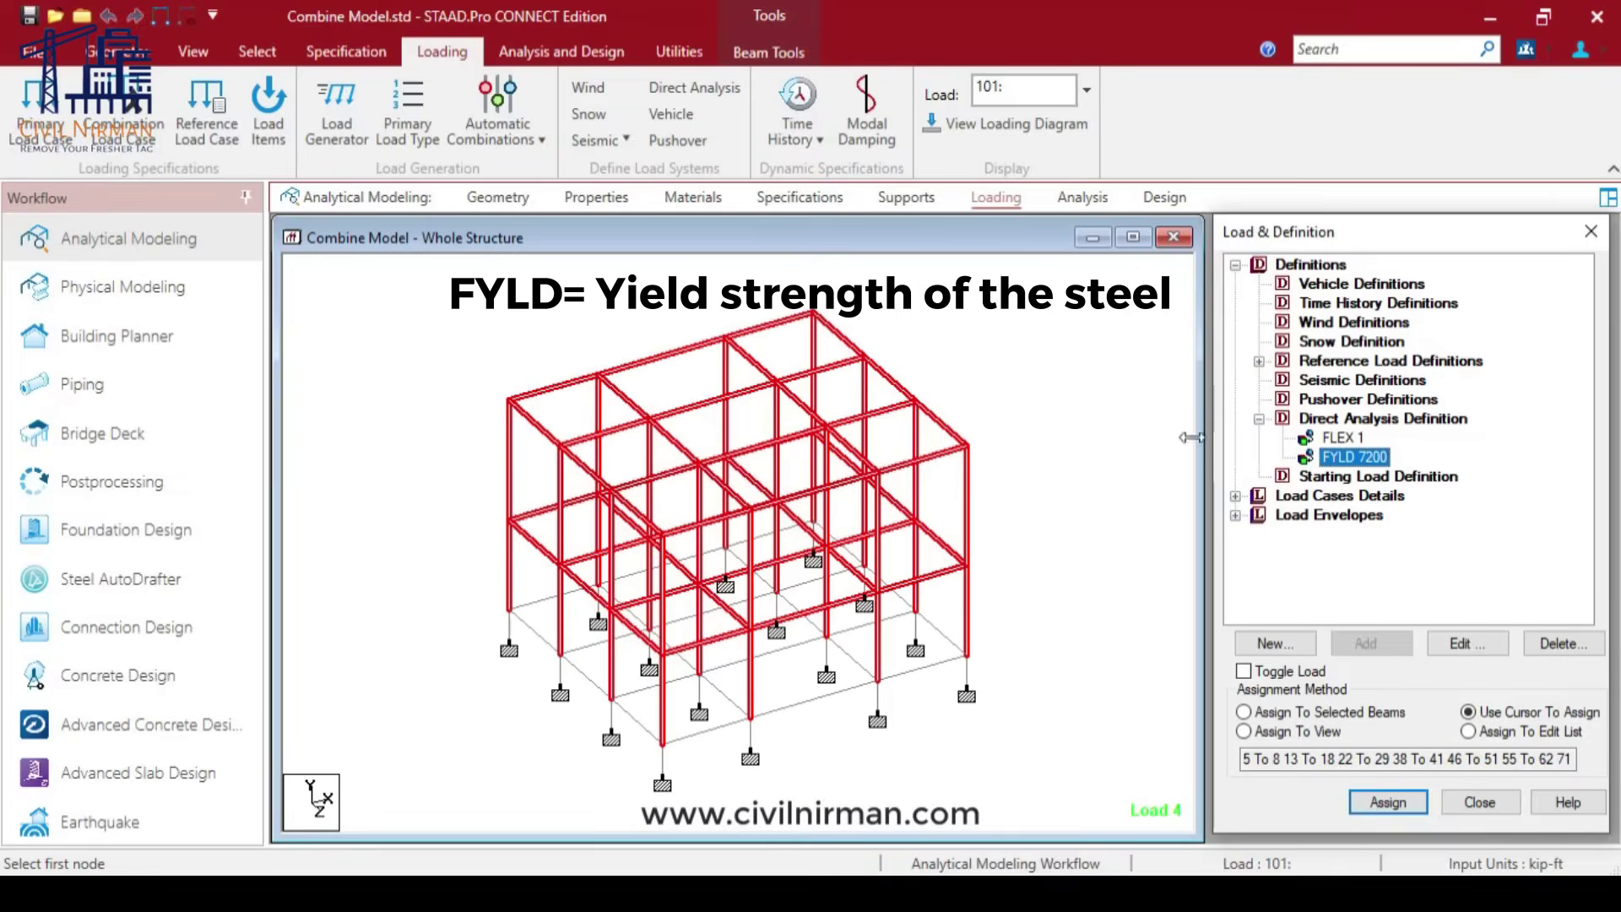
left_click(1098, 400)
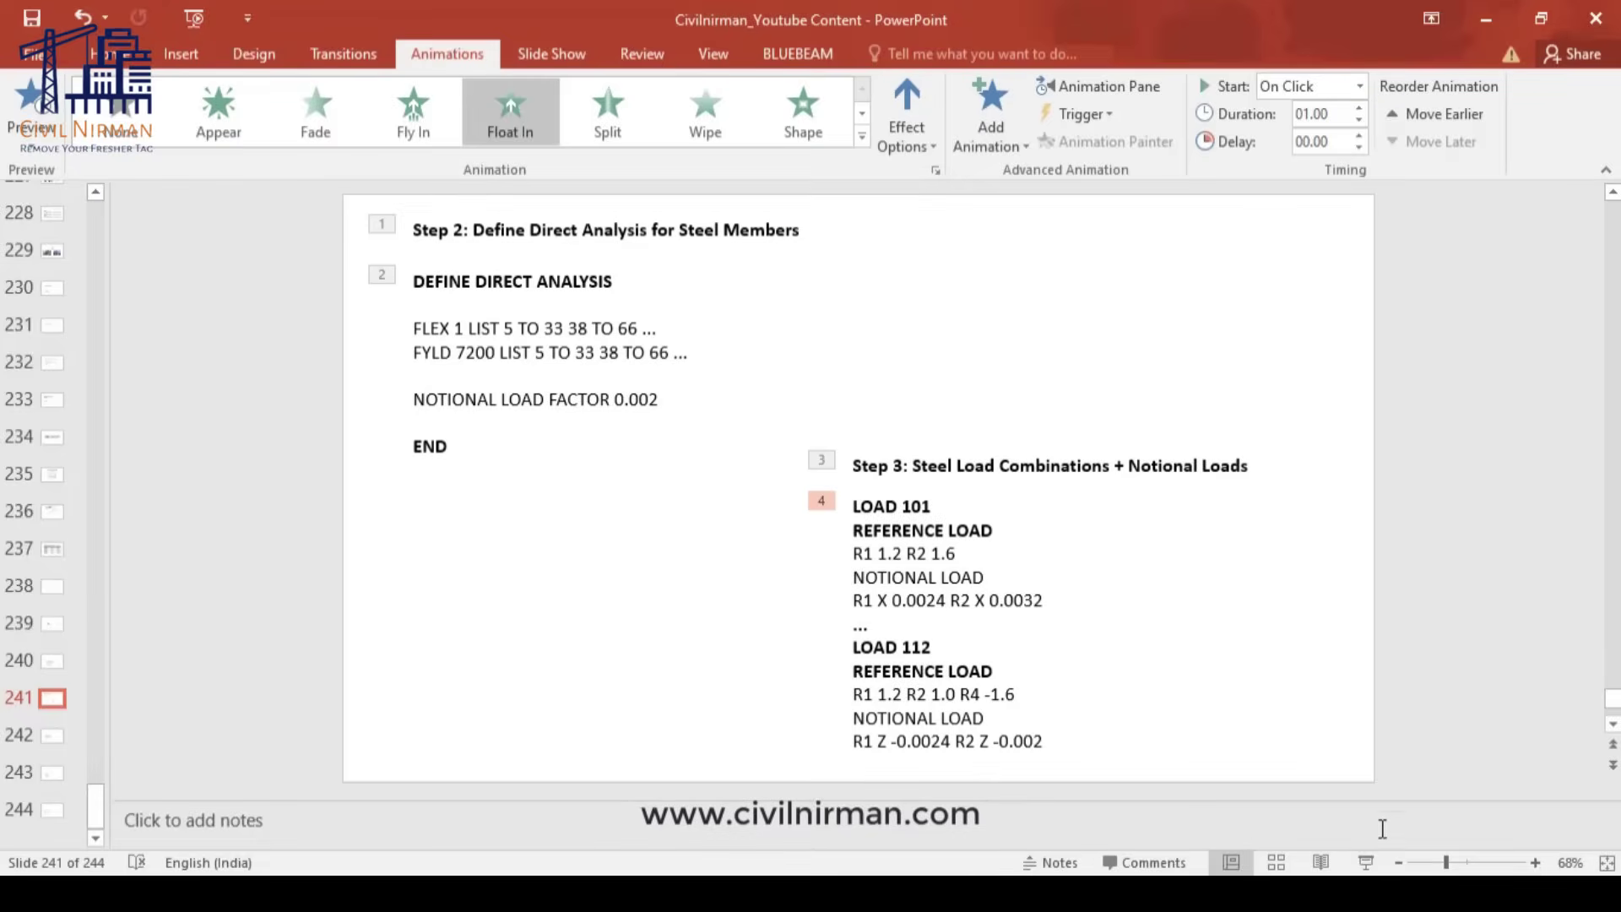
Step: Present the Step 3 slide on load combinations 101–112 with notional loads, then minimize PowerPoint
left_click(1365, 863)
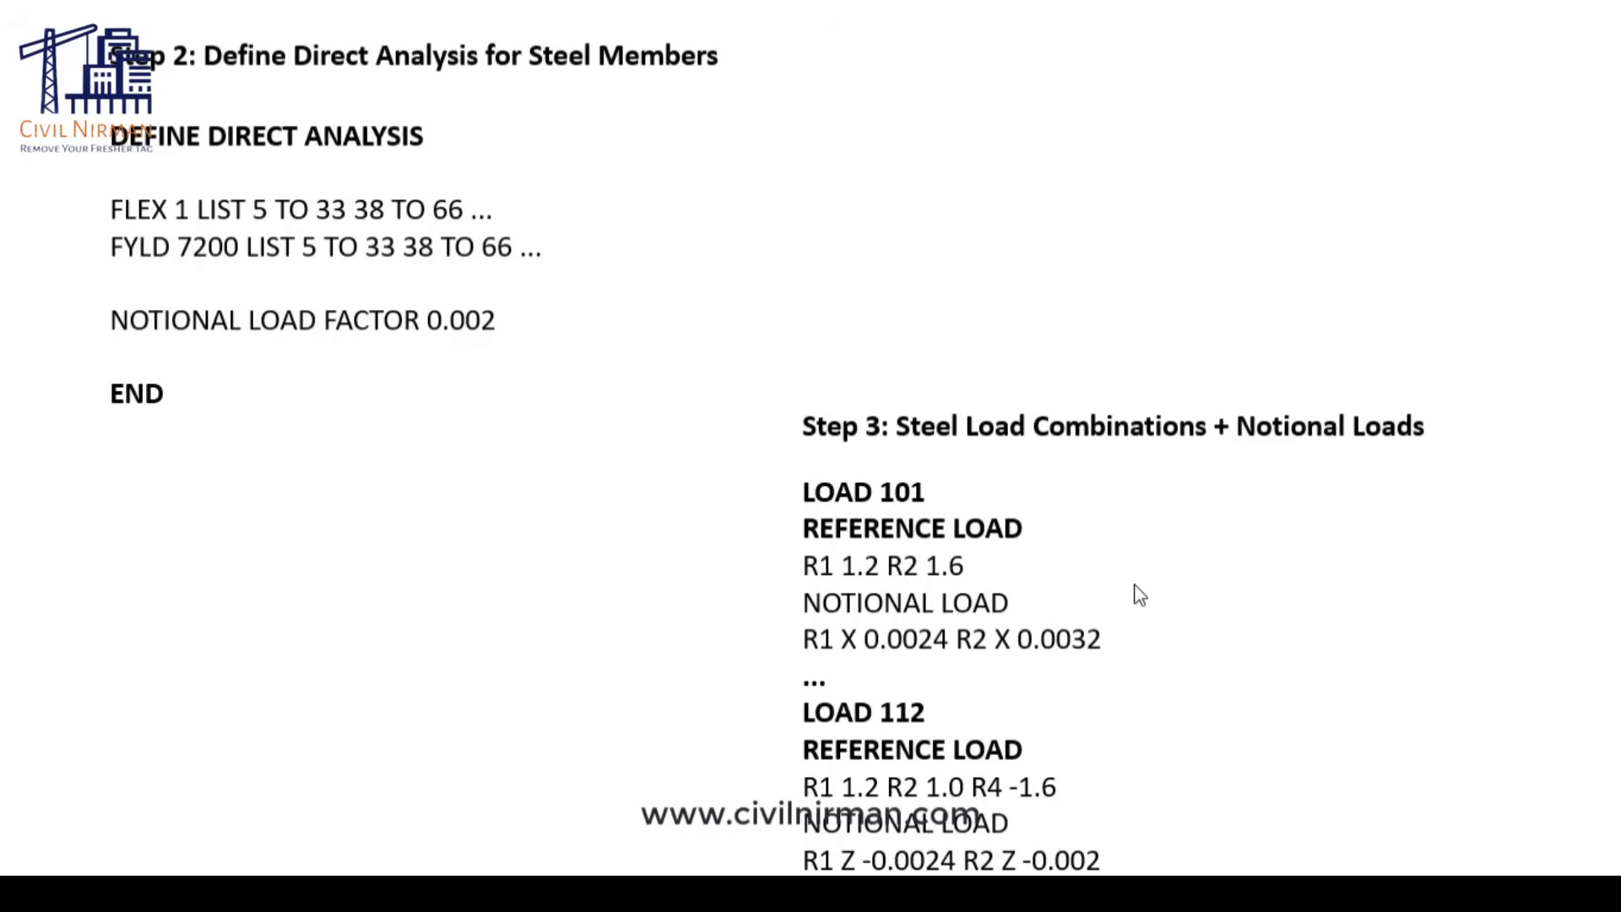
key("Escape")
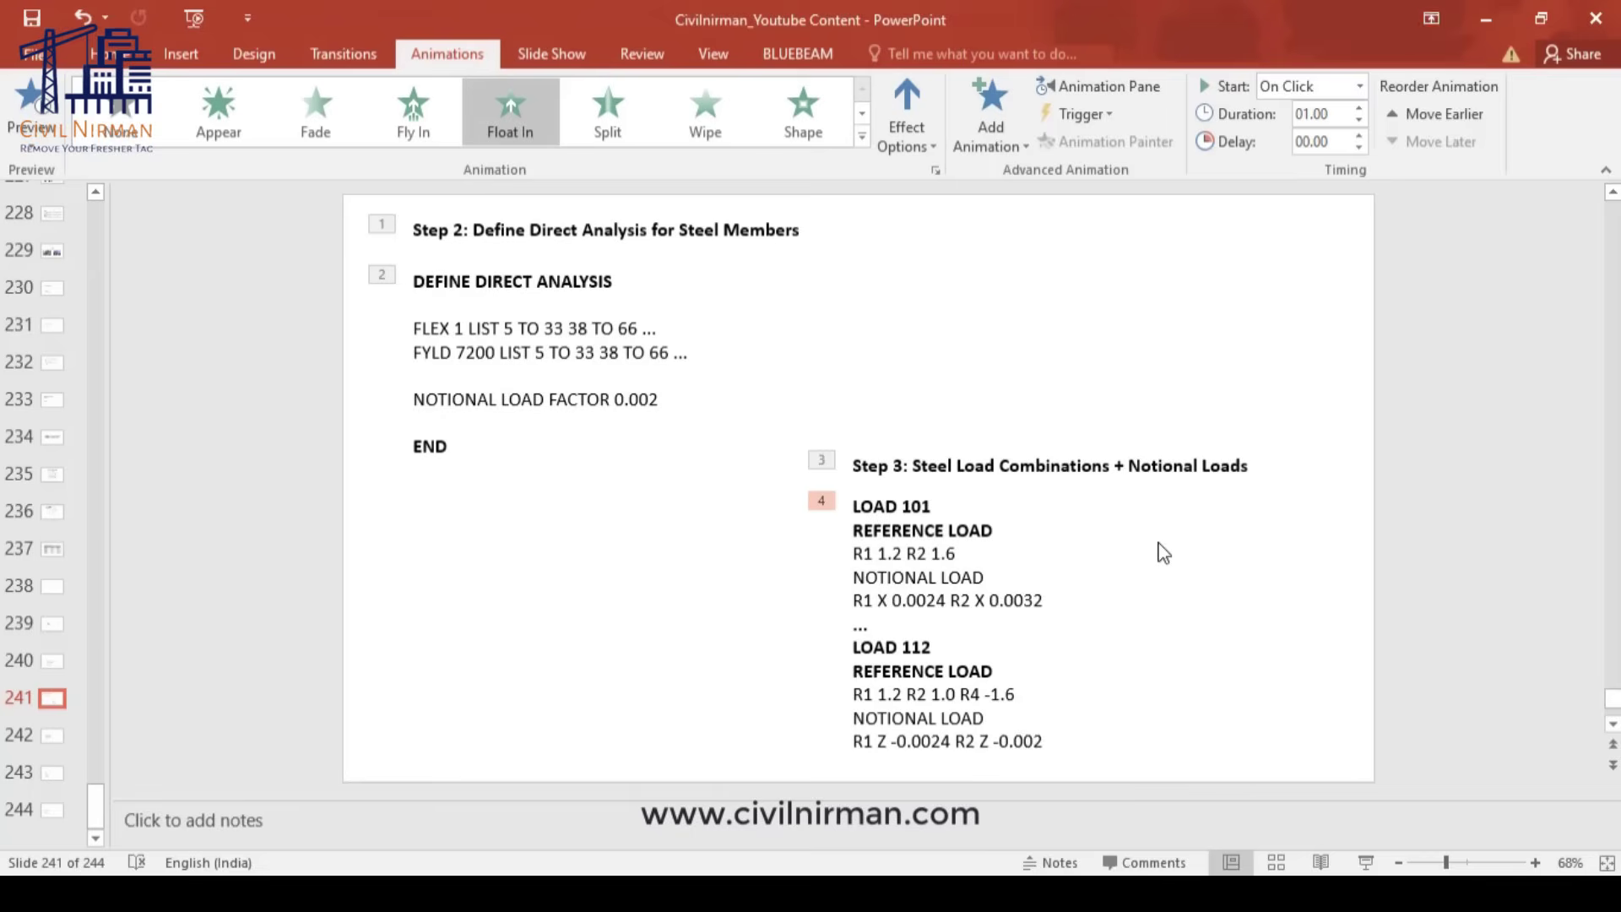
left_click(1488, 12)
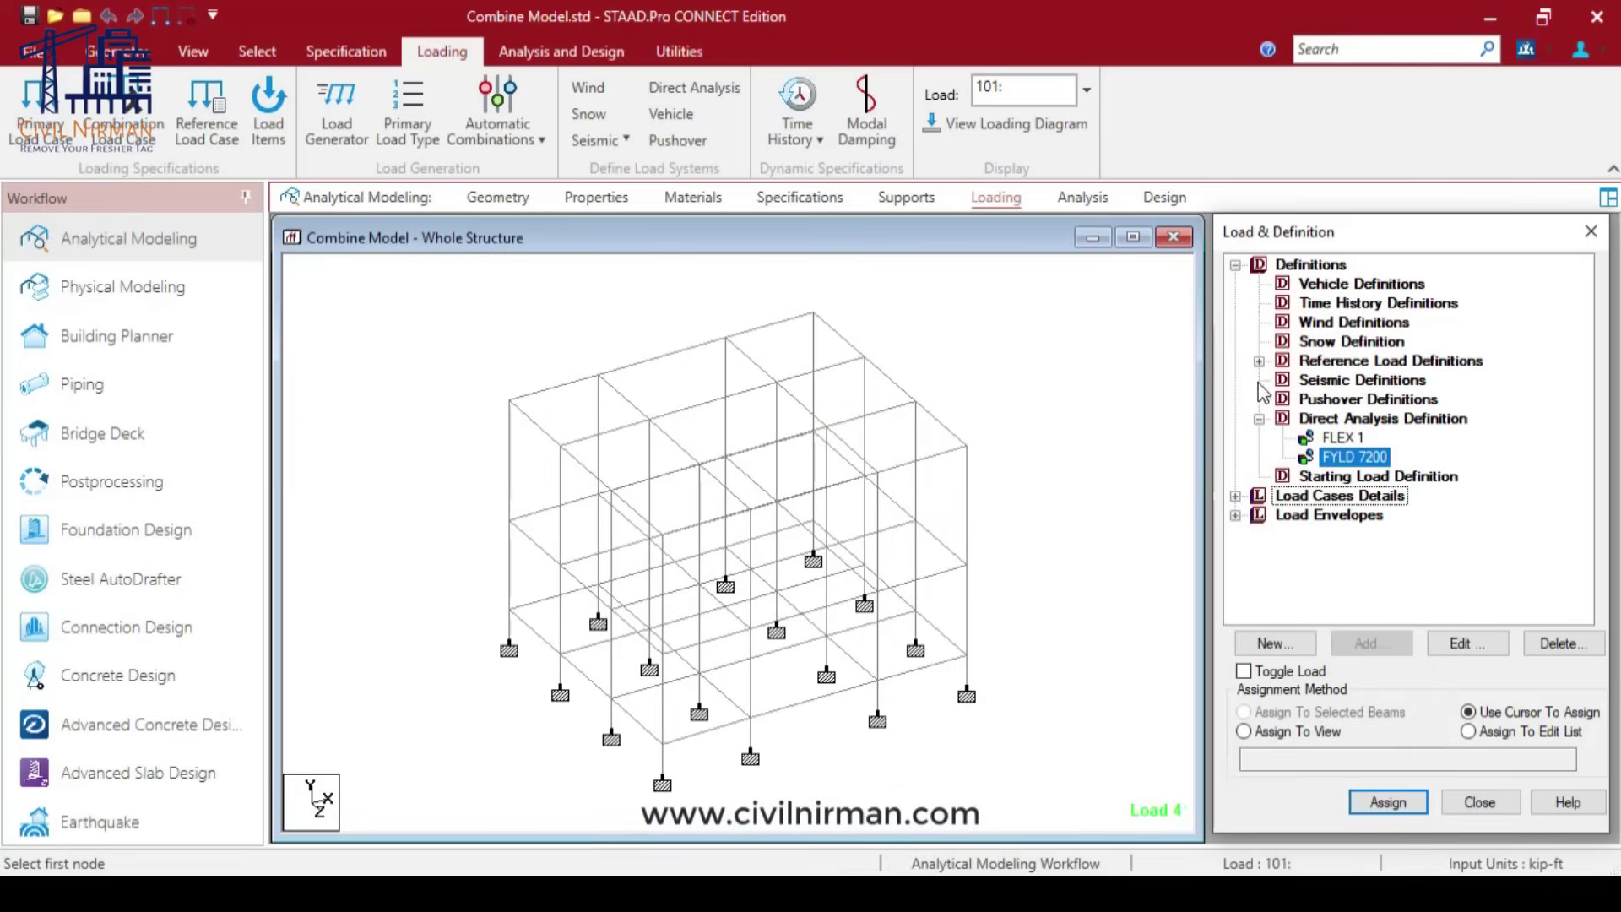
Step: Expand load case 101 and browse its Repeat, Reference and Notional Load add options without adding
left_click(1237, 497)
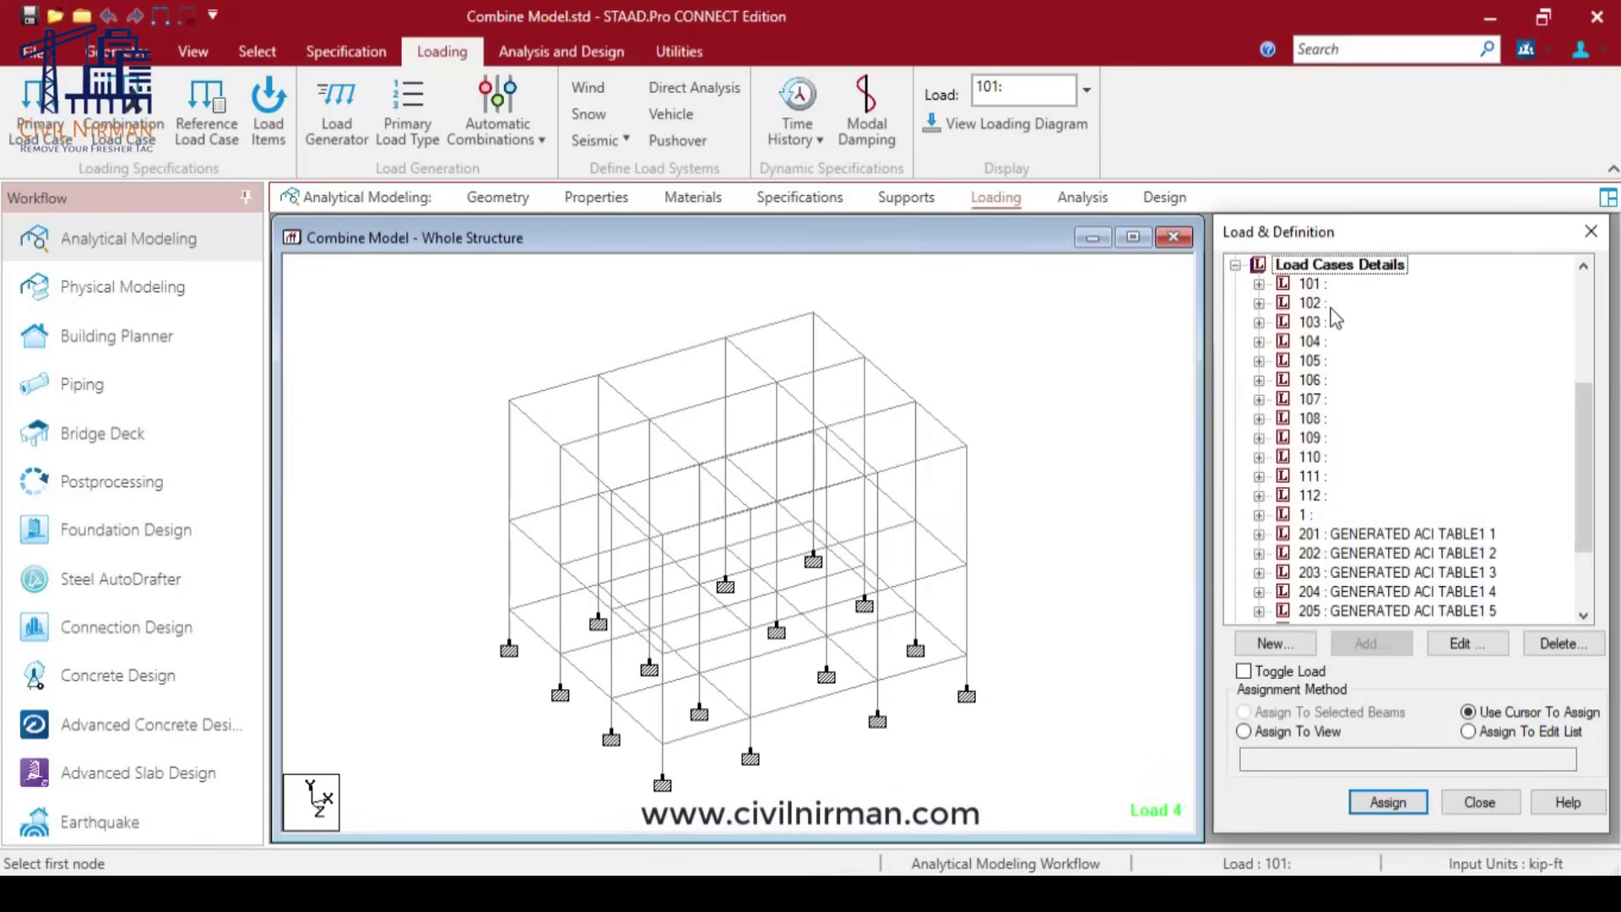
double_click(1275, 287)
left_click(1305, 284)
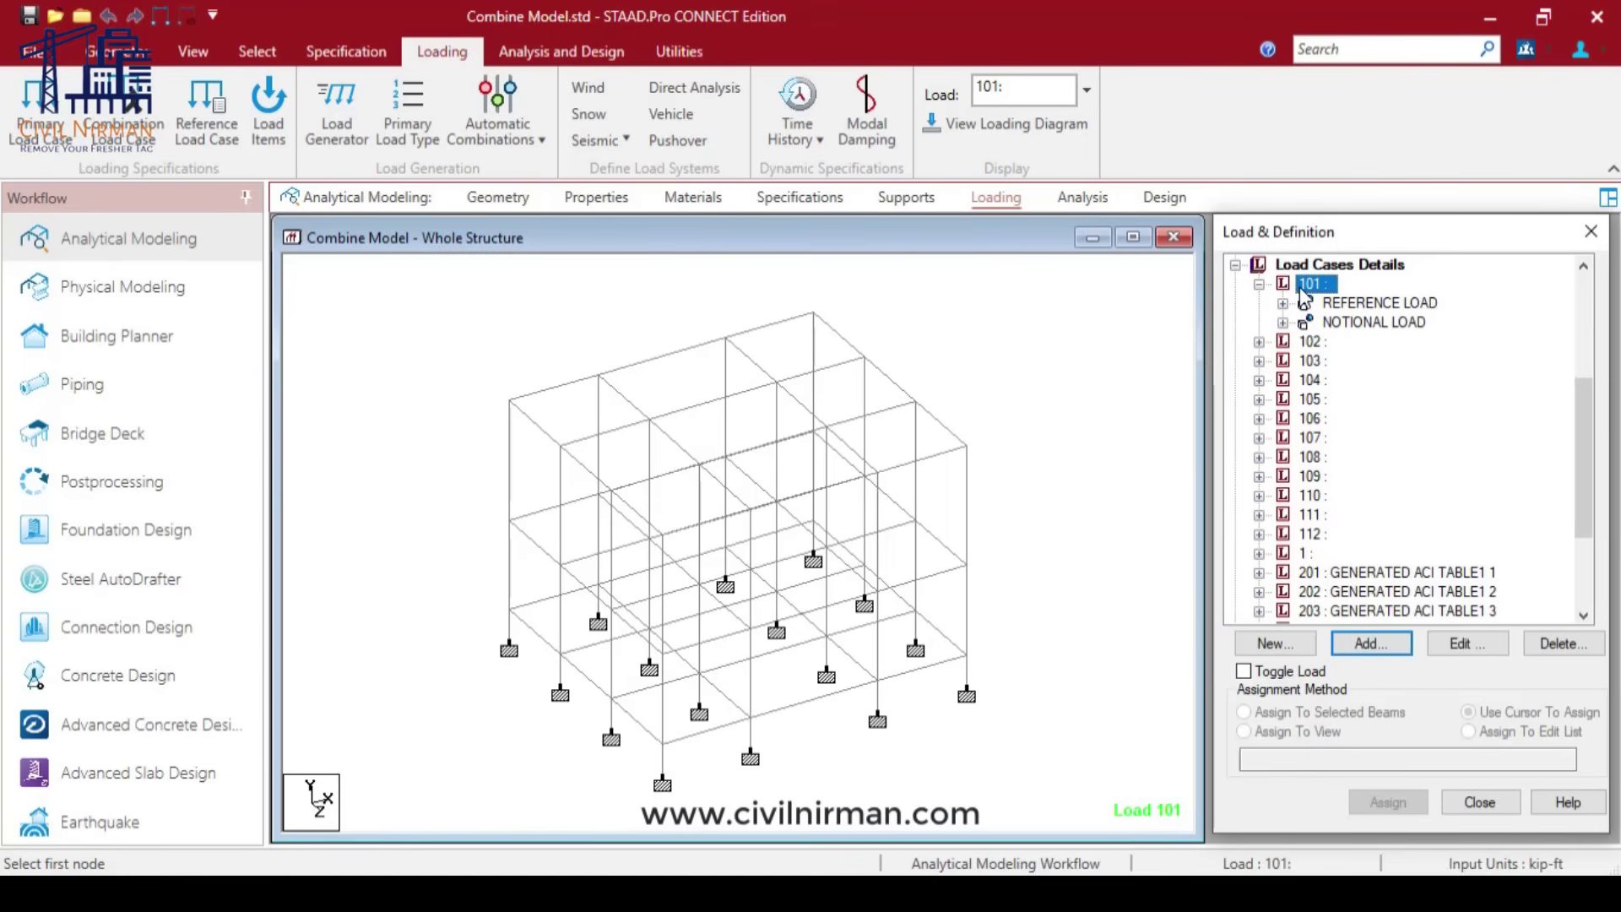
left_click(1372, 643)
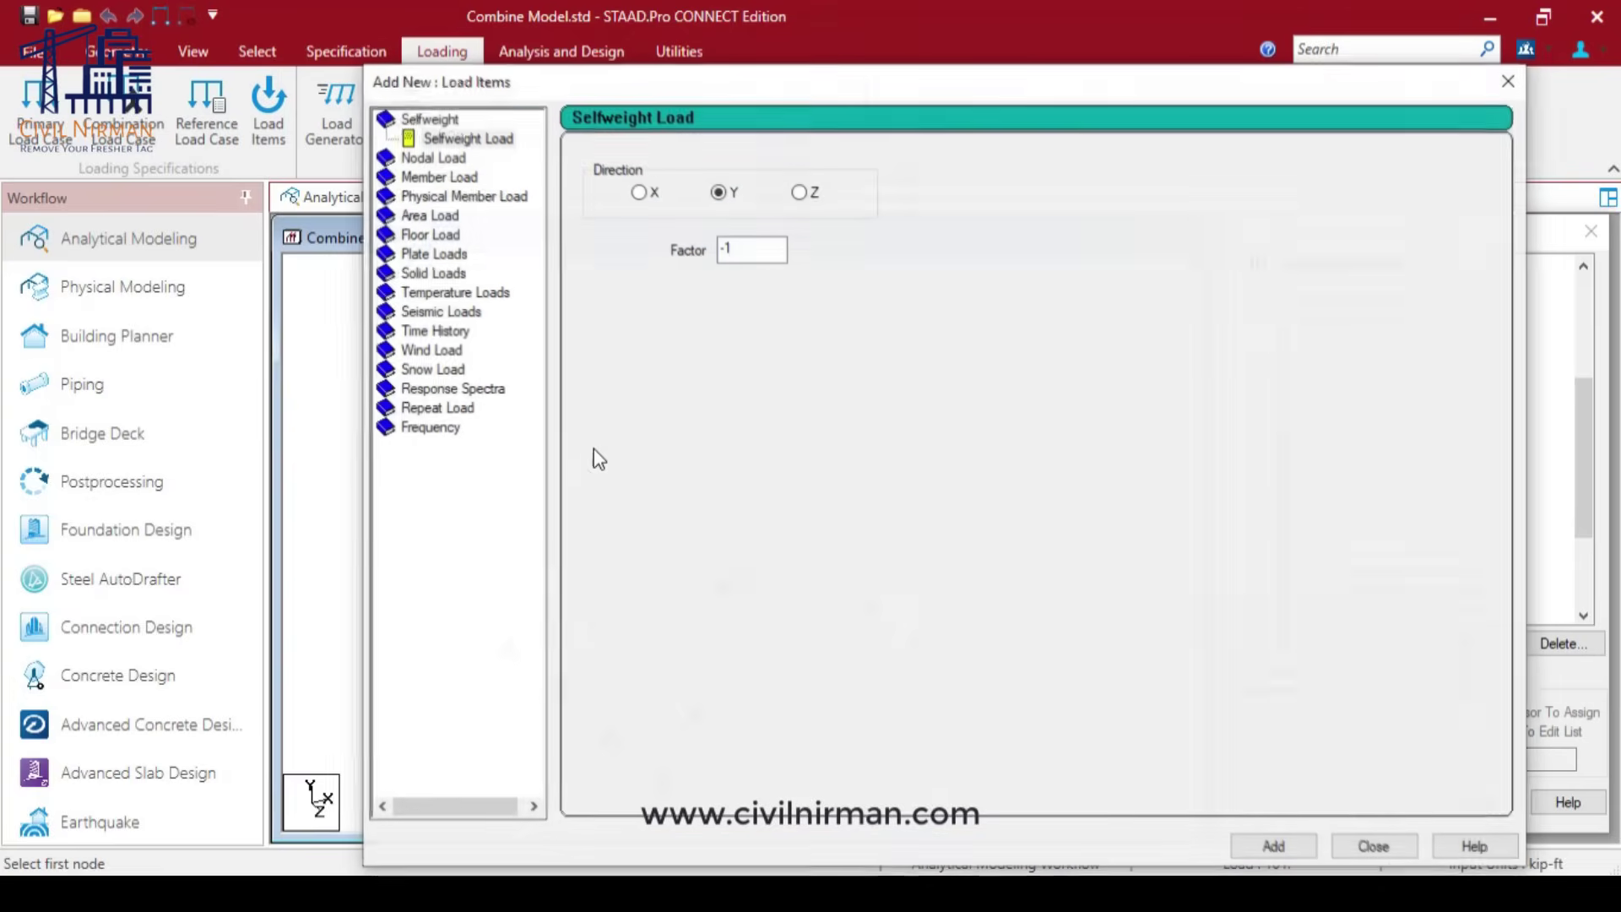
left_click(447, 408)
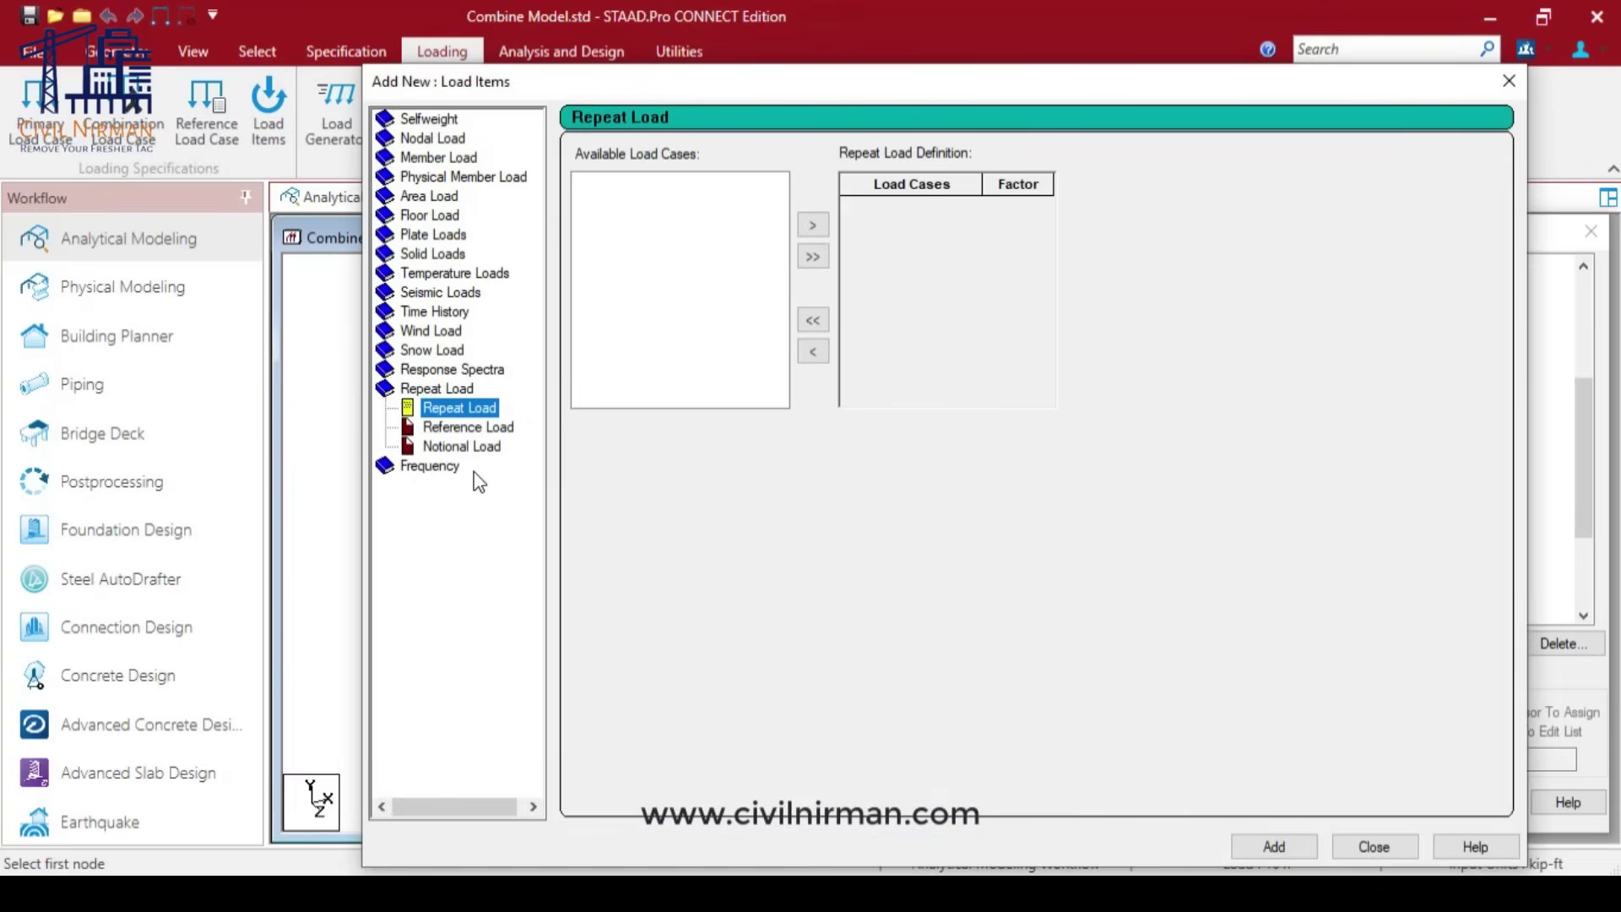
left_click(477, 429)
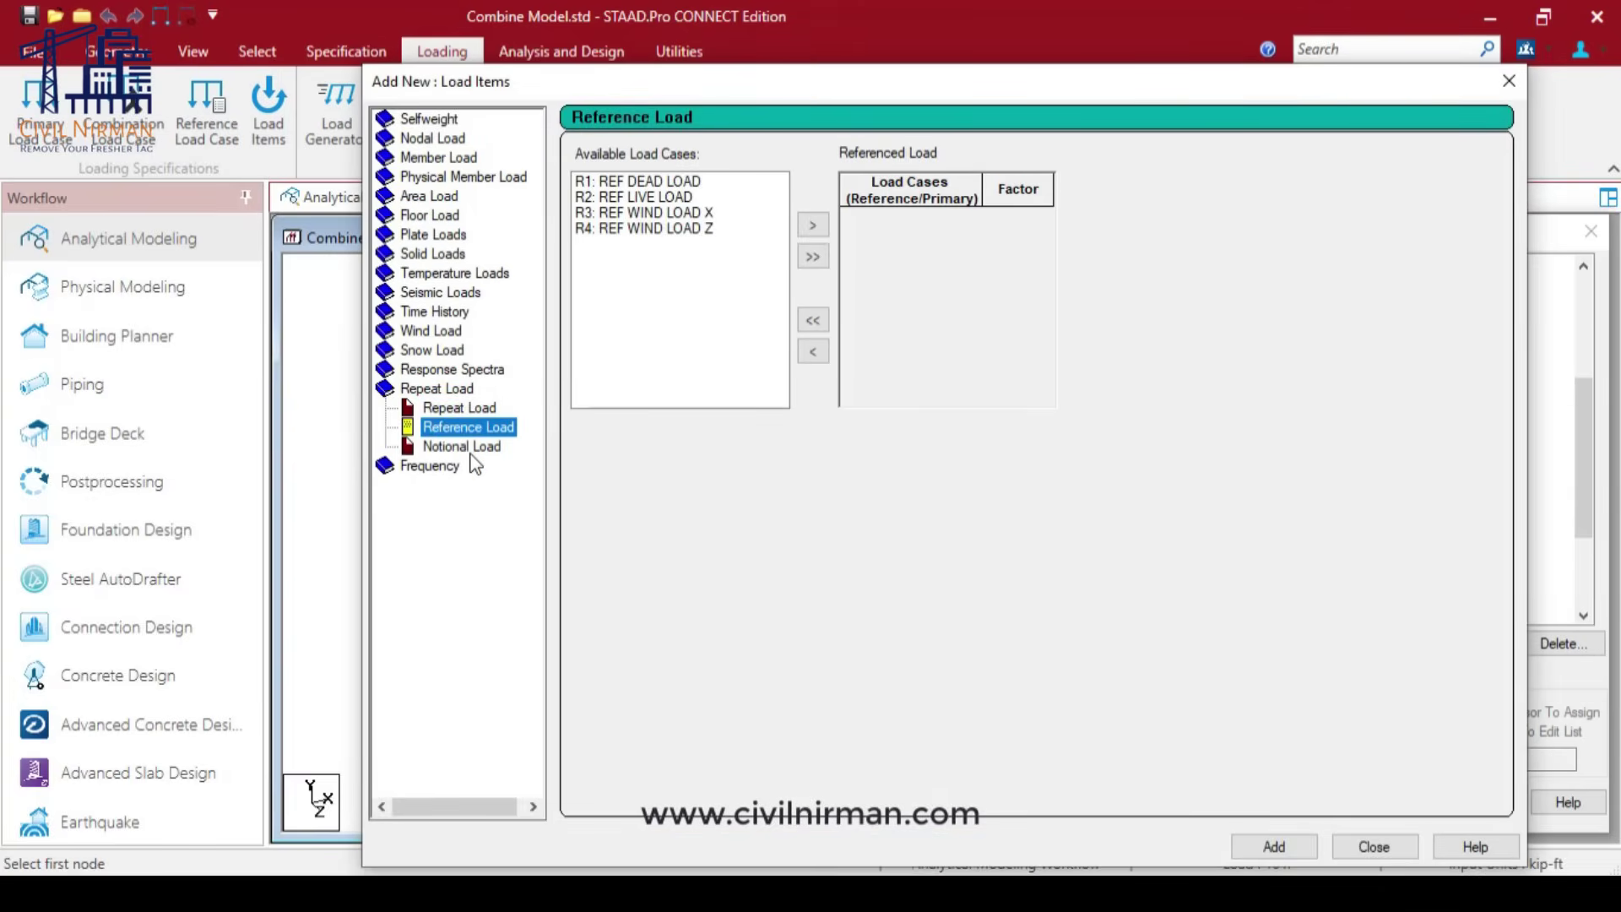
left_click(463, 447)
left_click(479, 427)
left_click(1507, 82)
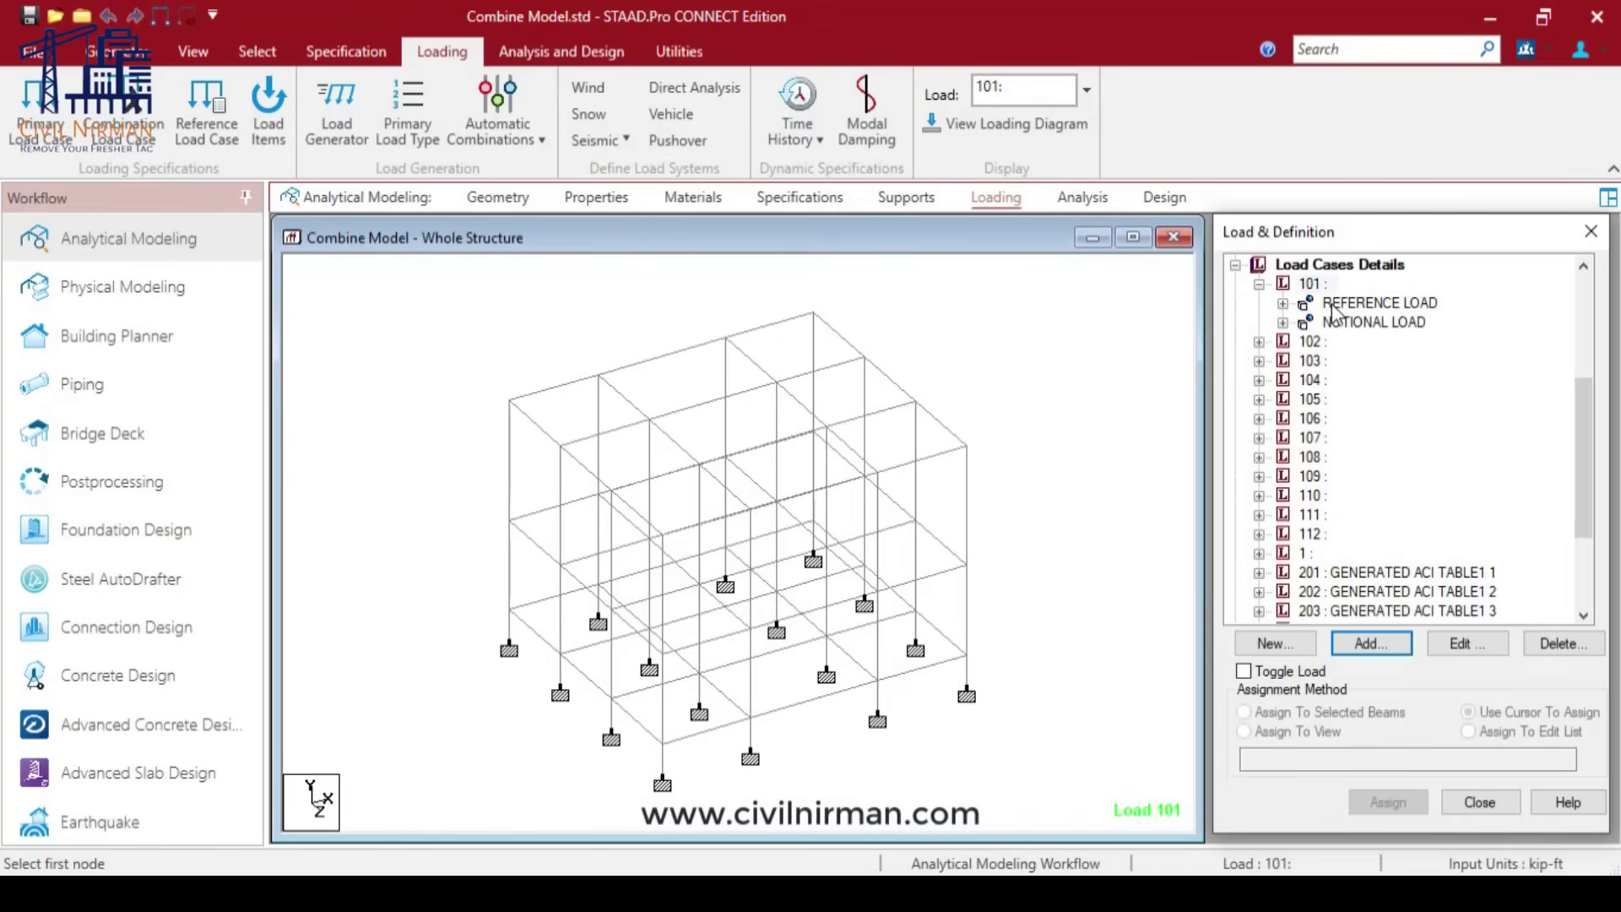
Step: Inspect case 101's reference load and notional load items in their edit dialogs
double_click(1357, 306)
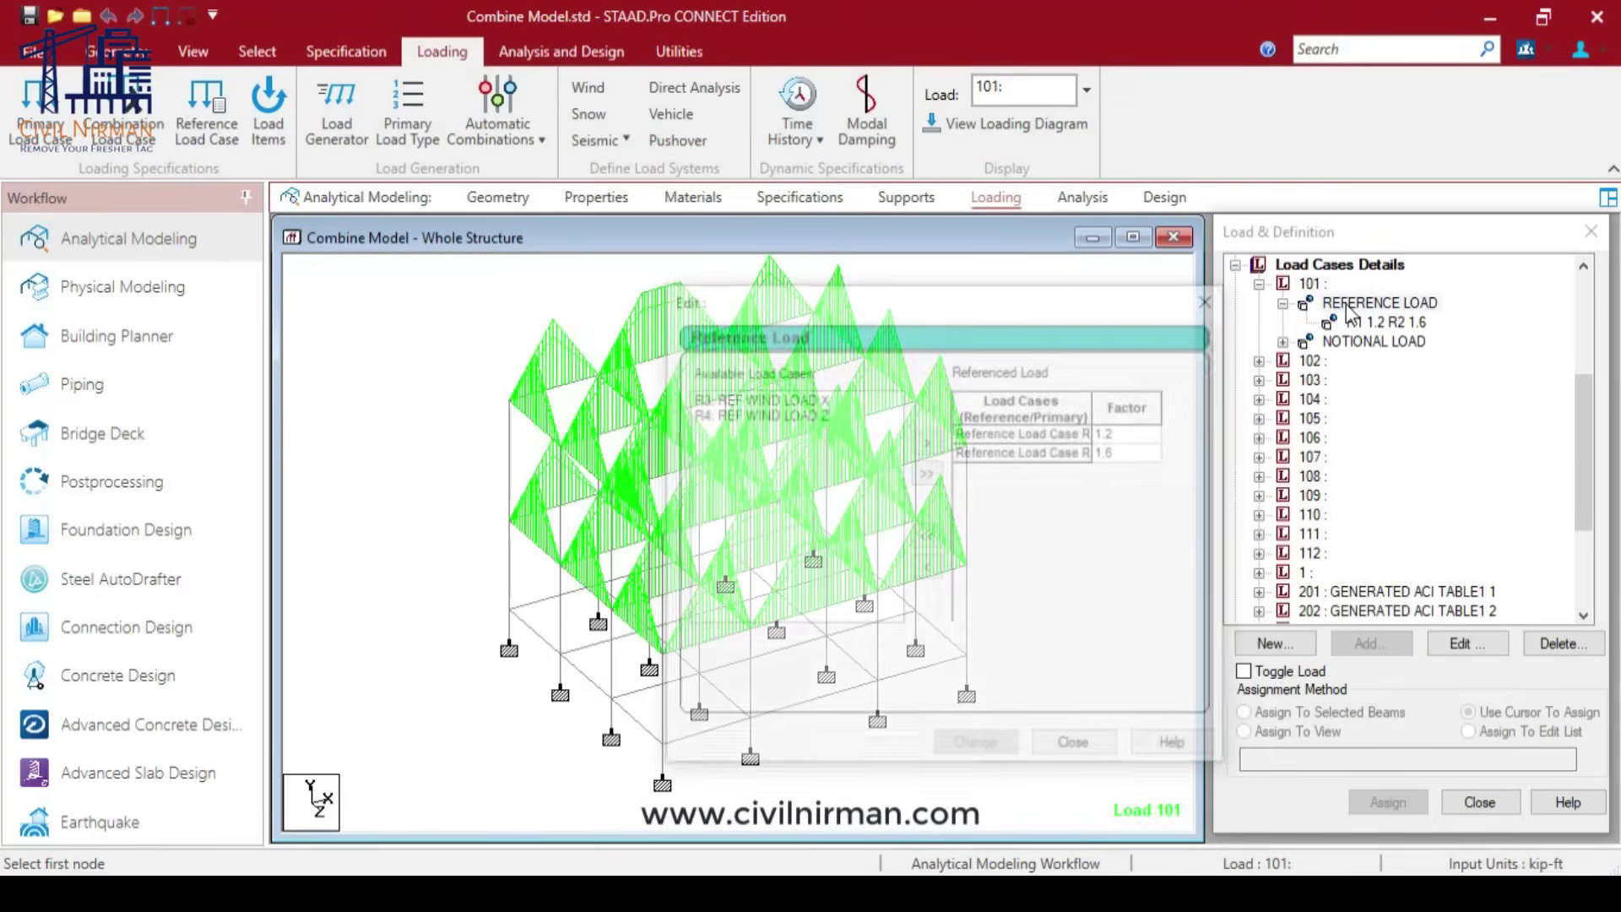
left_click_drag(912, 323, 813, 313)
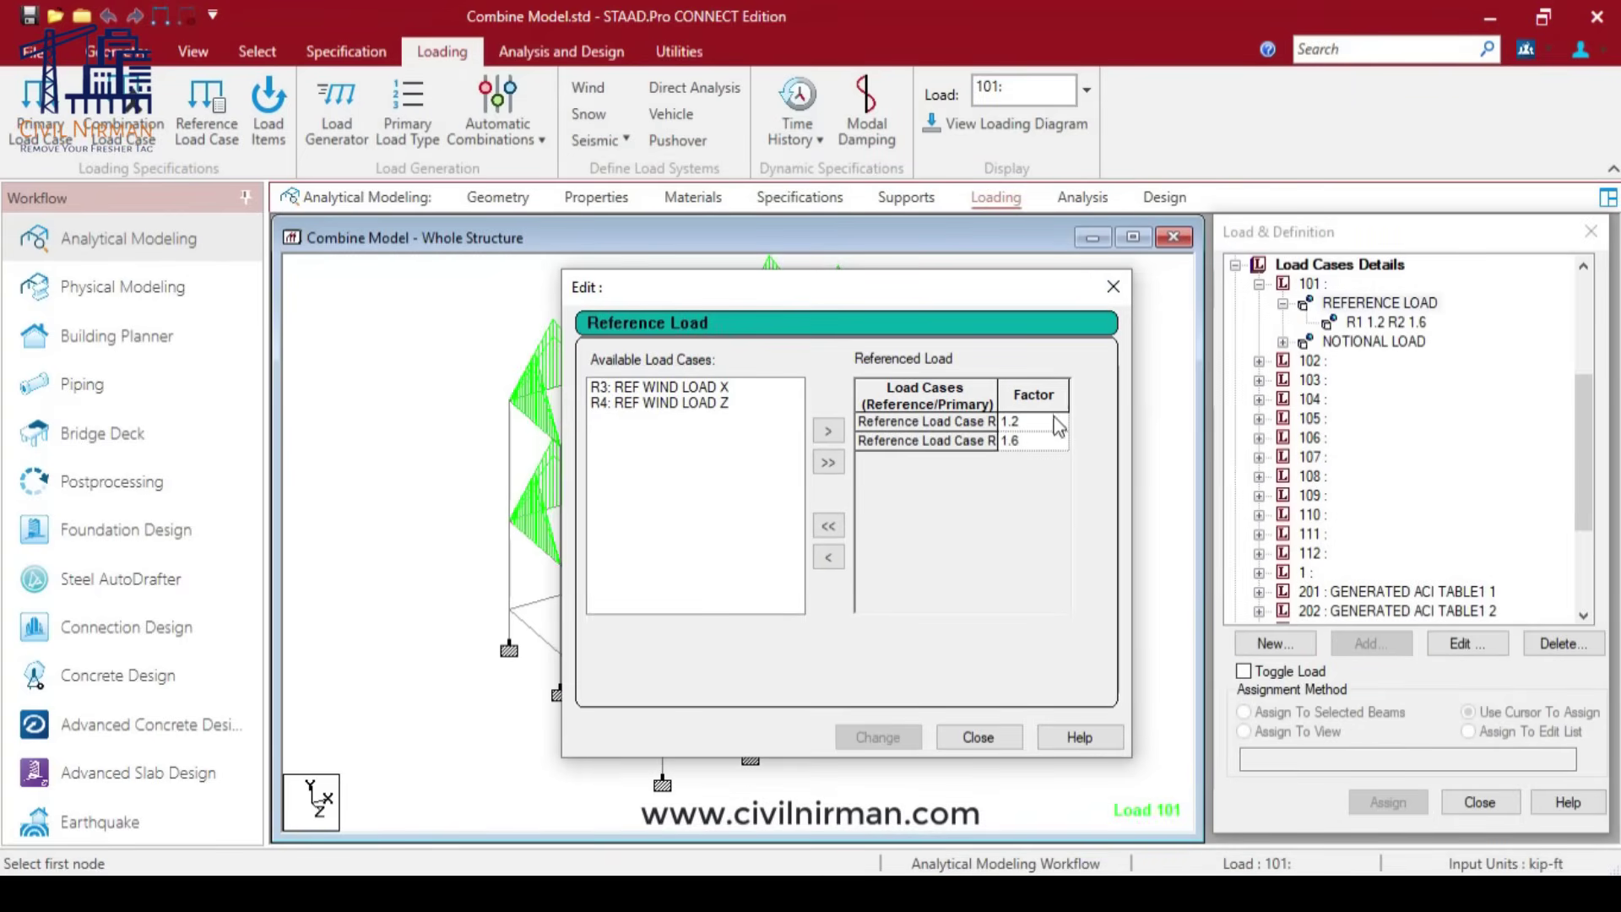
left_click(978, 737)
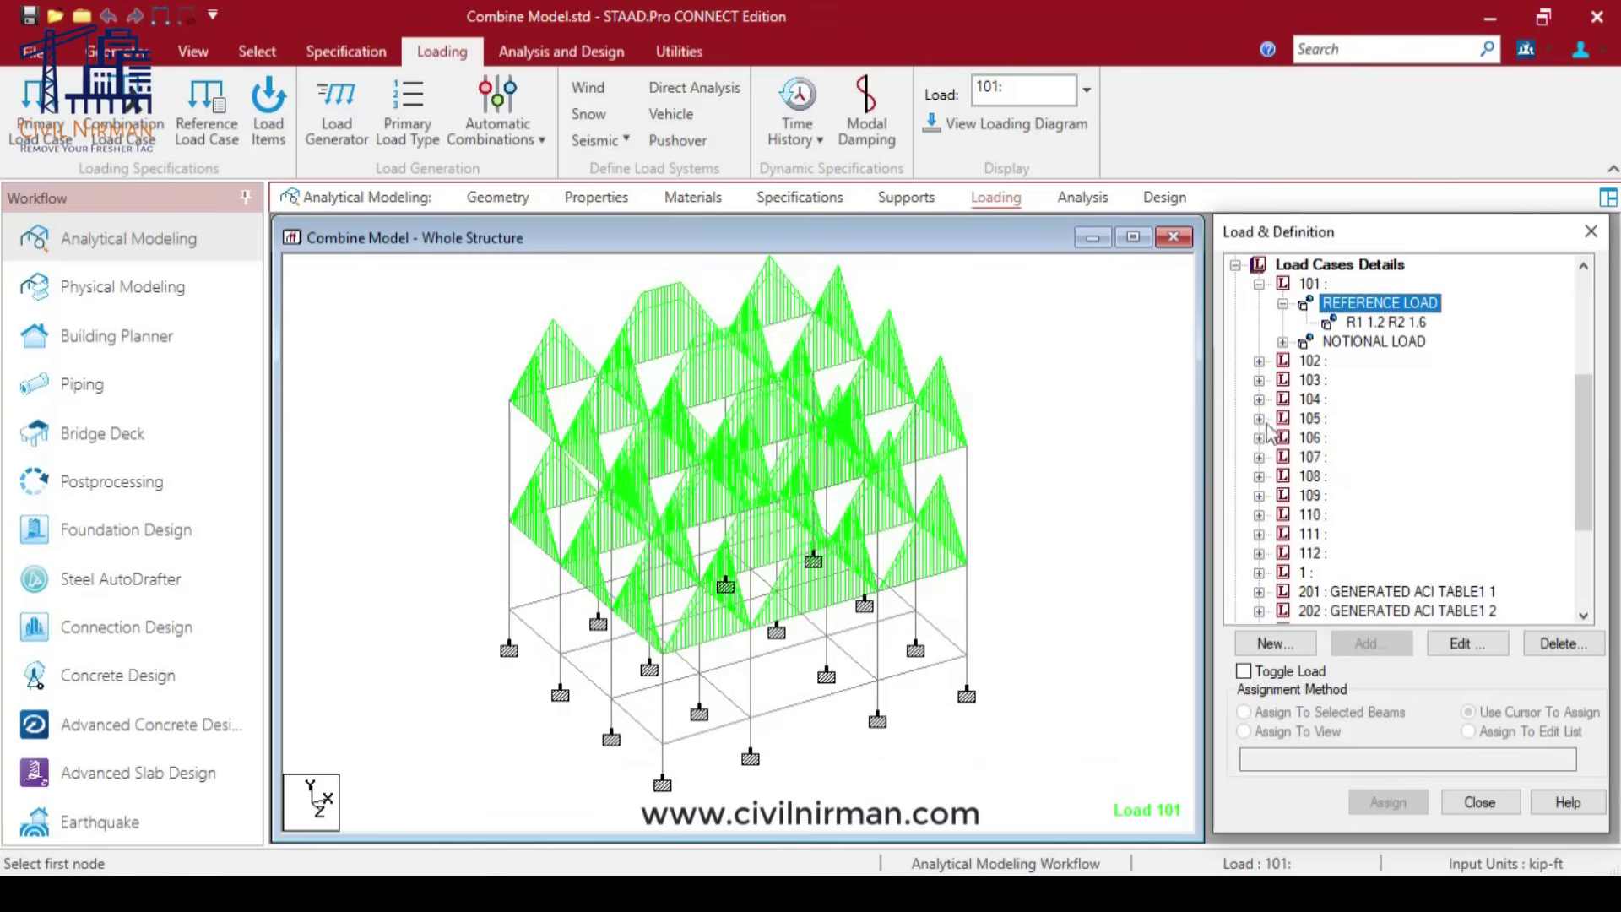
double_click(1354, 343)
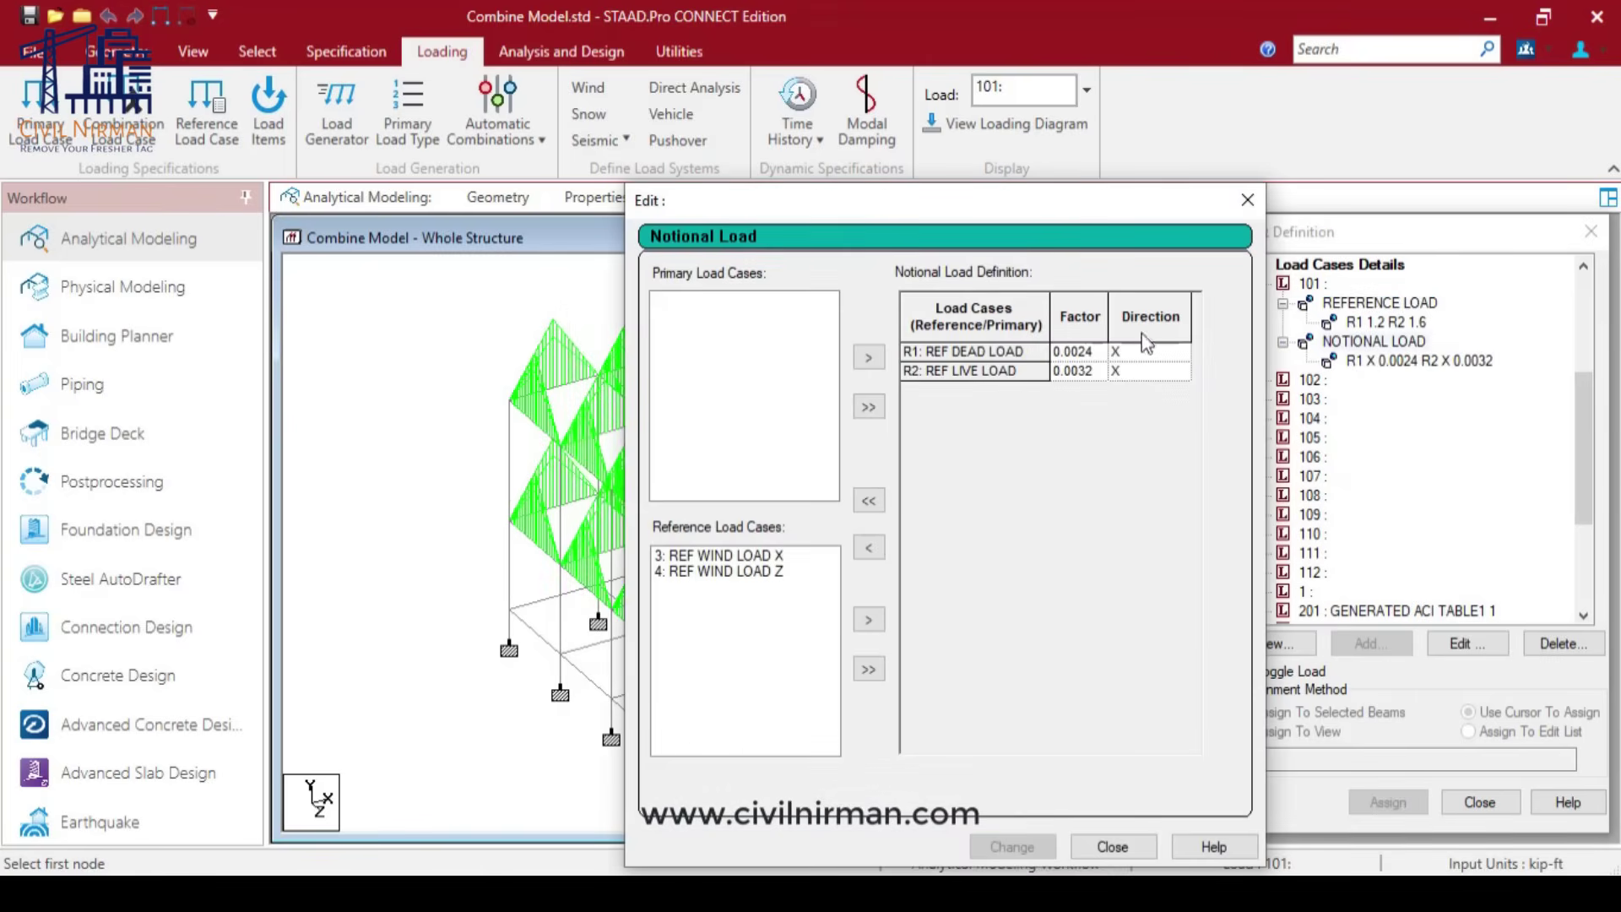
left_click(1247, 200)
left_click(1283, 303)
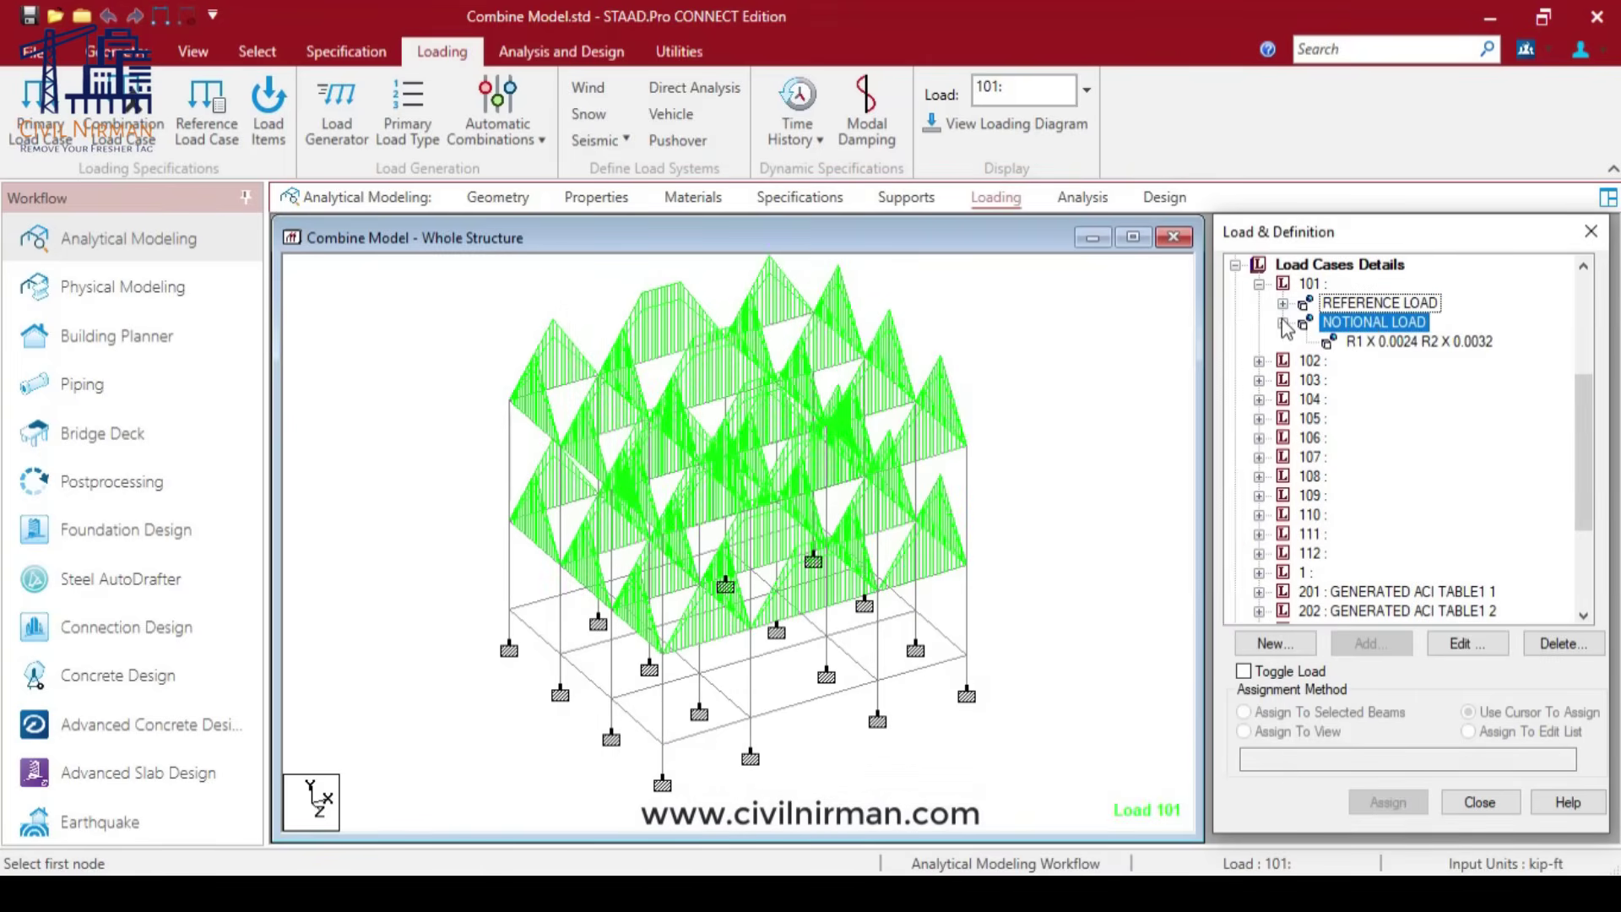
left_click(1283, 322)
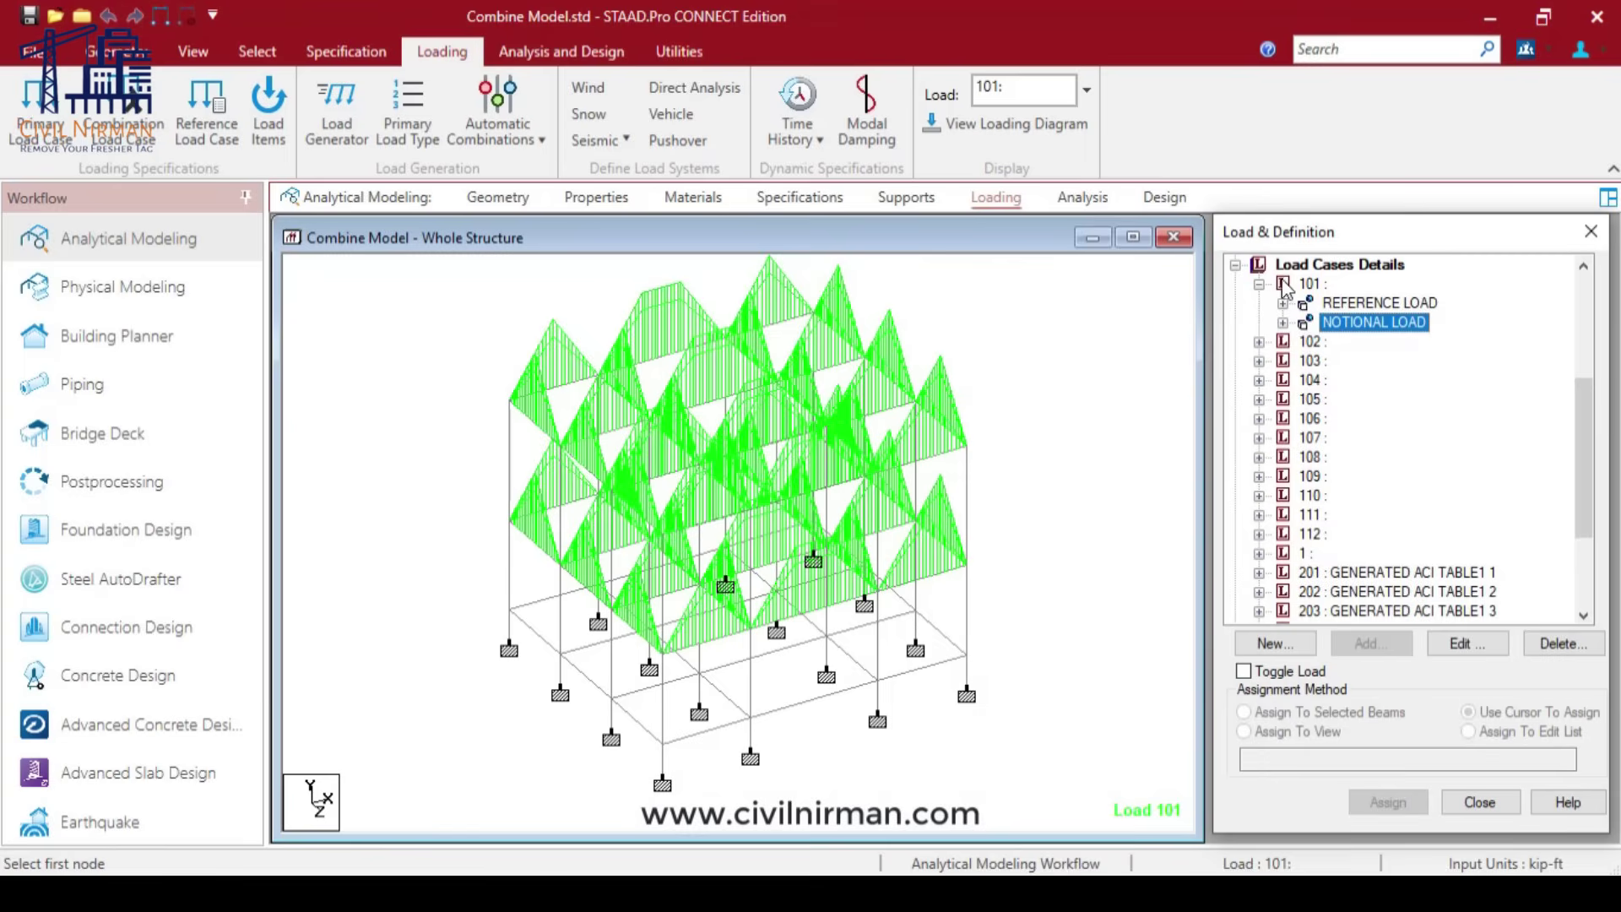
Step: Expand load cases 102 through 106 to reveal their reference and notional loads
left_click(1259, 341)
left_click(1259, 399)
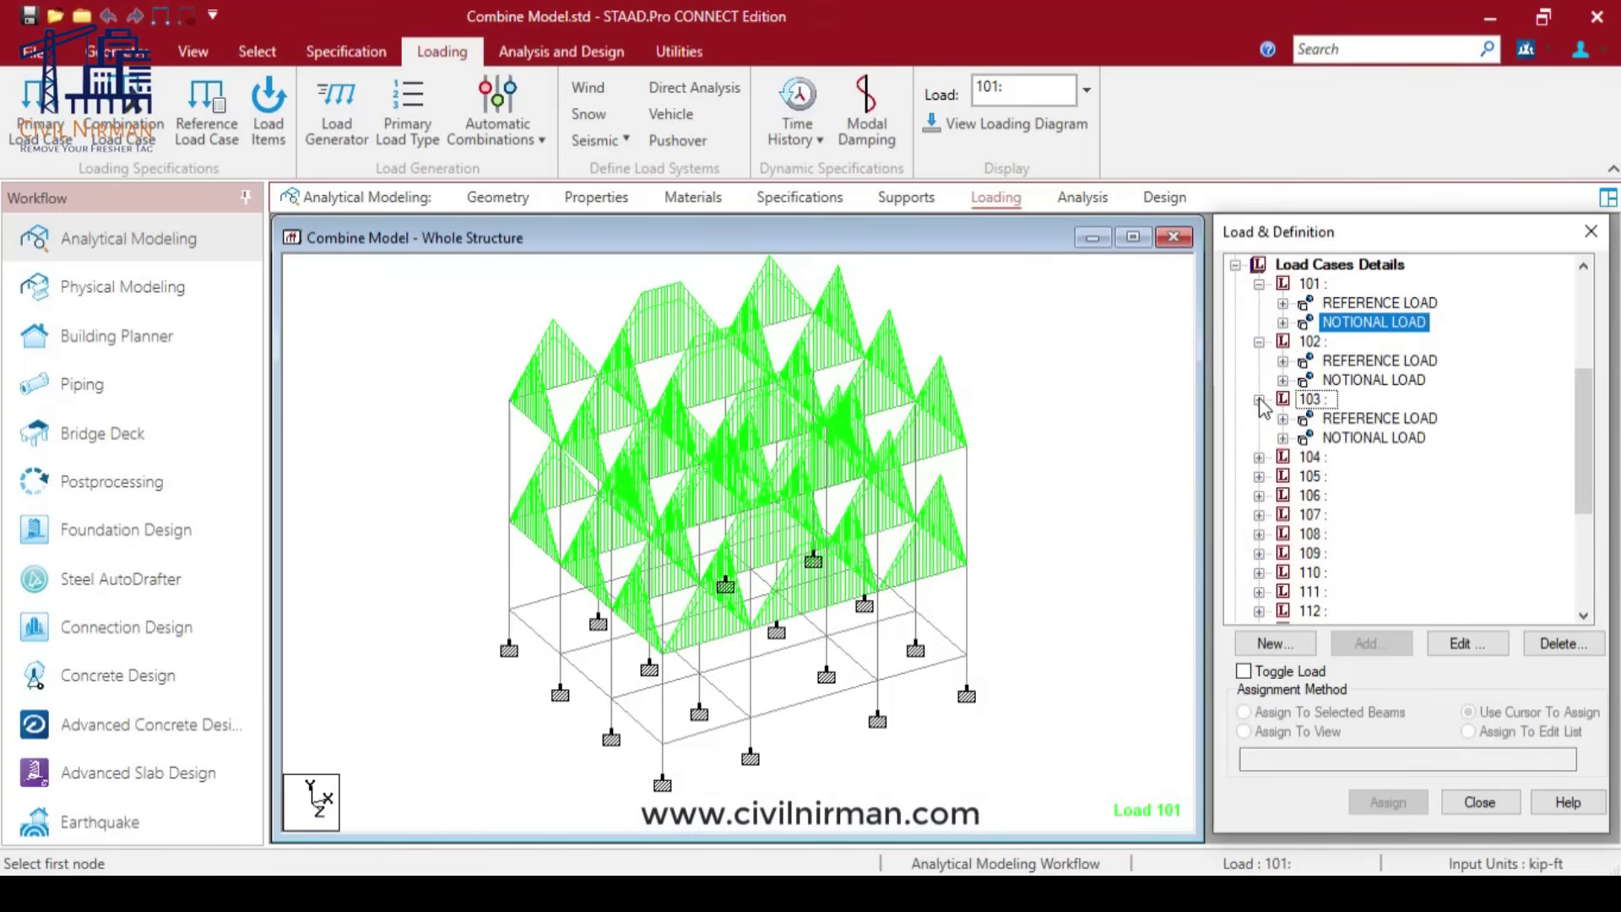
left_click(1259, 457)
left_click(1259, 514)
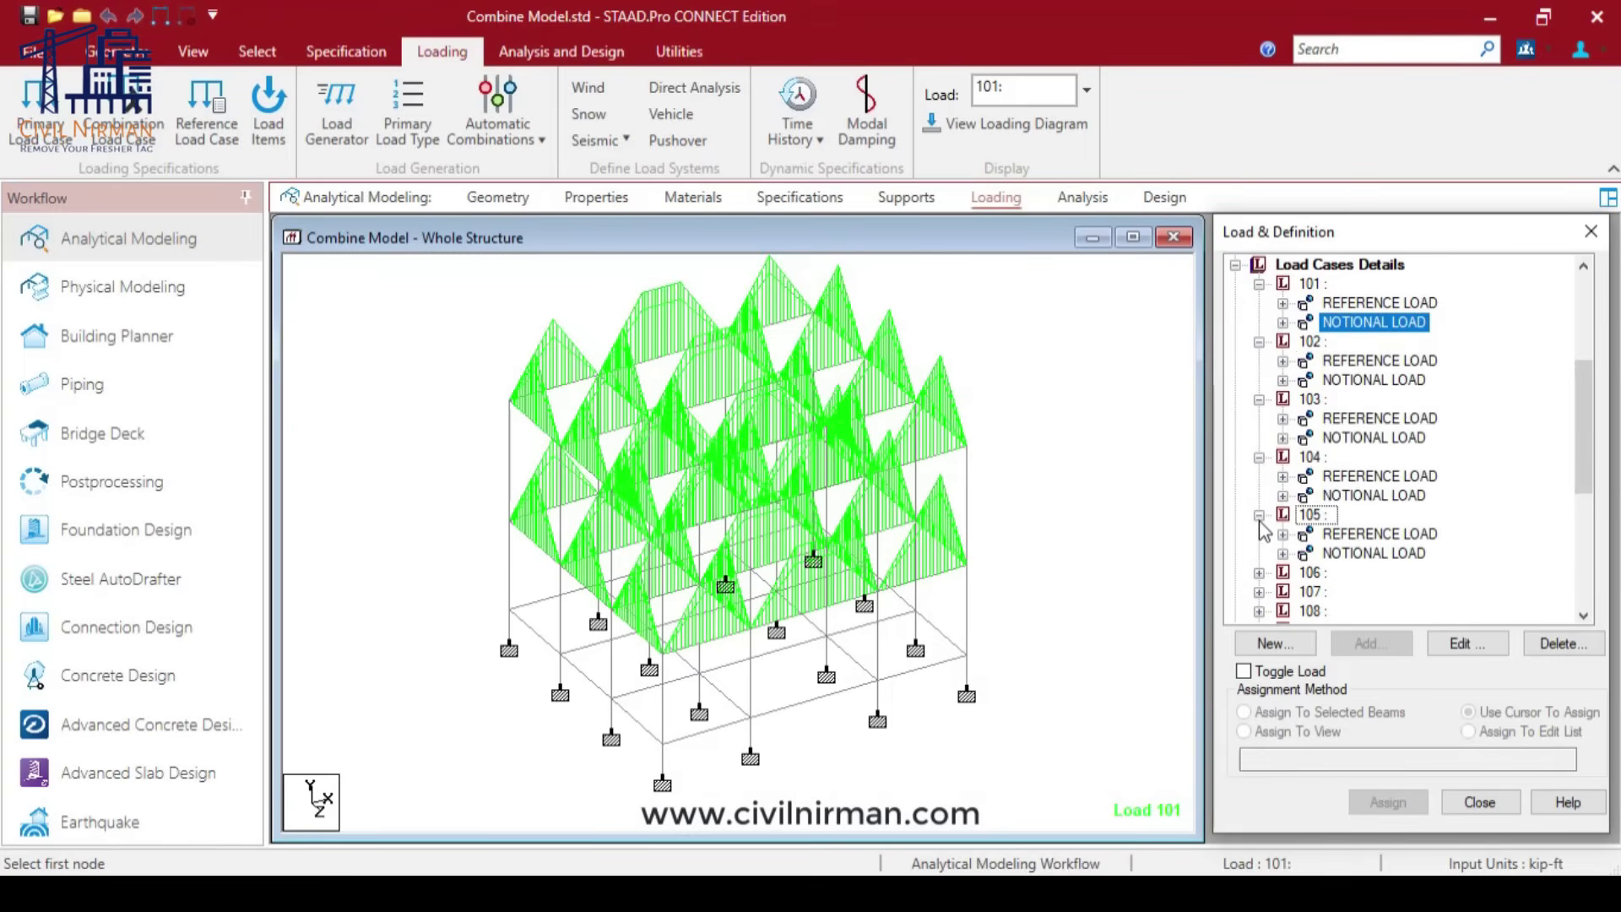
left_click(1259, 573)
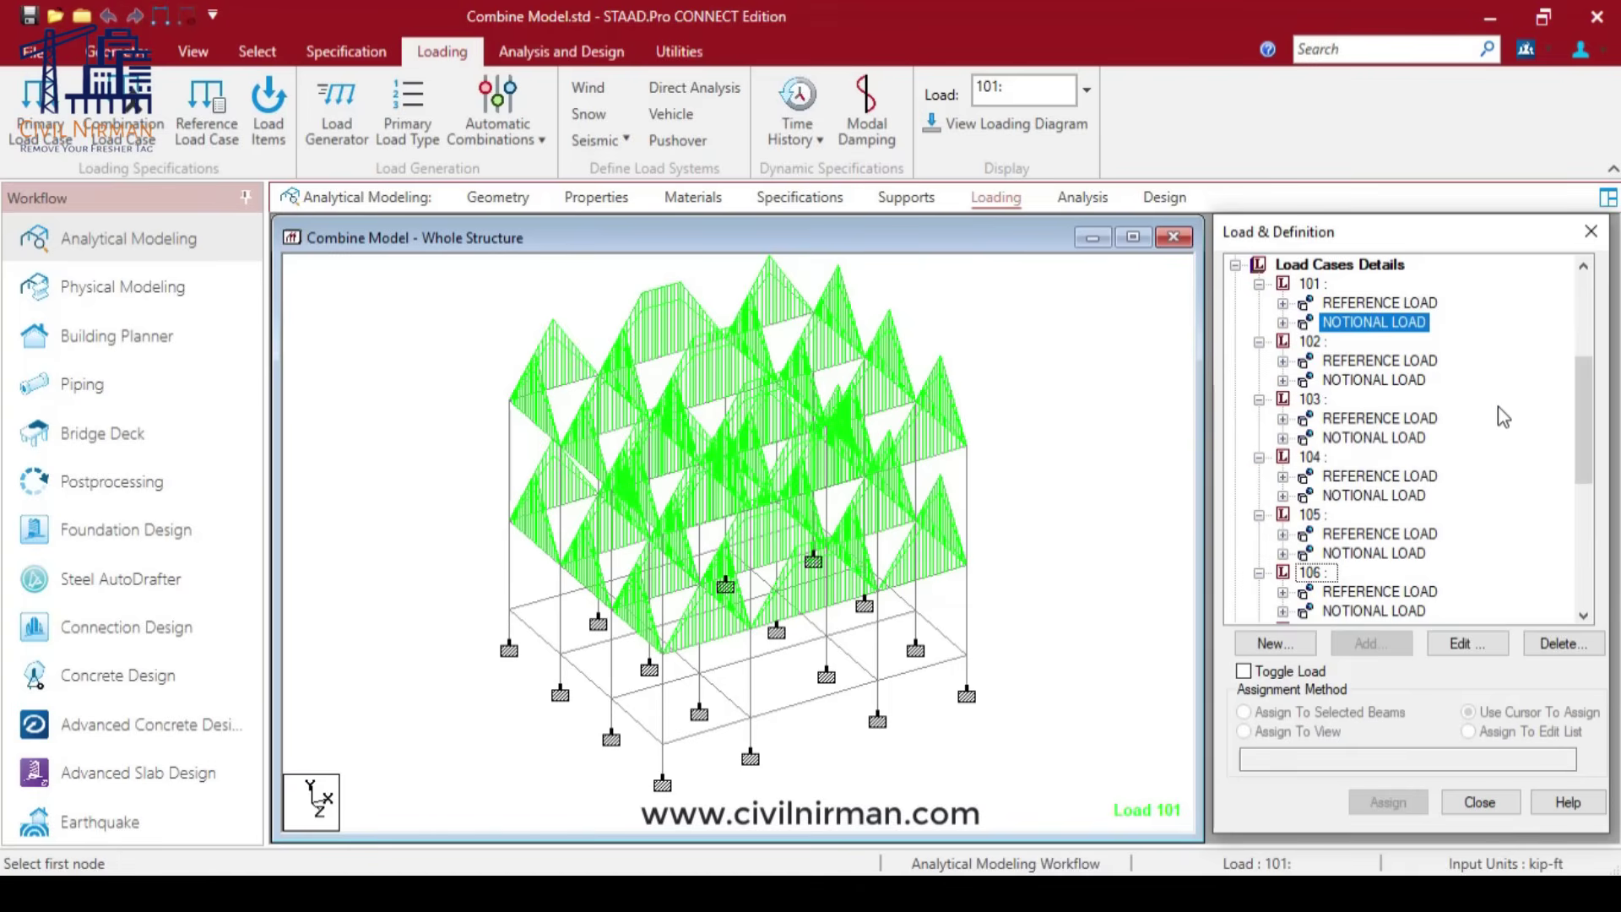
scroll(1554, 354, "up", 3)
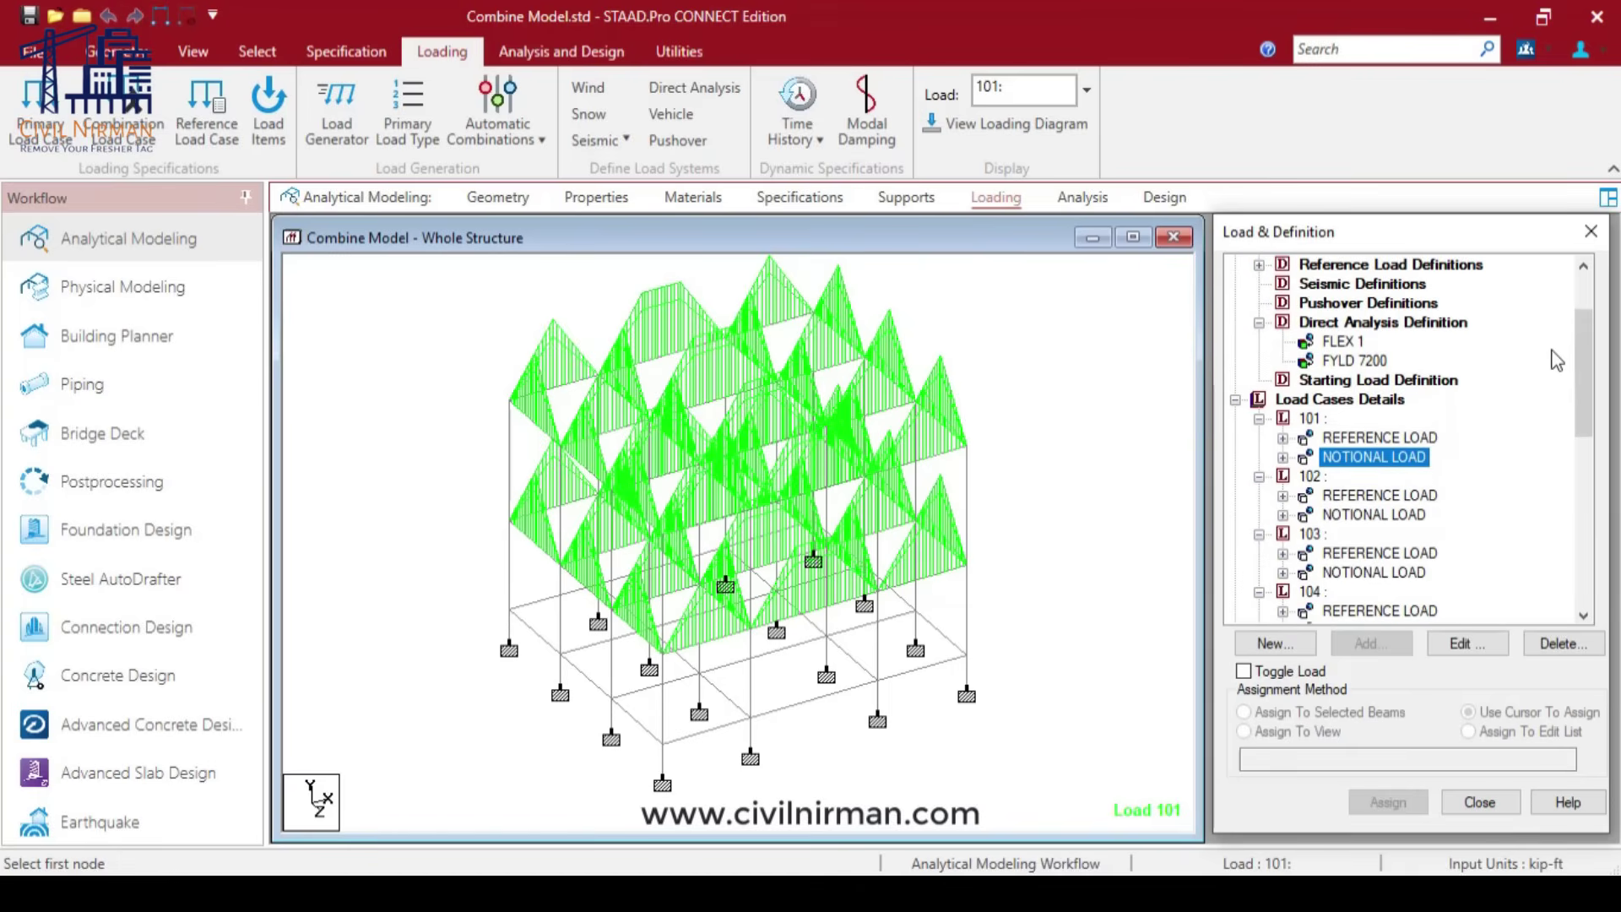
Step: Review case 101's reference load rows R1 and R2, widening the load case column to read them
scroll(1558, 406, "up", 2)
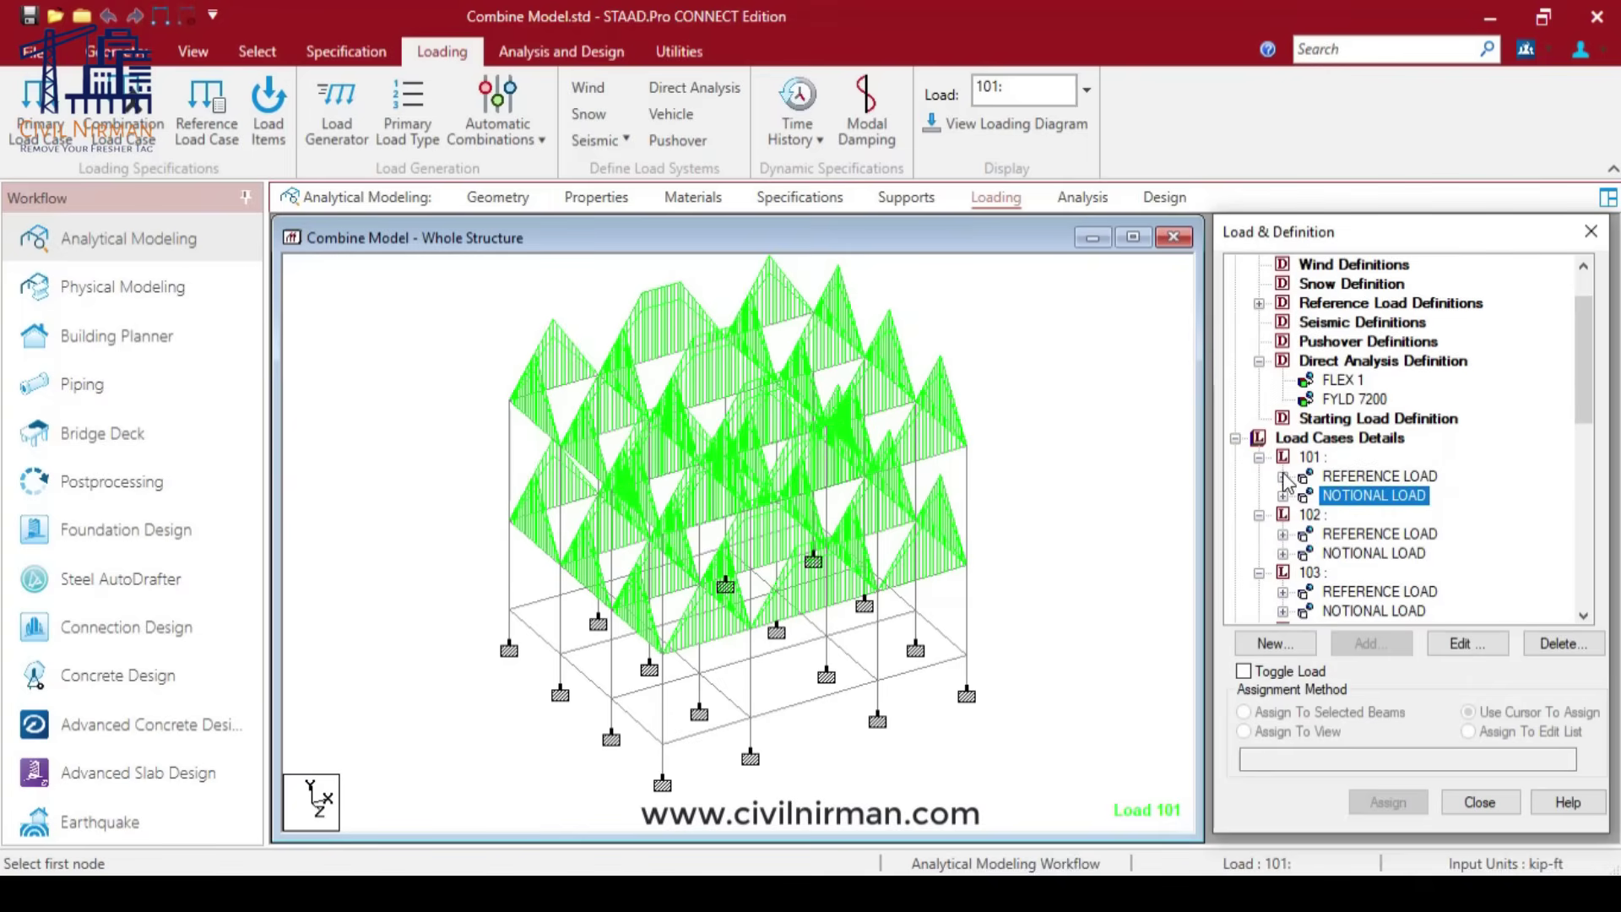
left_click(1284, 476)
double_click(1376, 477)
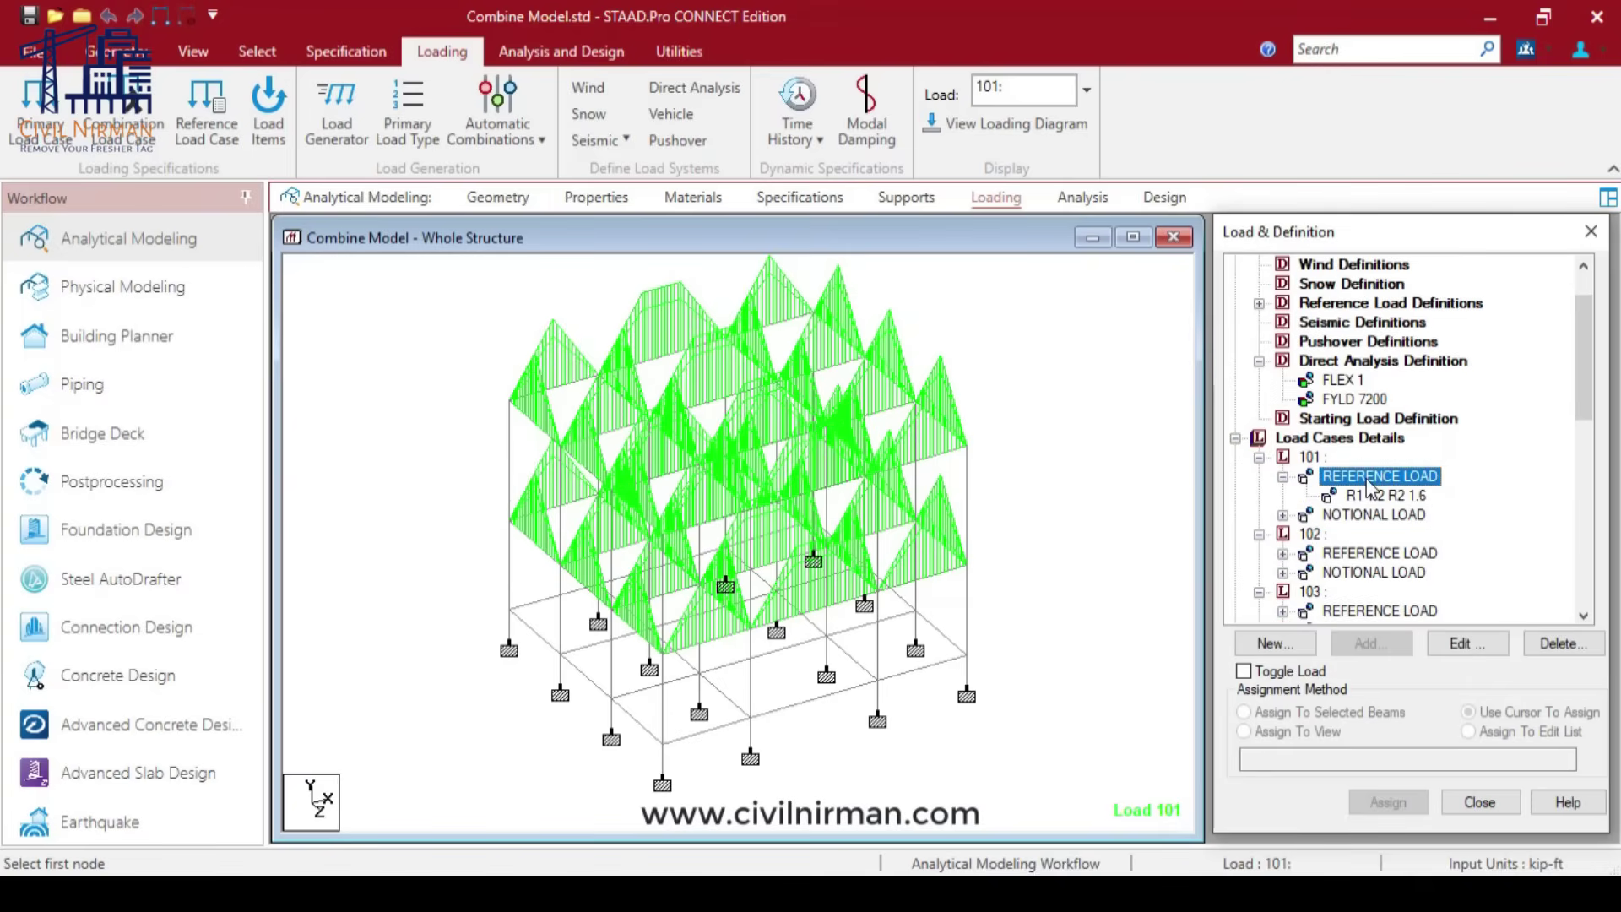
left_click(1016, 434)
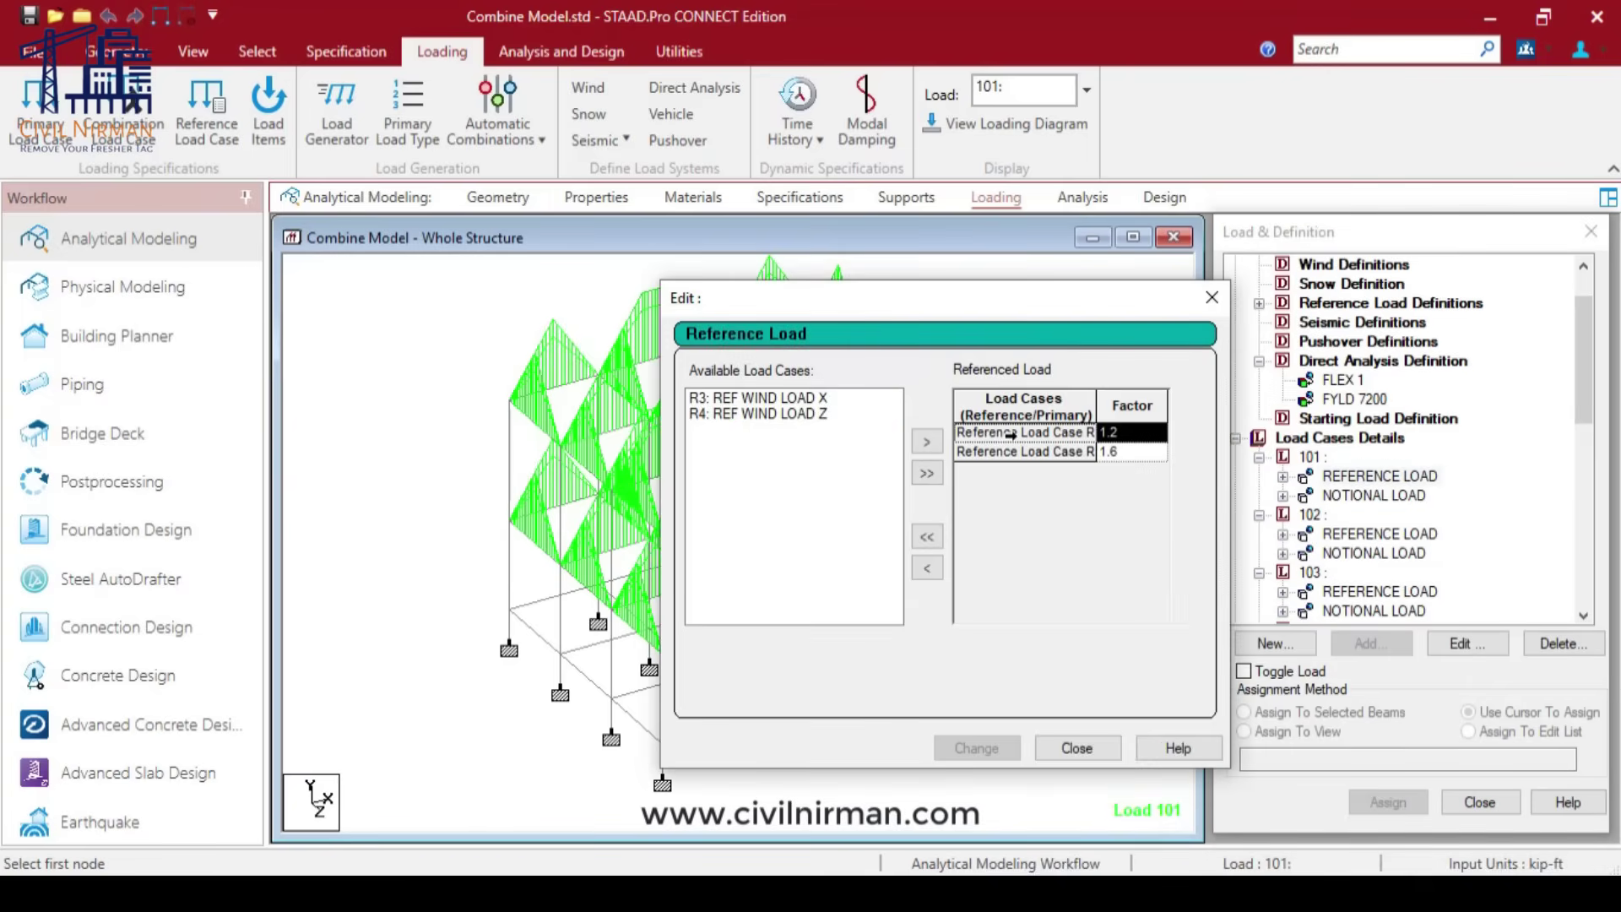
left_click_drag(1098, 405, 1157, 406)
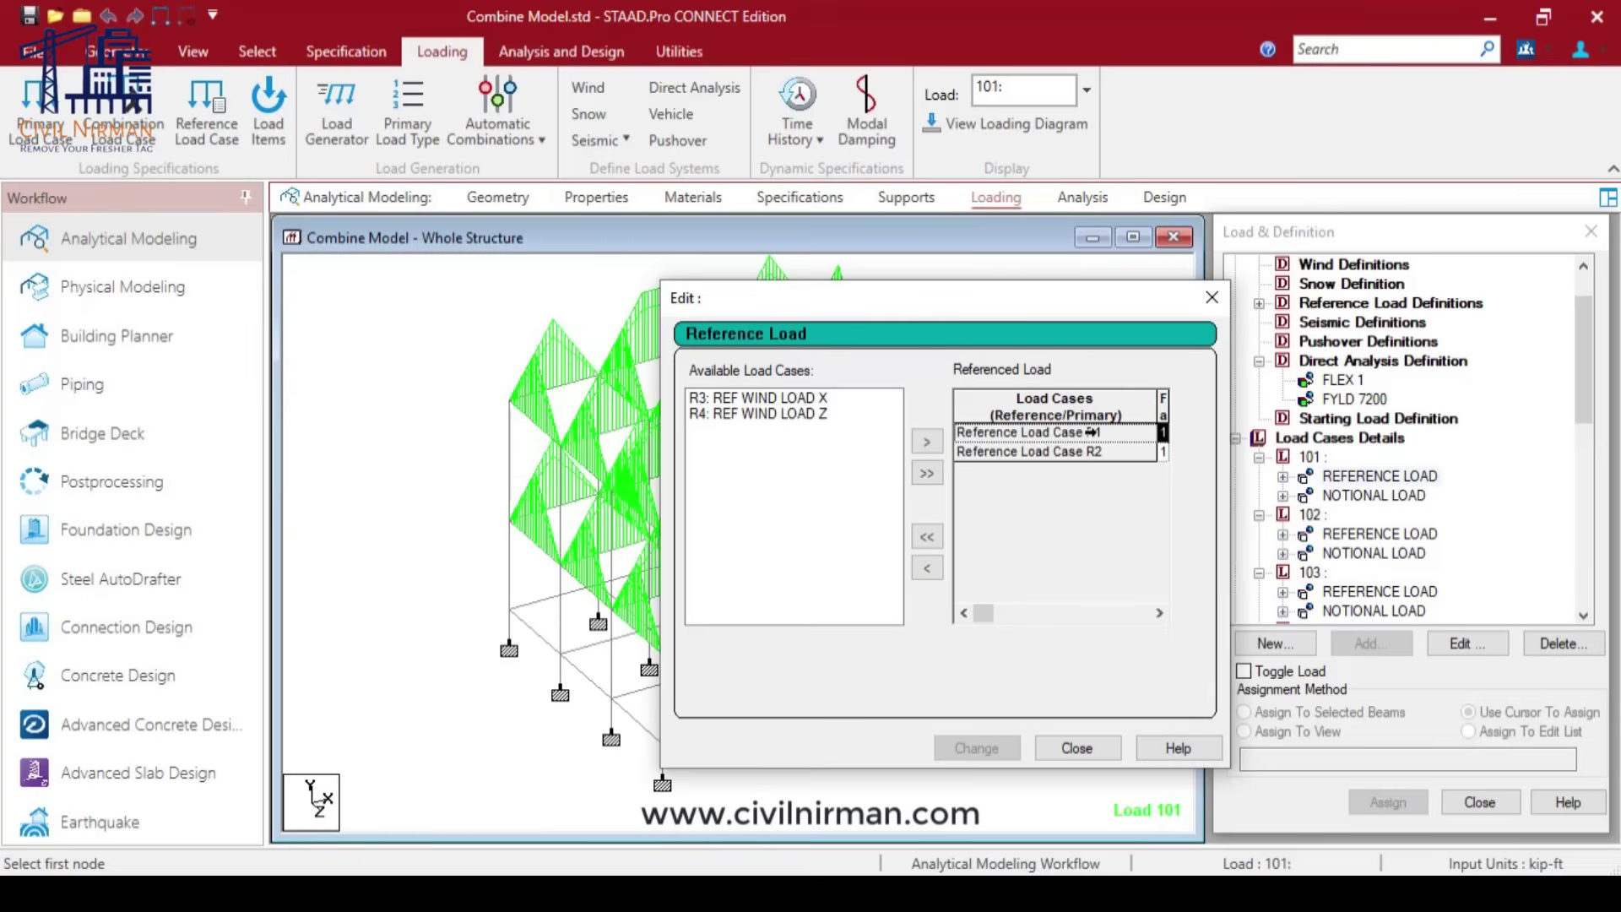
left_click(1098, 453)
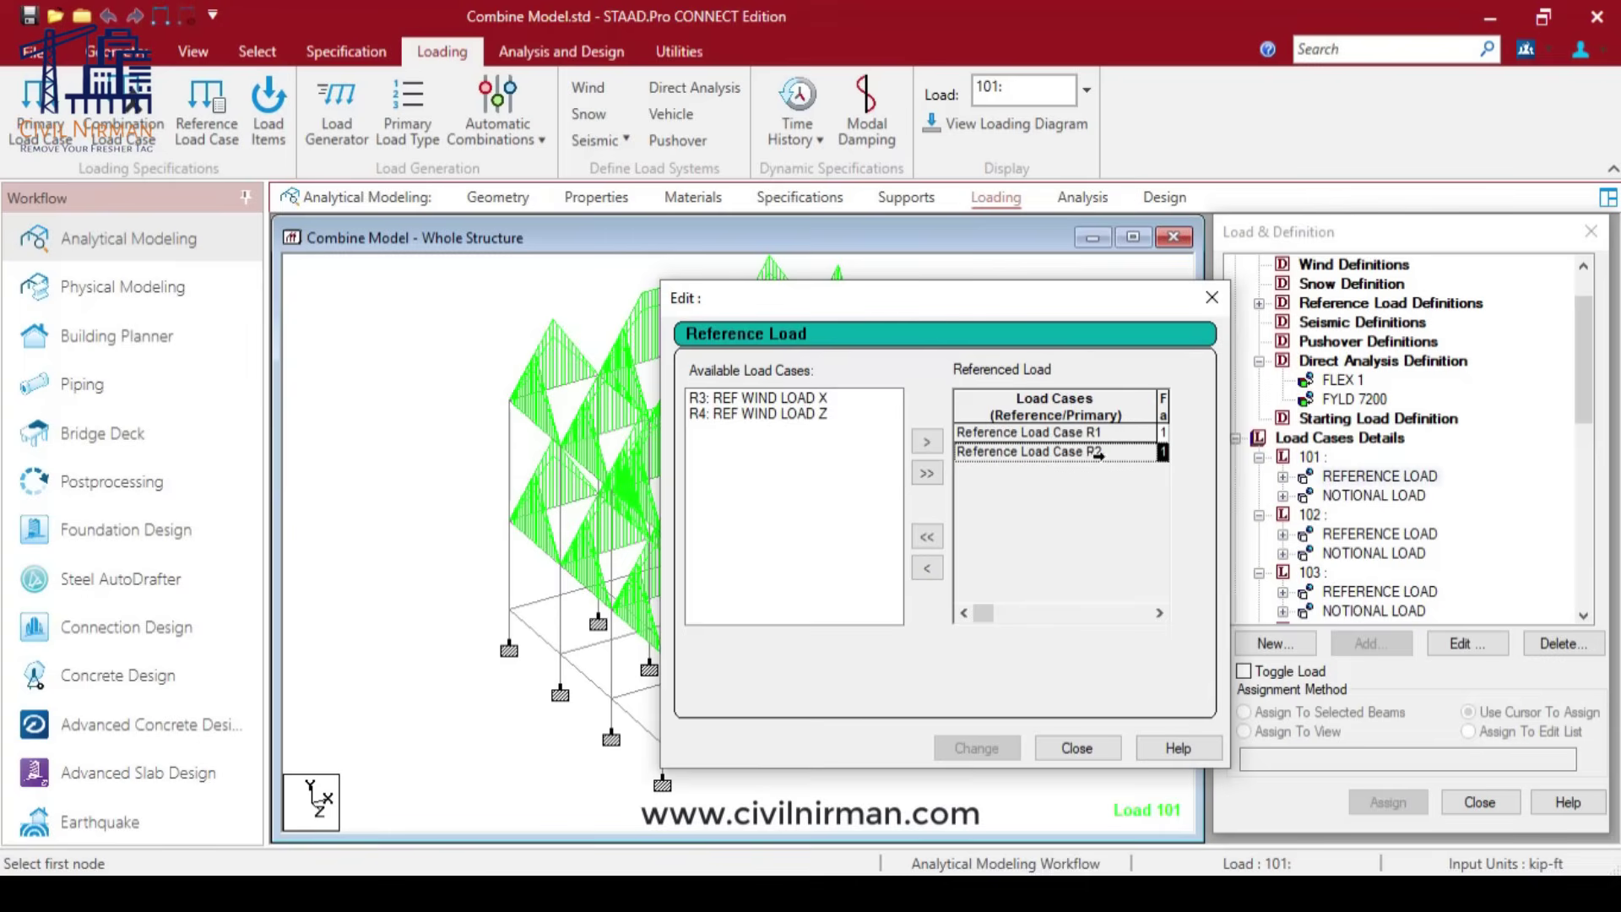
left_click(1212, 298)
Step: Display reference loads R1 REF DEAD LOAD and R2 REF LIVE LOAD, ending on R1
left_click(1259, 361)
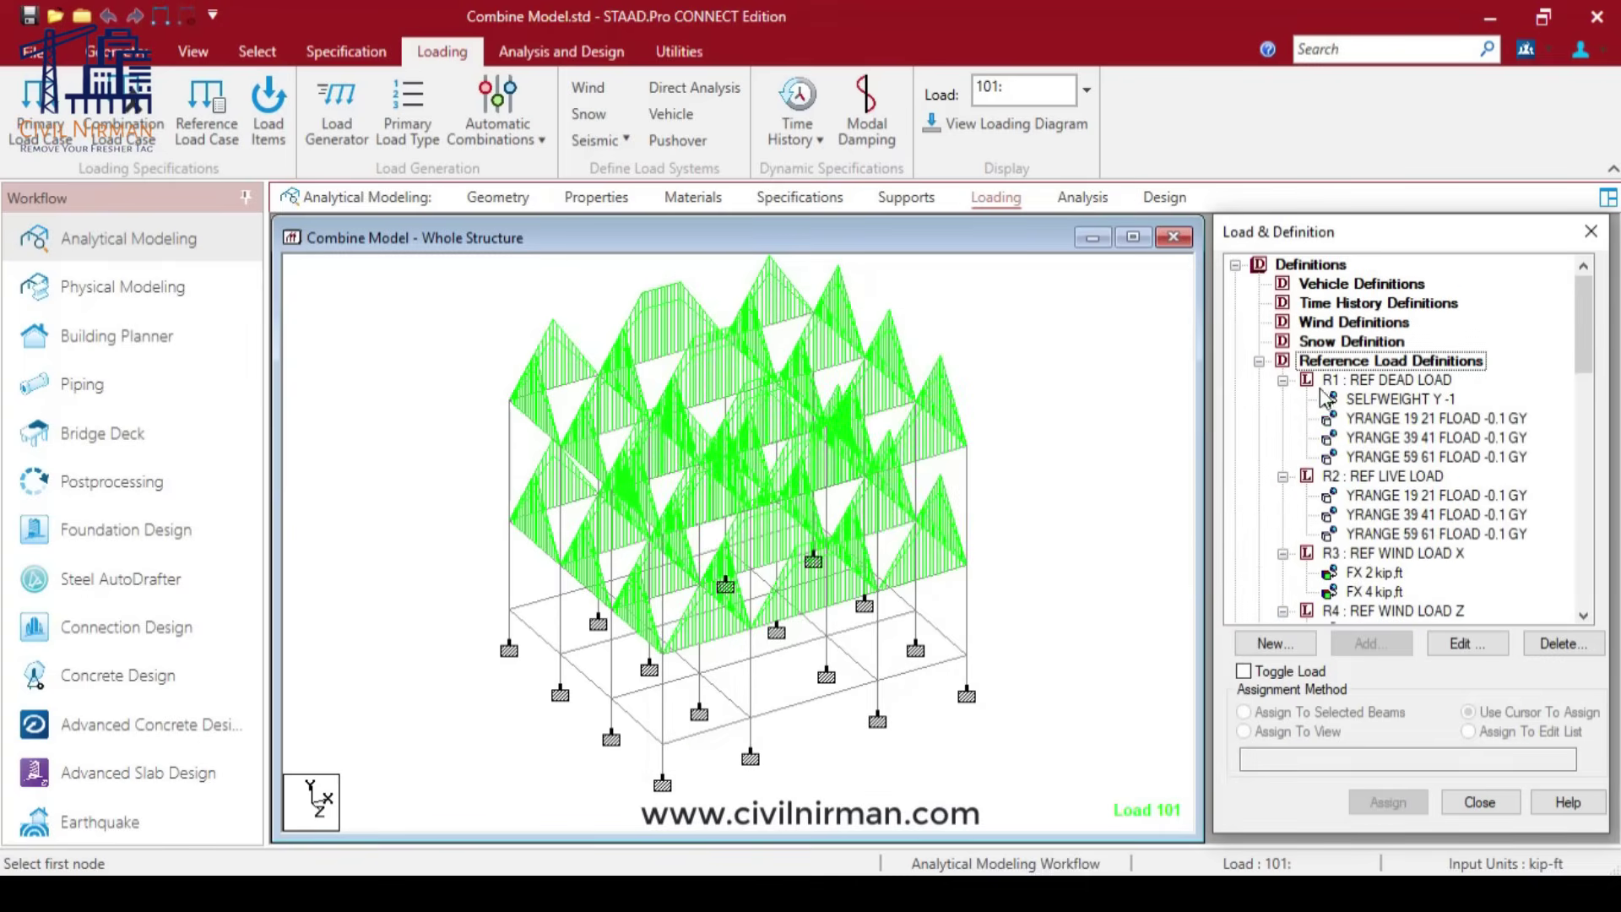
left_click(1359, 380)
left_click(1371, 478)
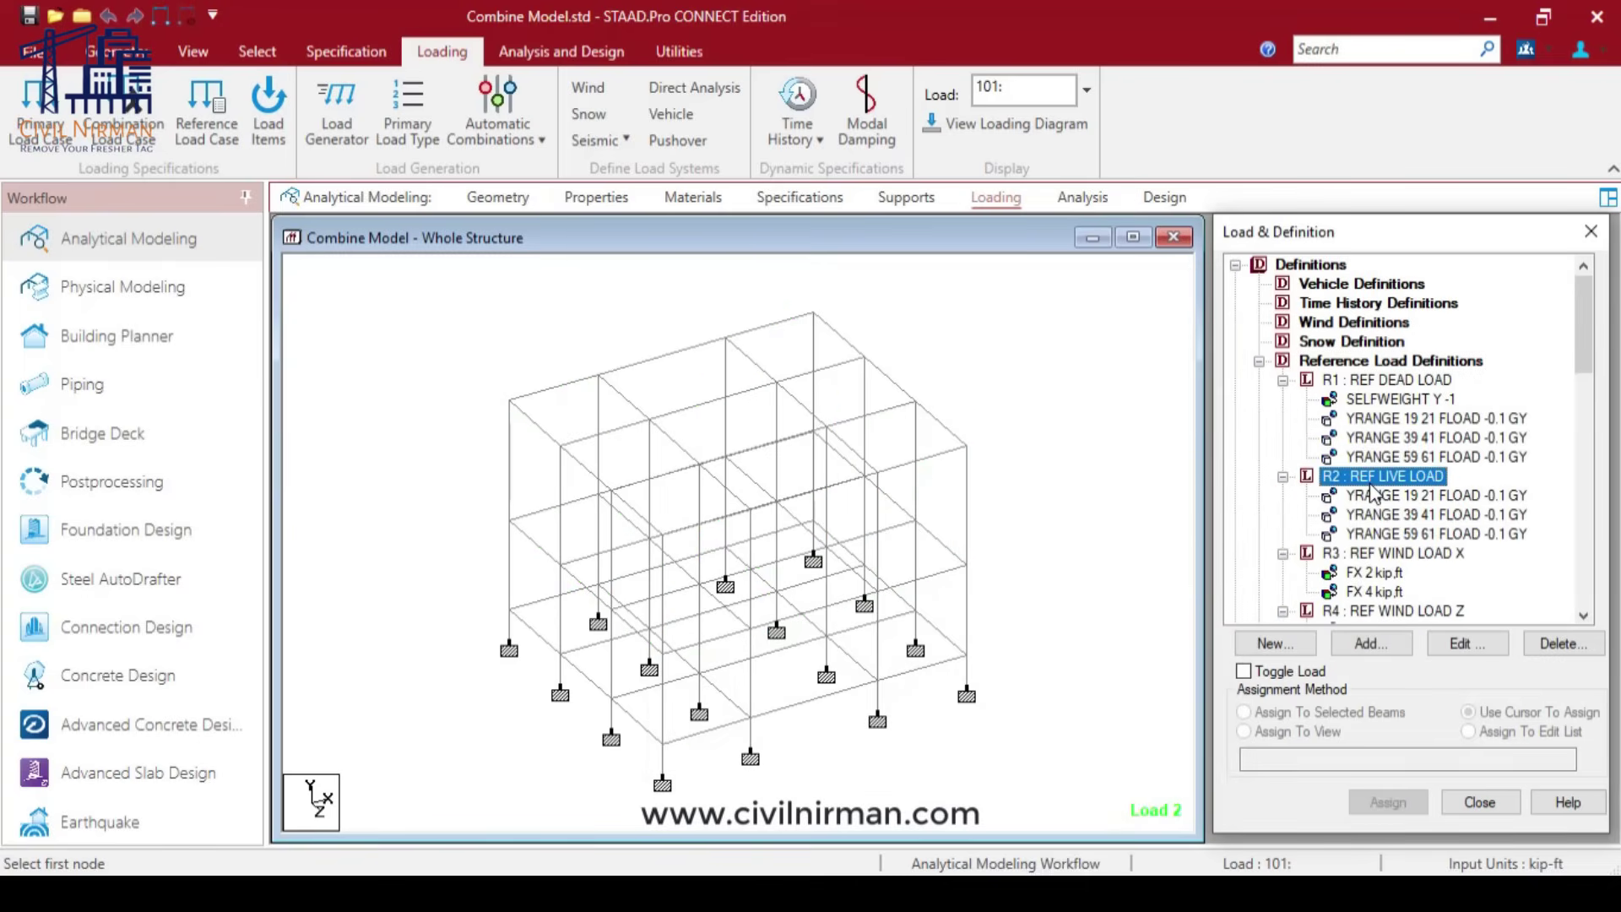
left_click(1369, 382)
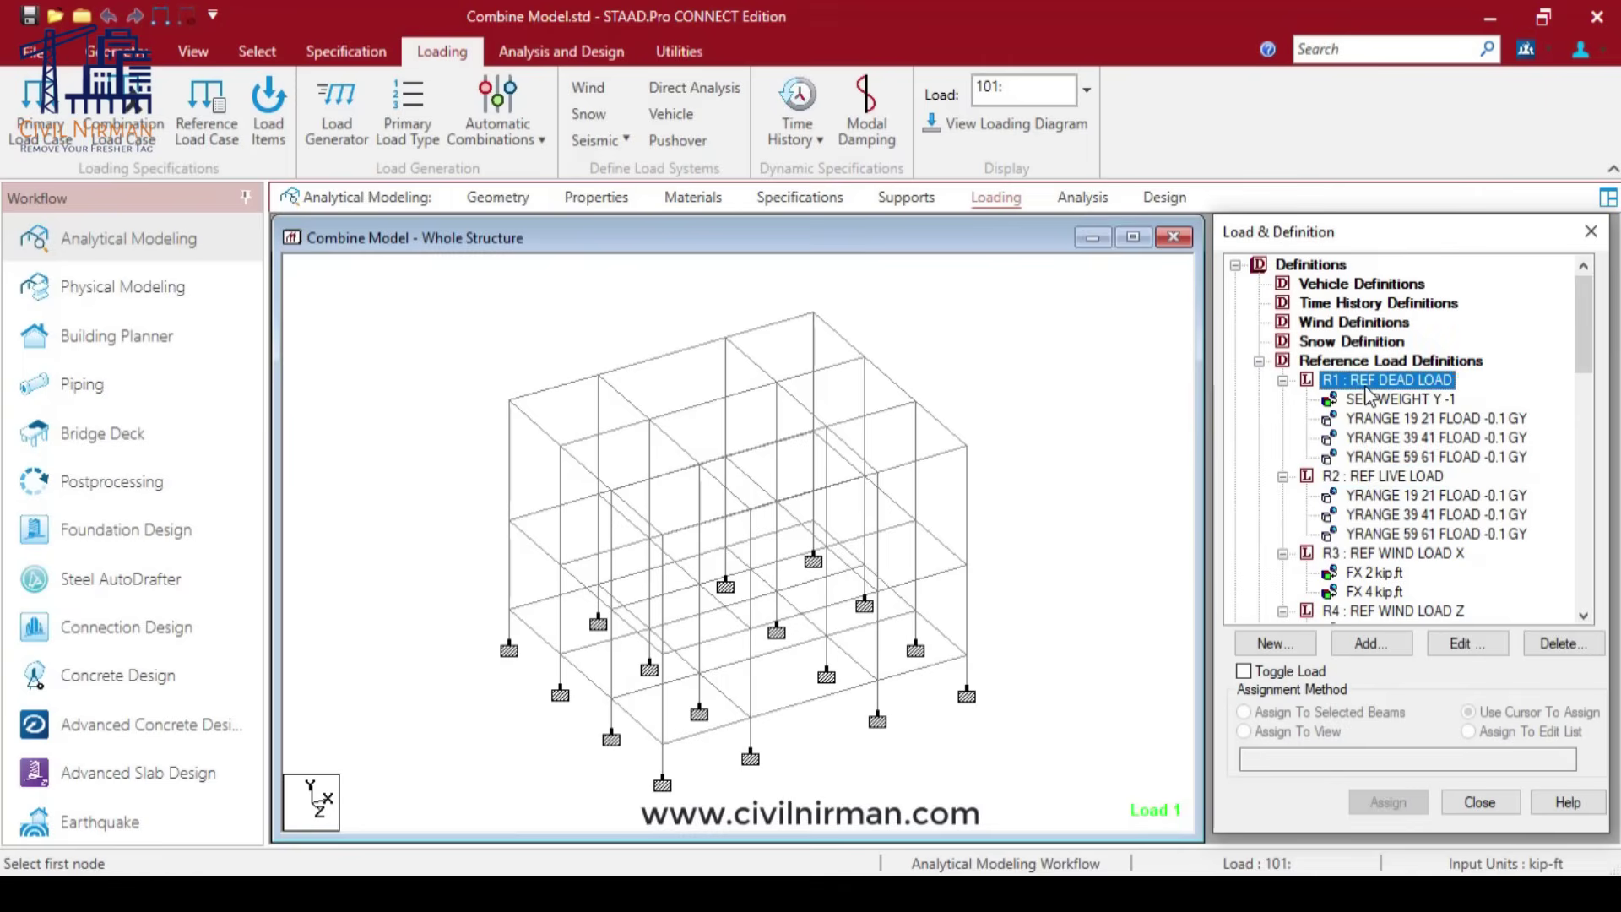
scroll(1370, 393, "down", 3)
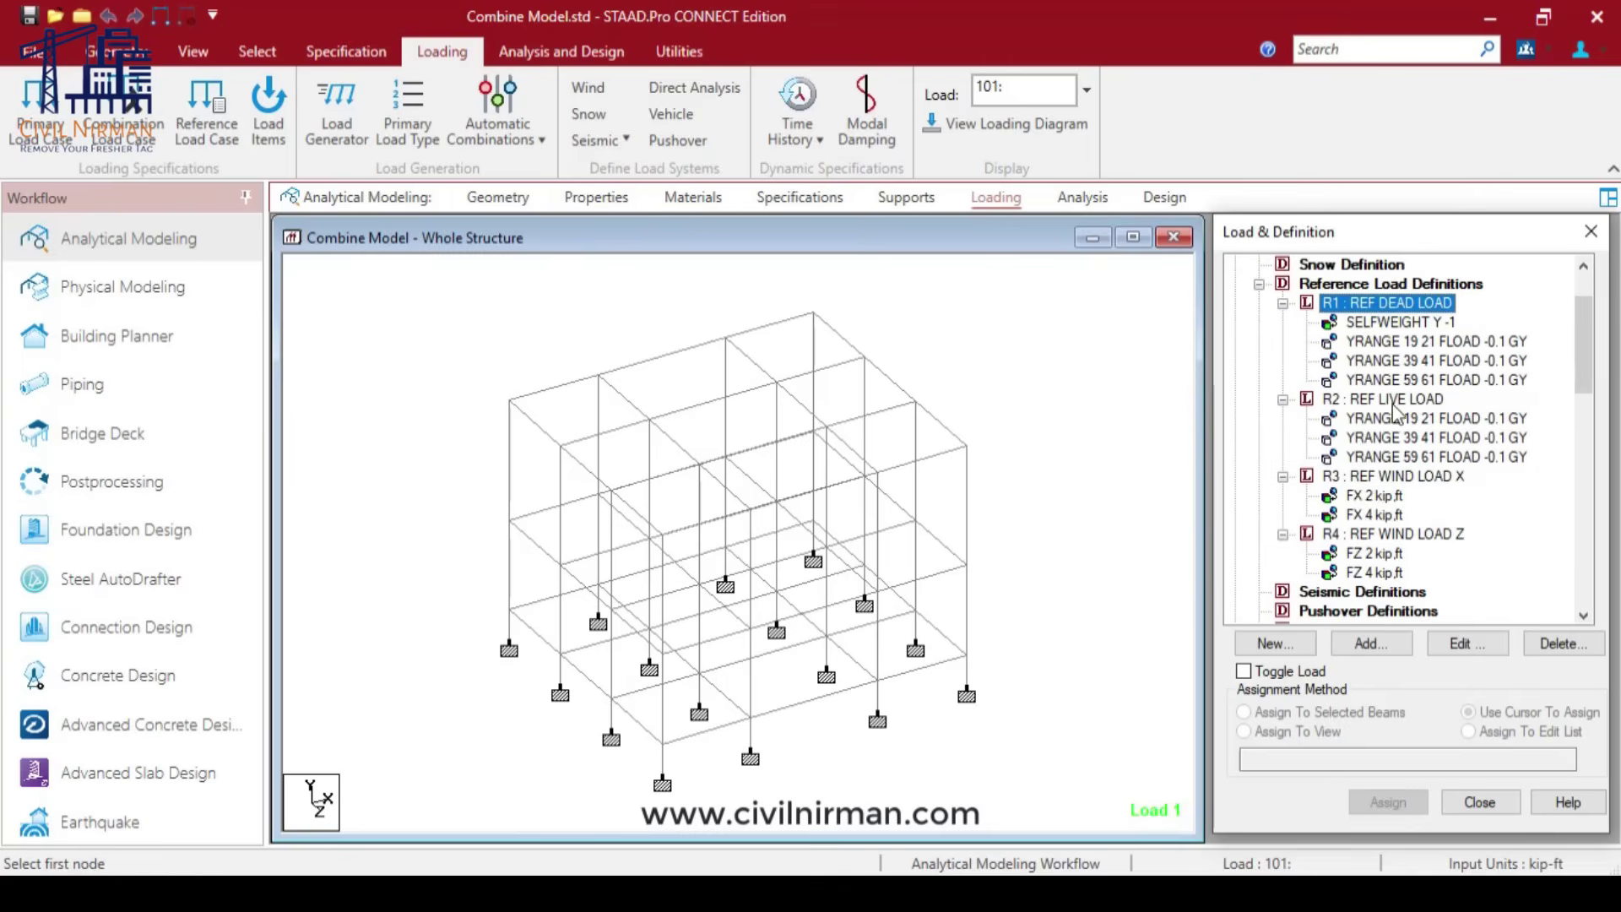
scroll(1395, 504, "down", 1)
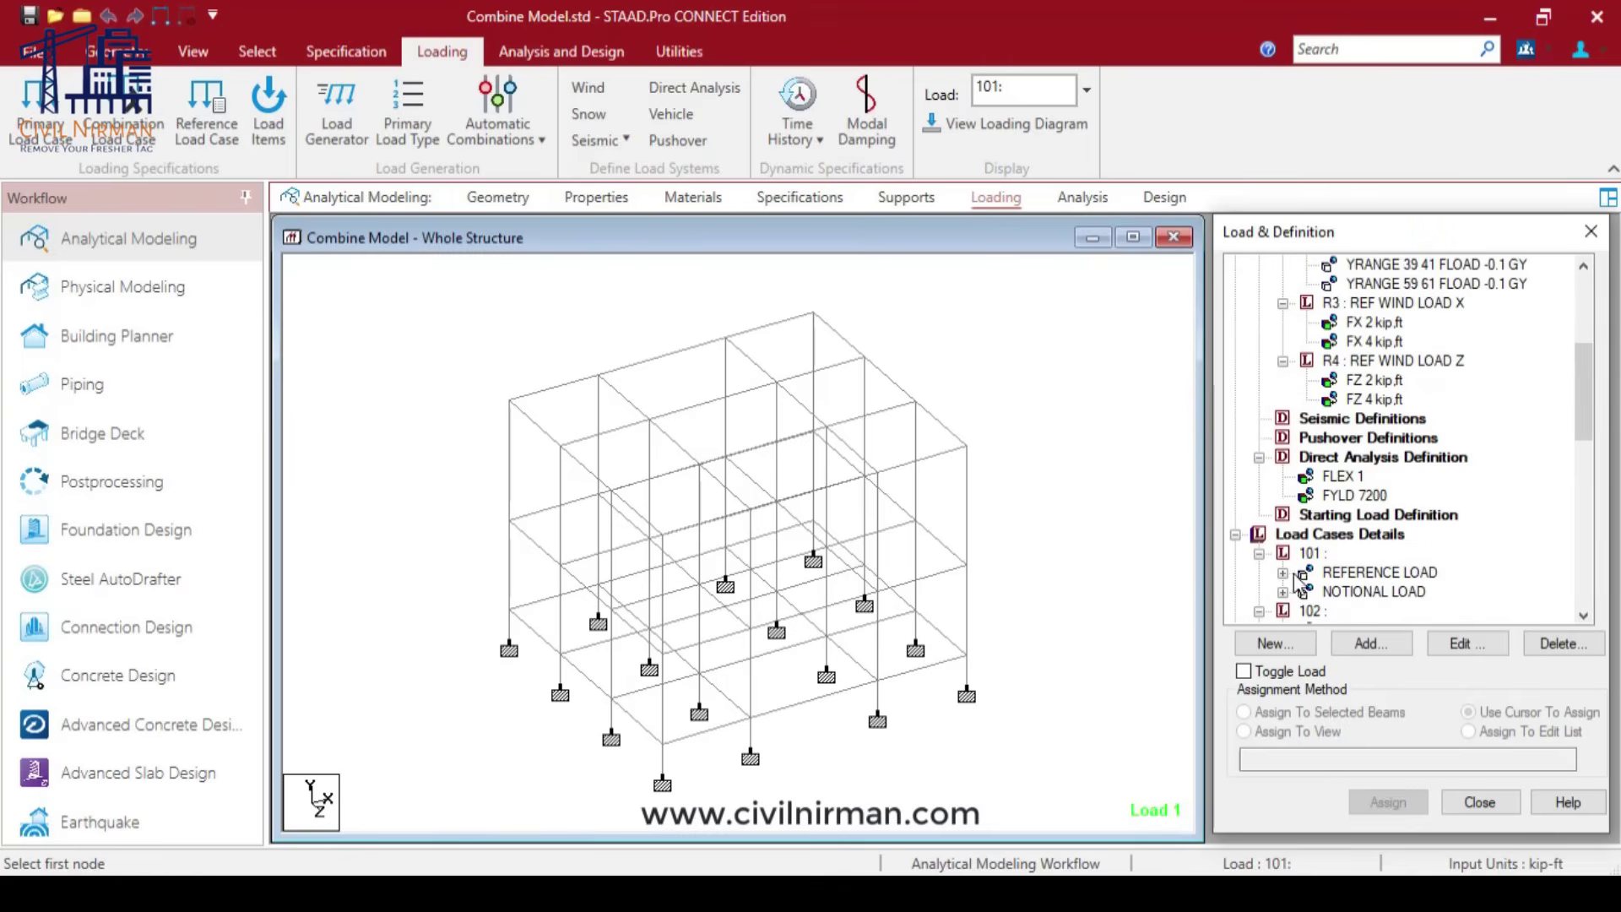
left_click(1283, 573)
Step: Display case 101's reference load R1 1.2 R2 1.6 on the frame
left_click(1378, 576)
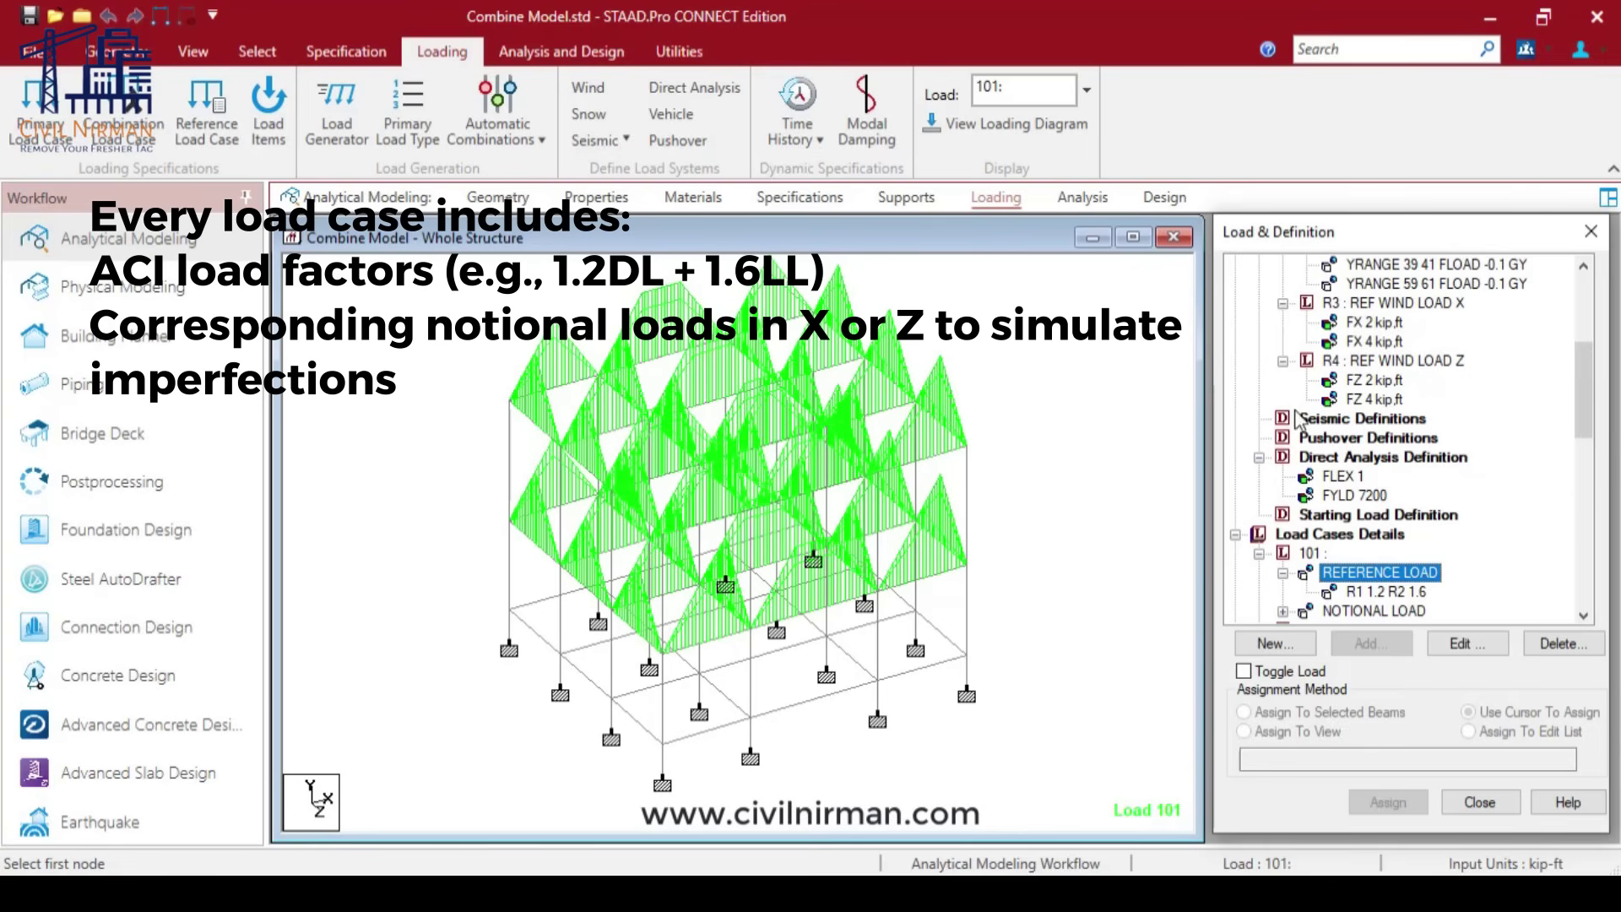
scroll(1346, 558, "down", 2)
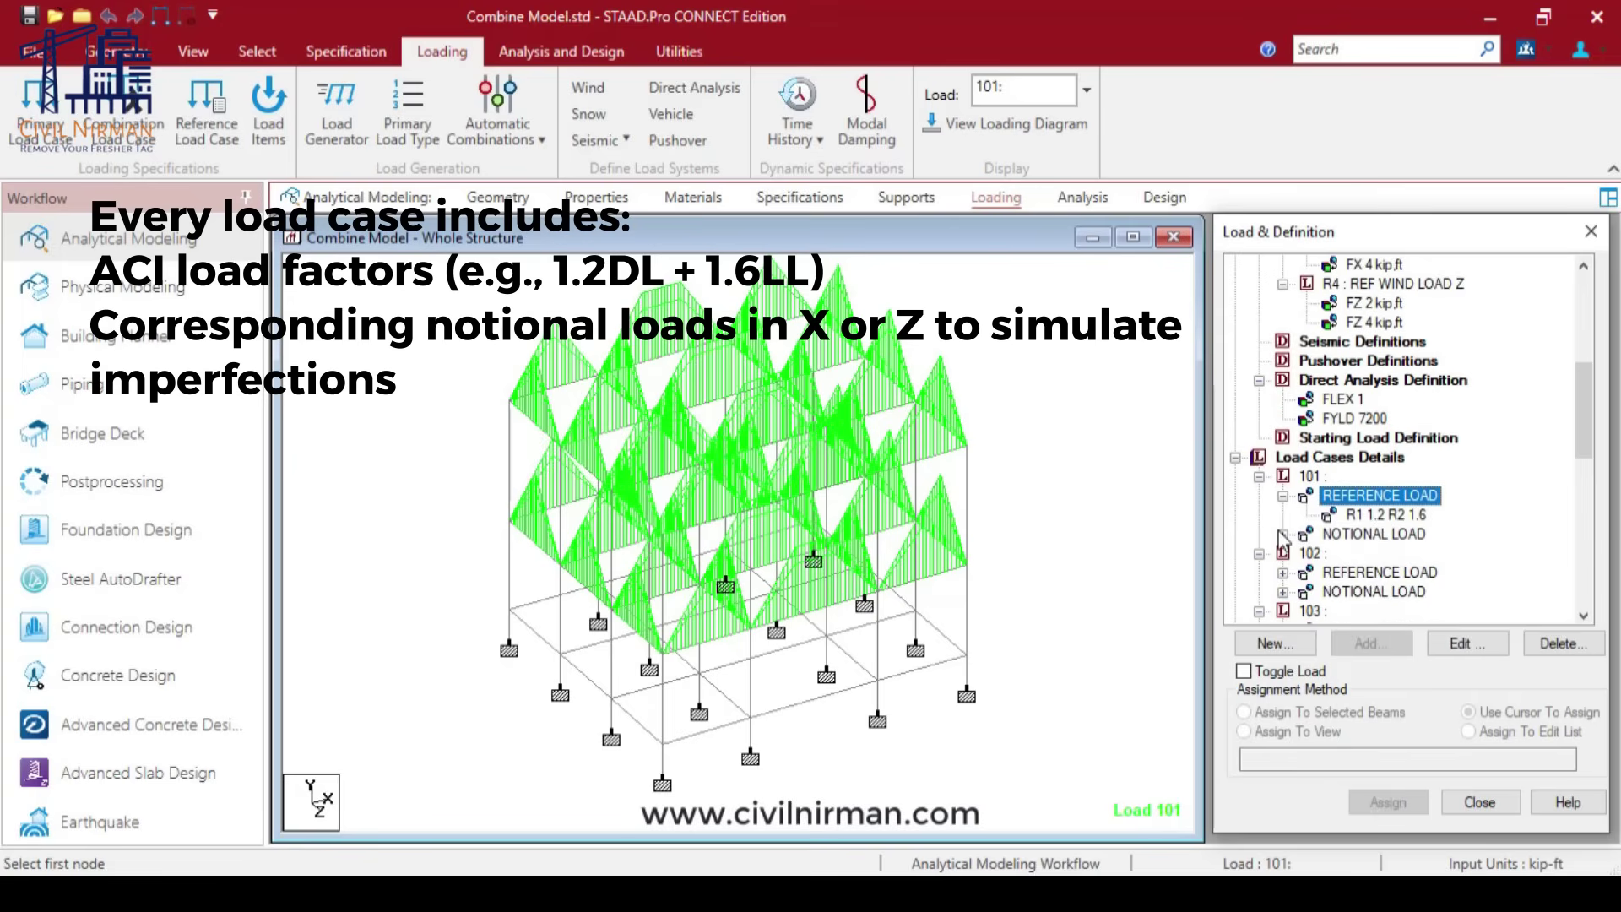
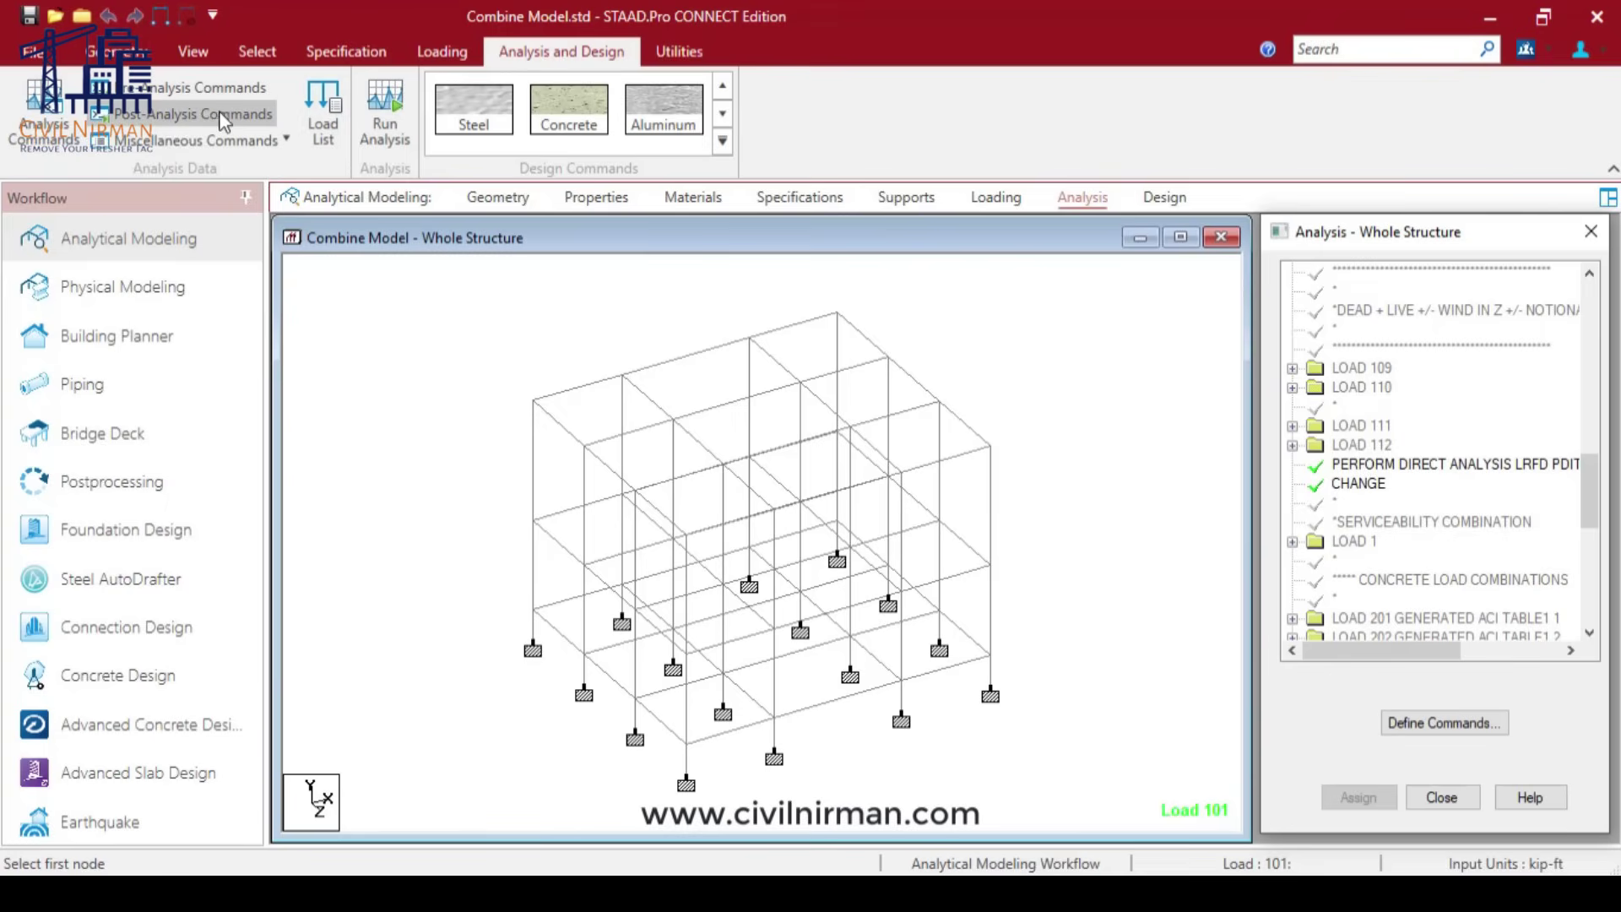
Step: Review the Direct Analysis options (LRFD, 15 PDelta iterations) without adding a command, then go to Utilities
left_click(75, 122)
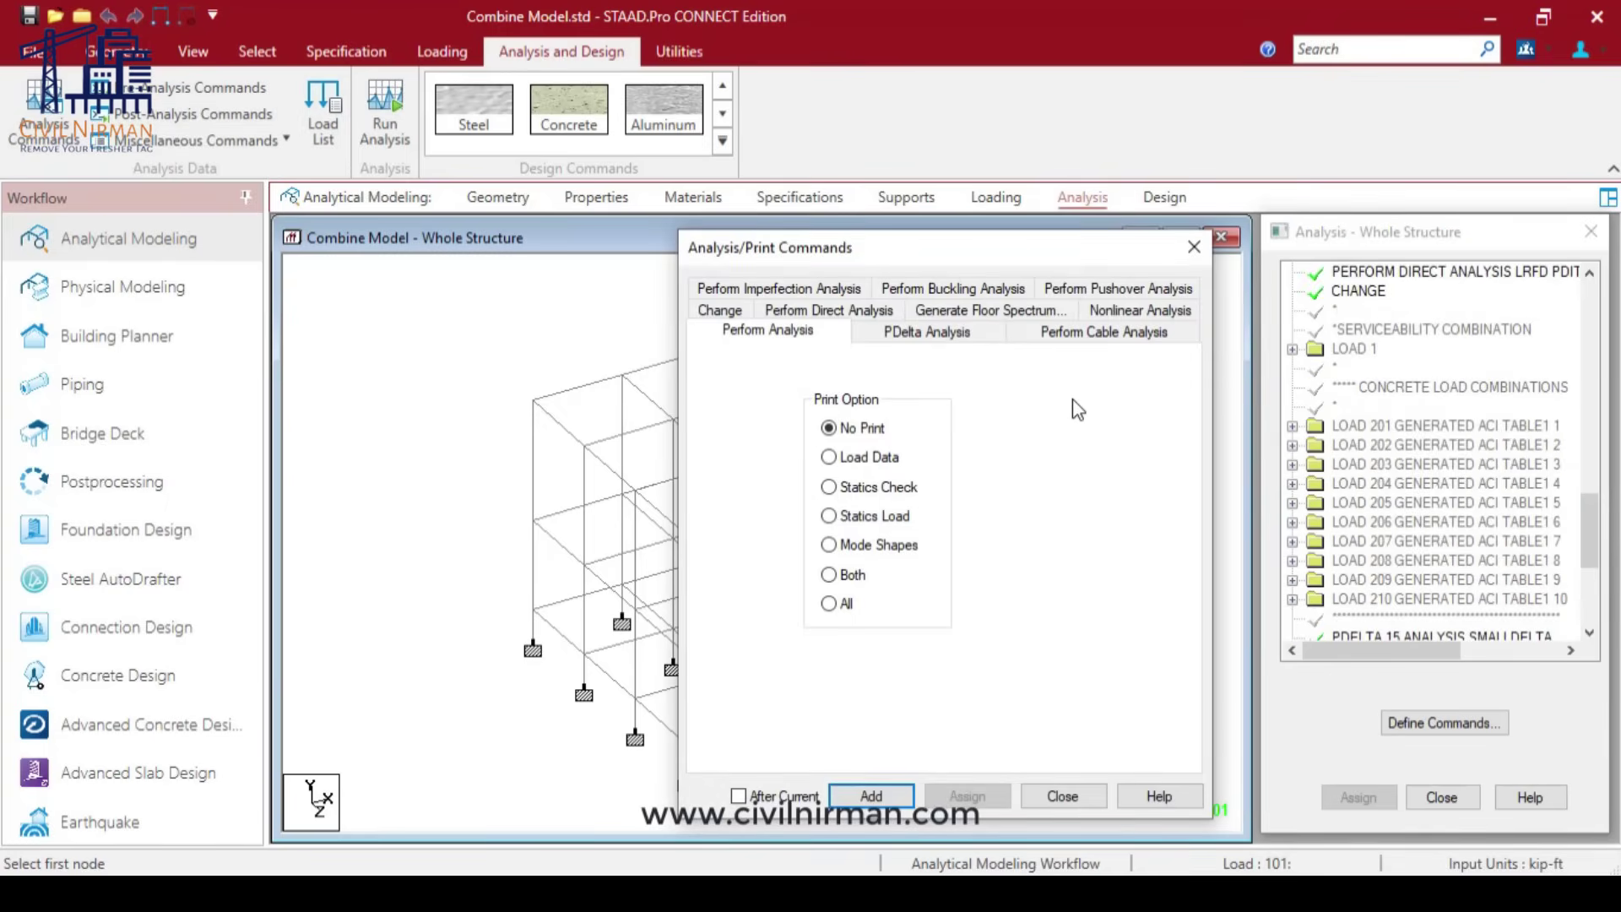
left_click(870, 313)
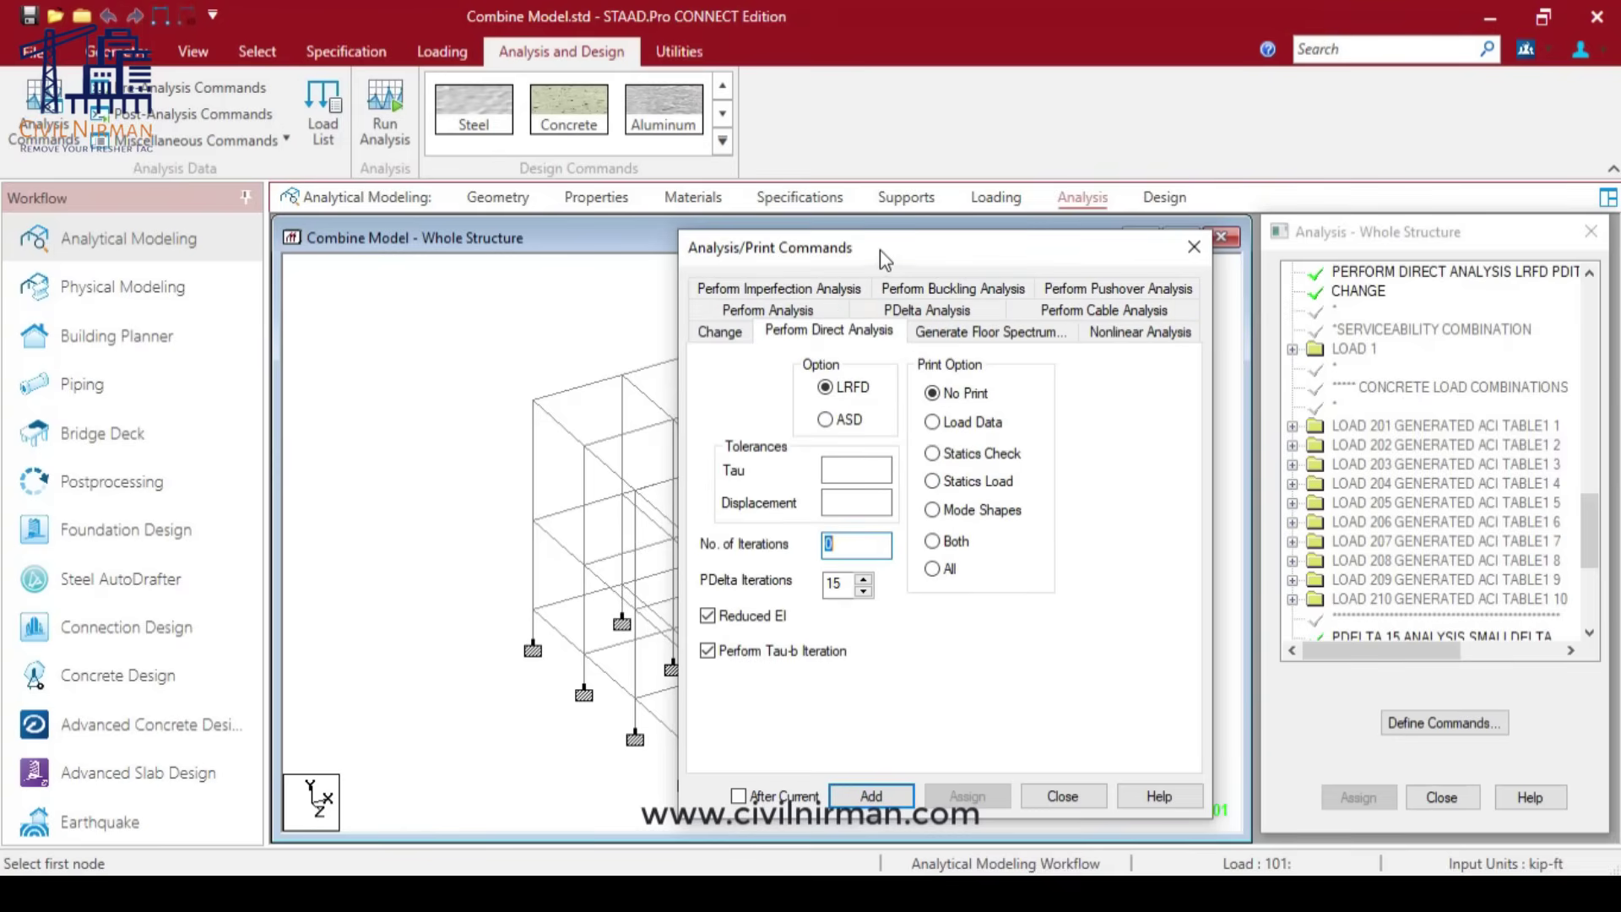
left_click_drag(888, 249, 788, 198)
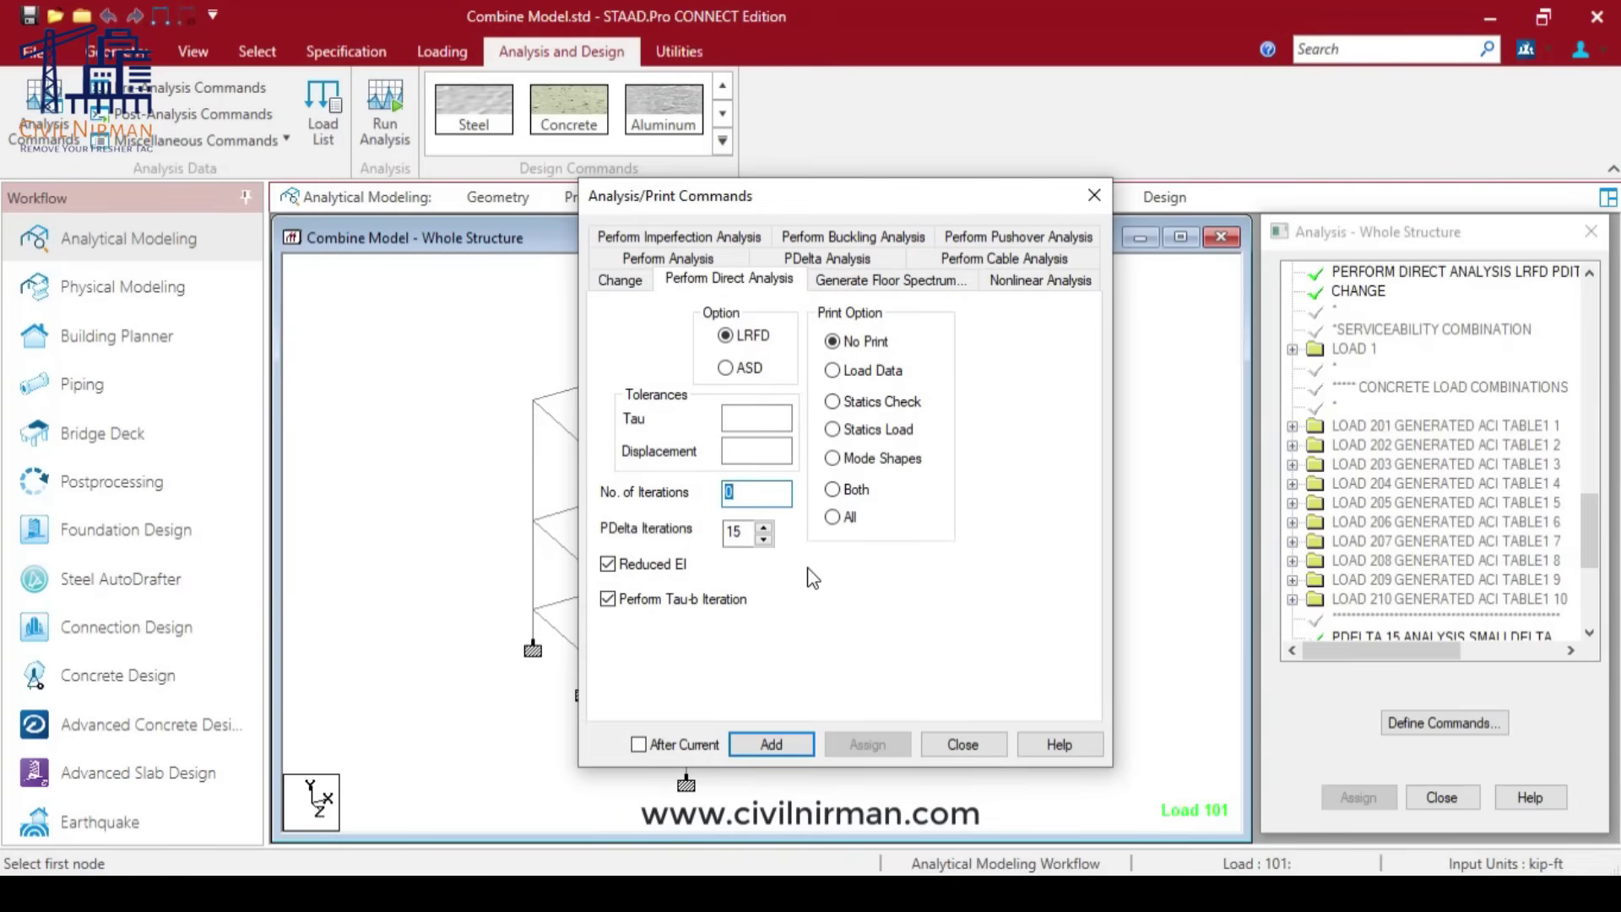
left_click(961, 744)
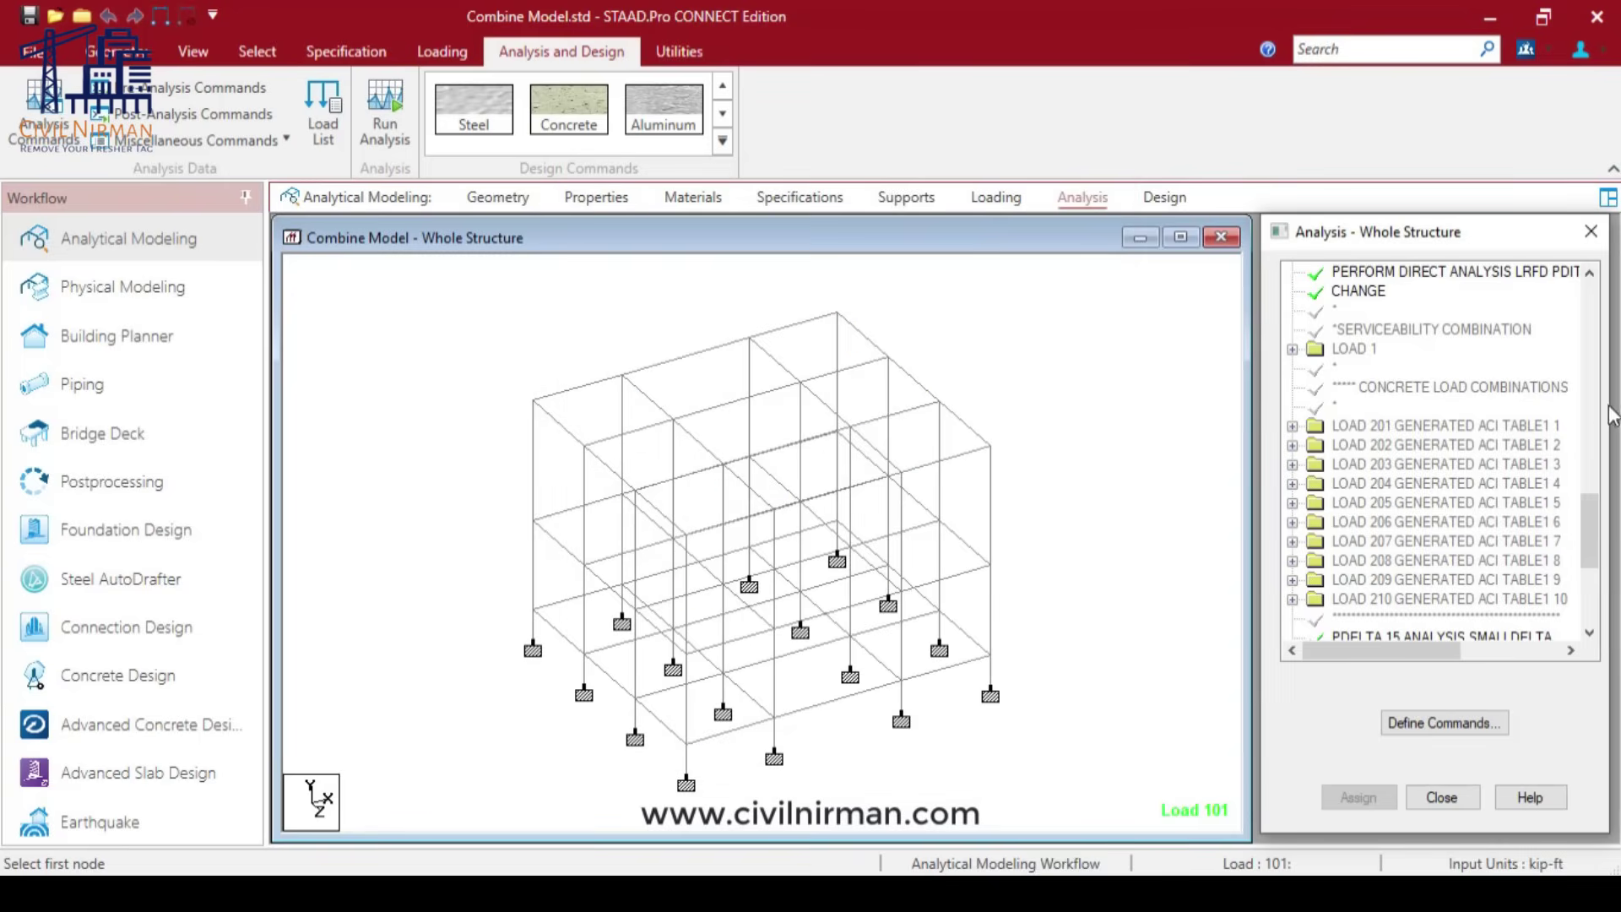
scroll(1602, 530, "up", 2)
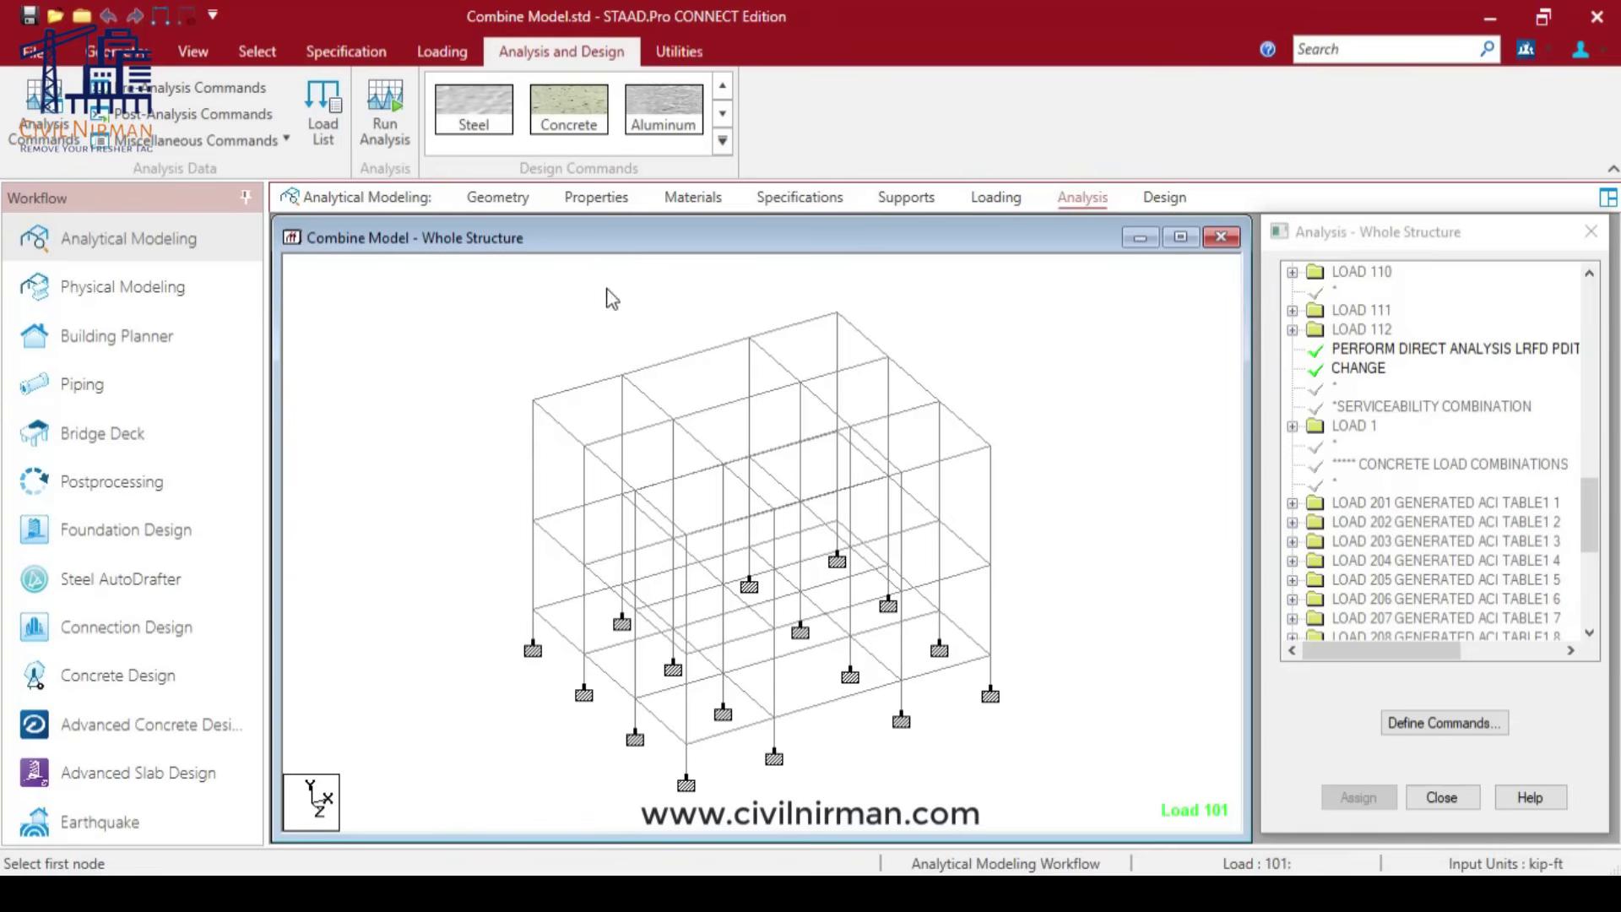
left_click(663, 61)
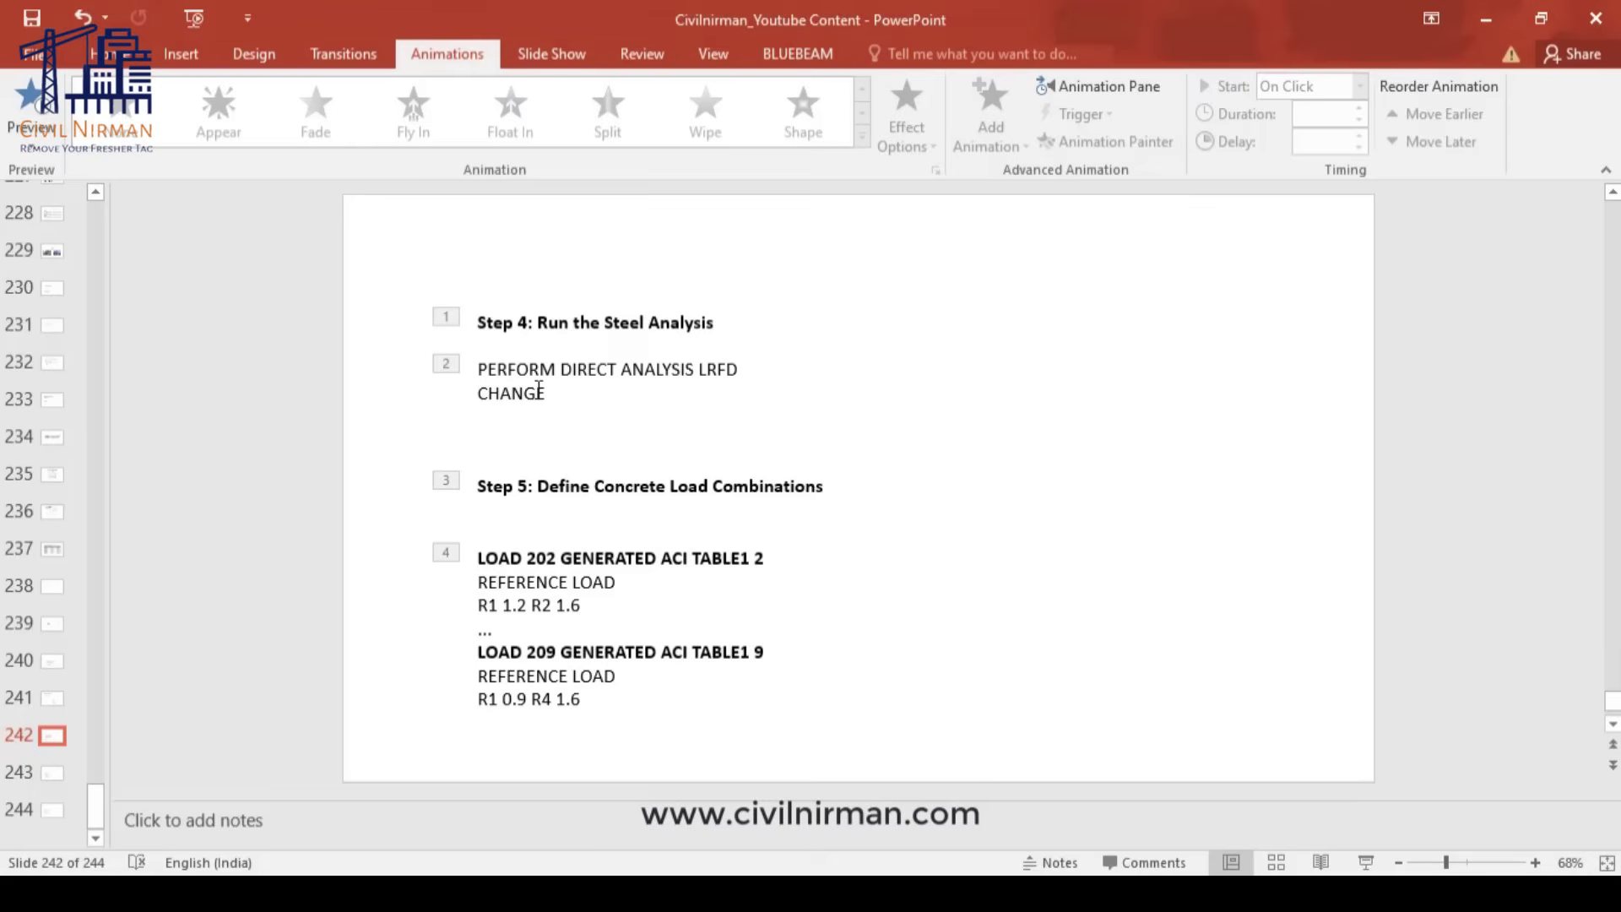
left_click_drag(600, 394, 478, 372)
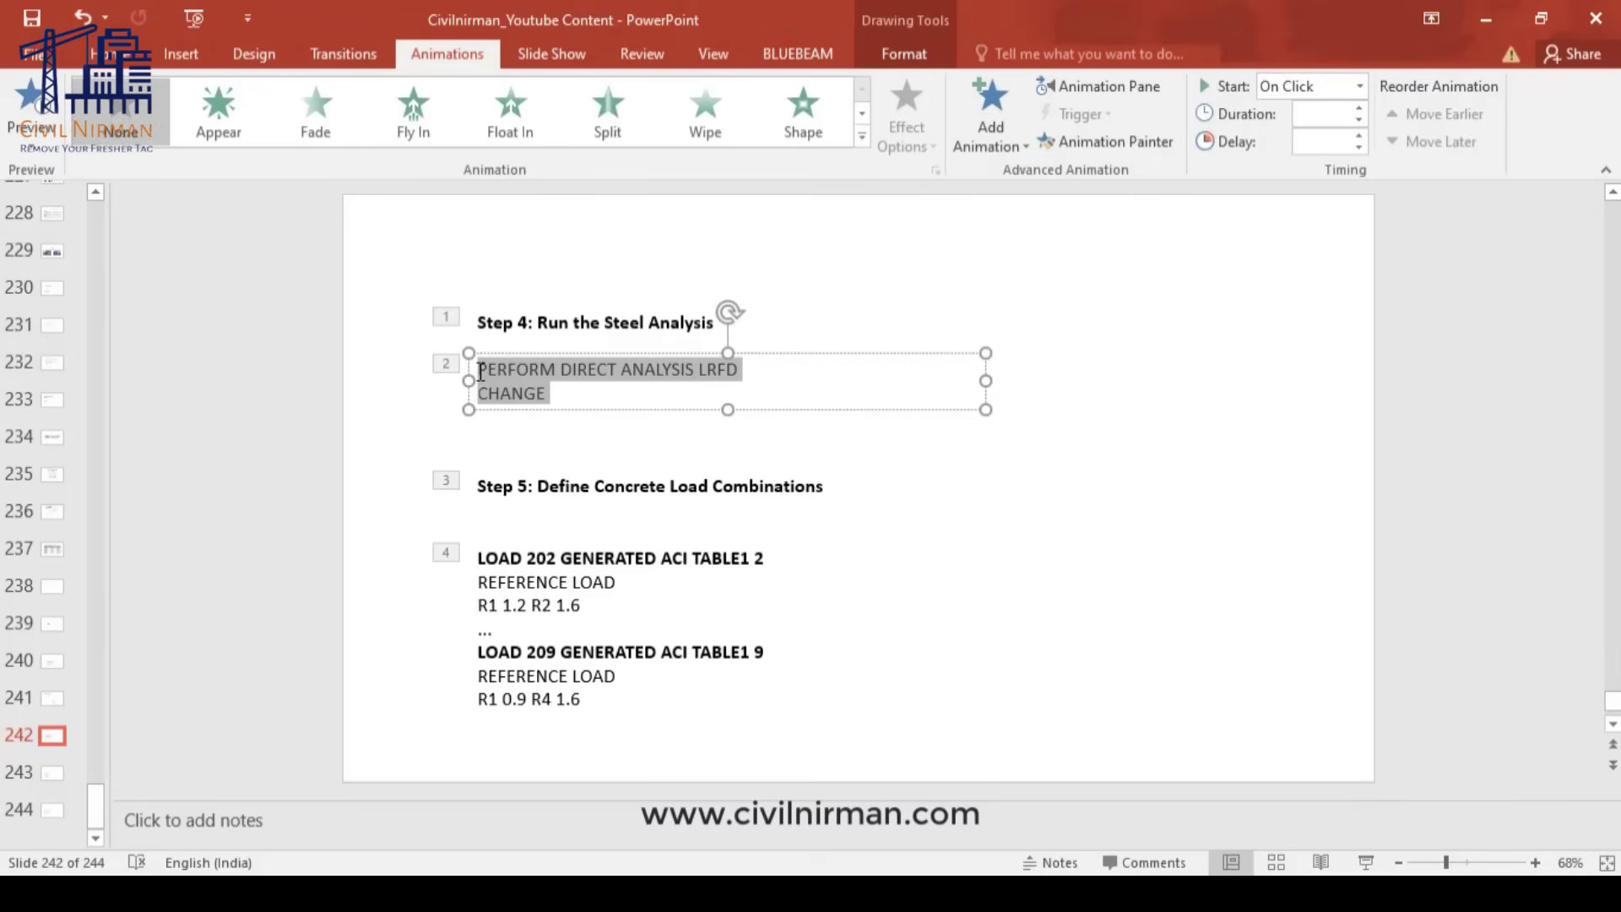
left_click(991, 489)
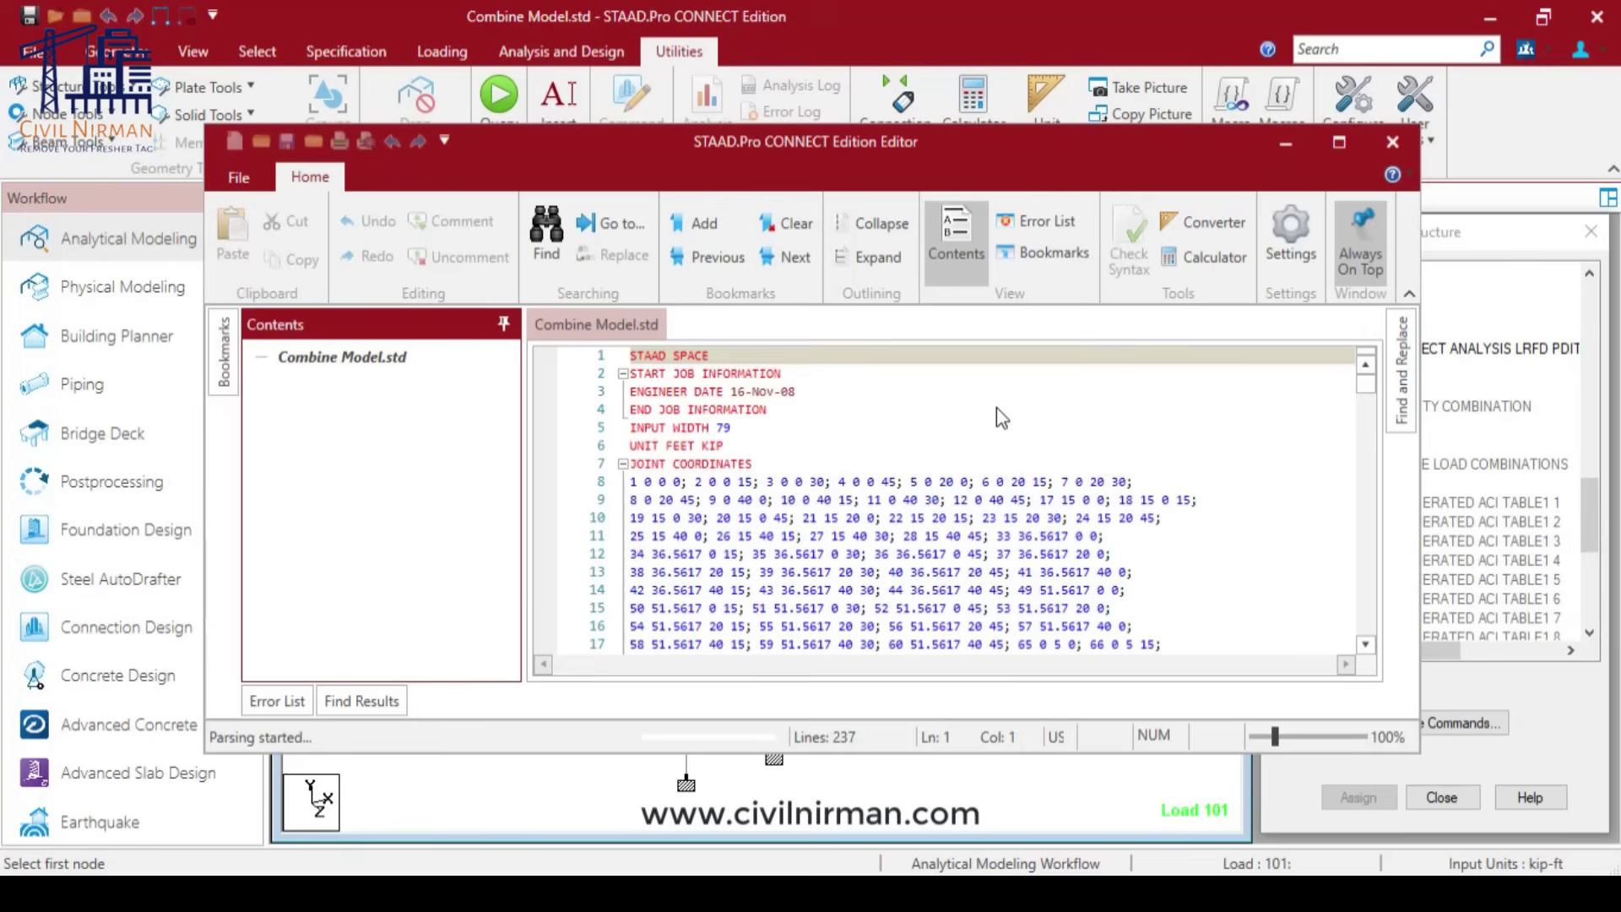
Step: Open the model's input file in the STAAD Editor and browse the reference load definitions
left_click(1338, 141)
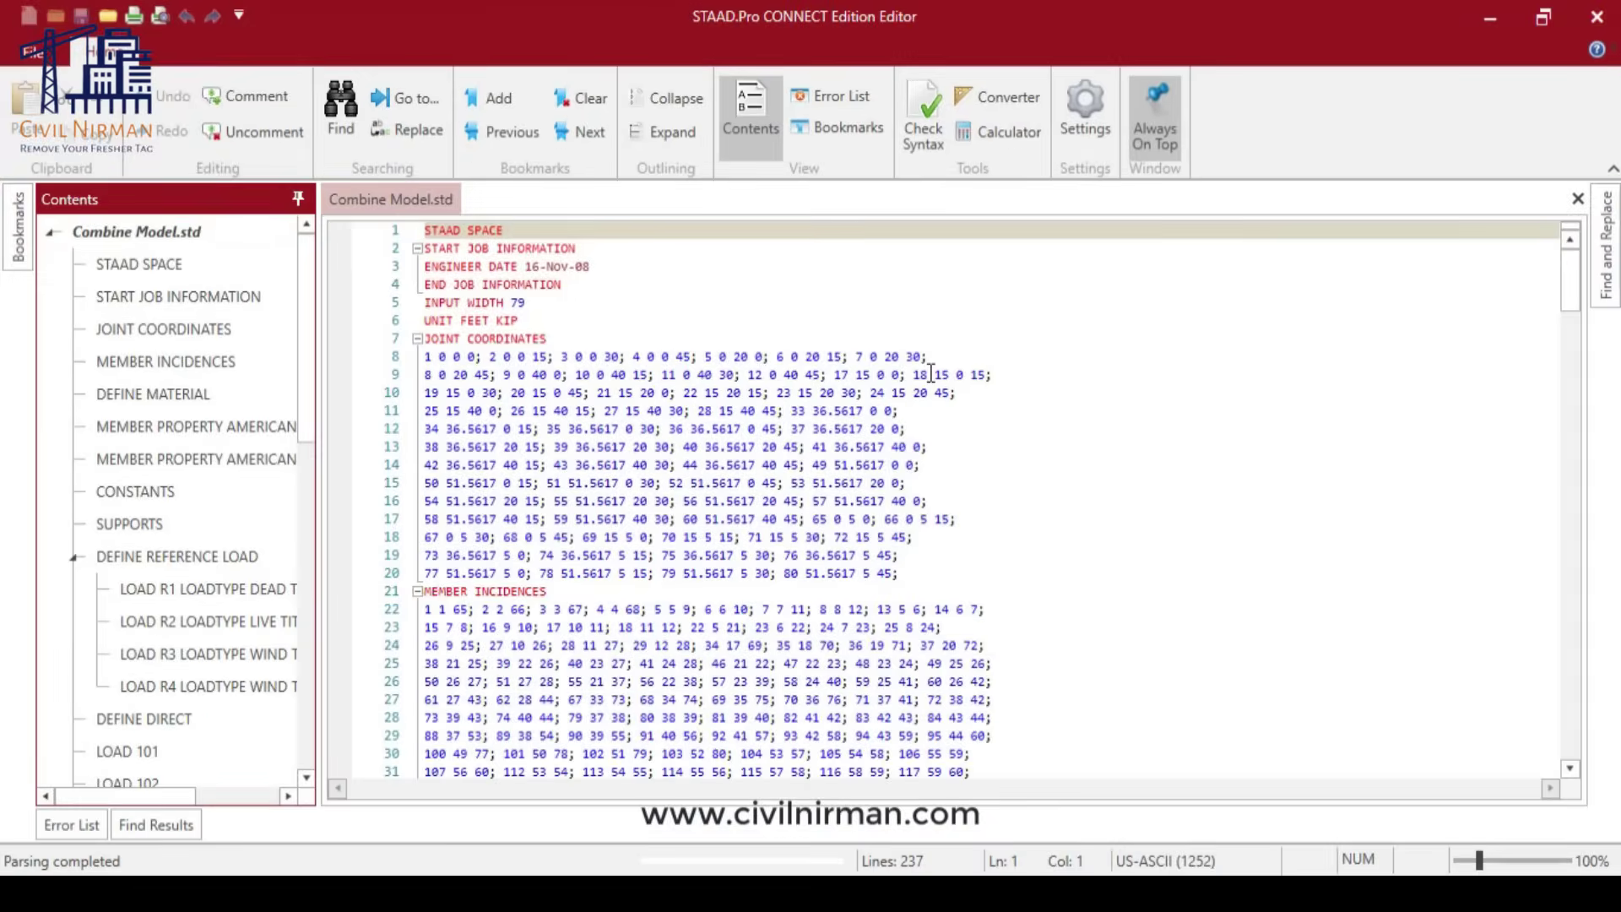
scroll(929, 506, "down", 15)
left_click(99, 577)
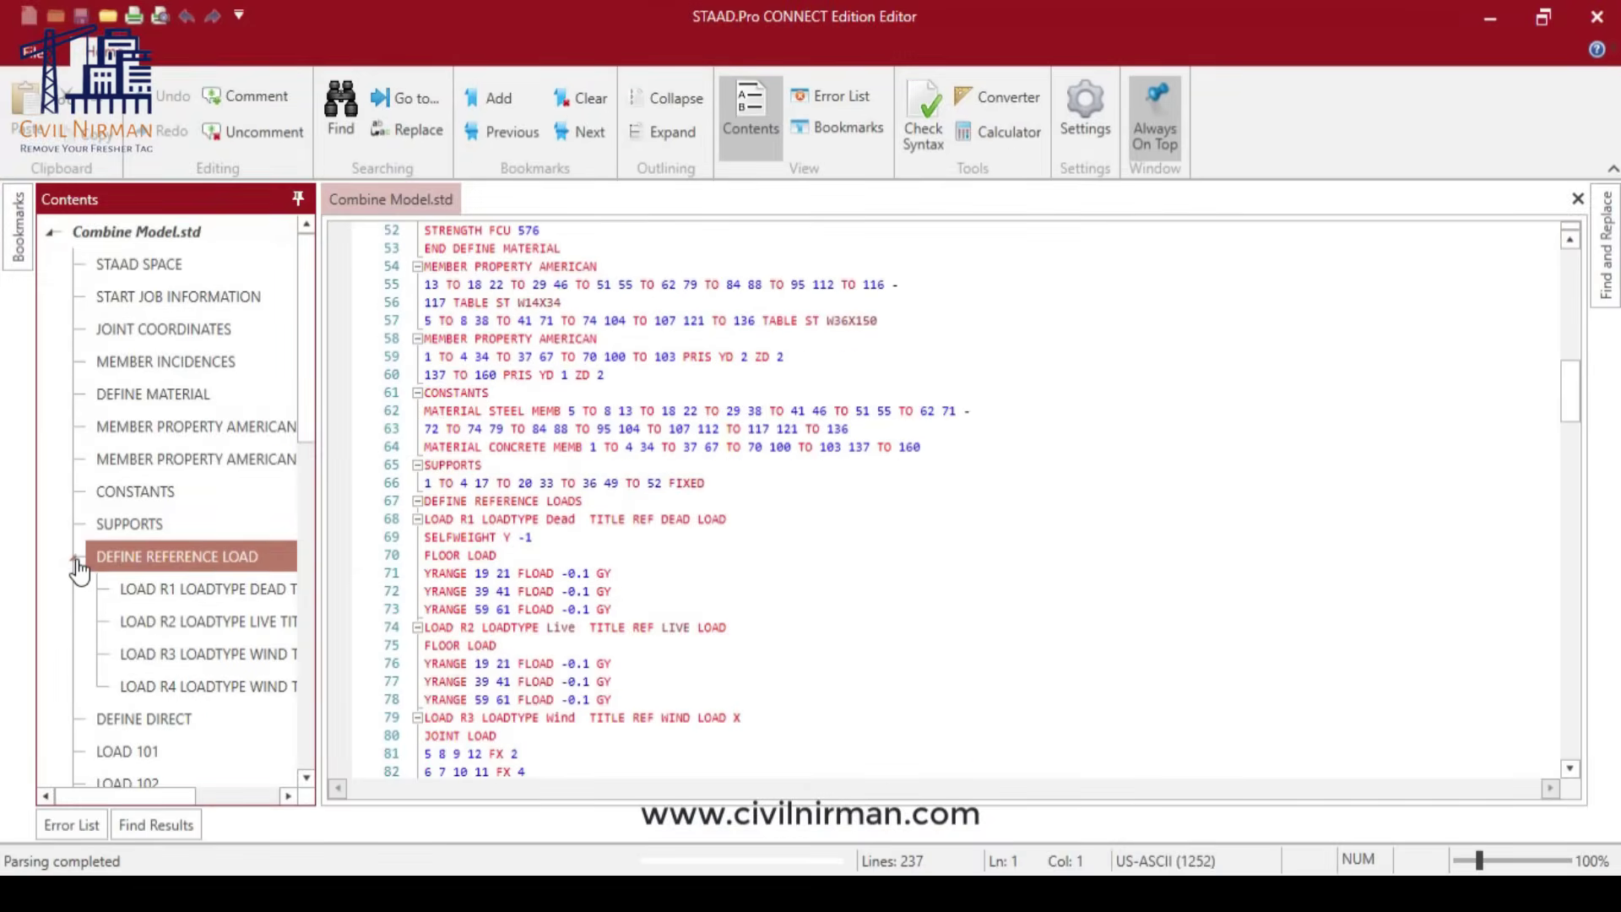
left_click(73, 556)
scroll(76, 557, "down", 4)
scroll(104, 540, "down", 4)
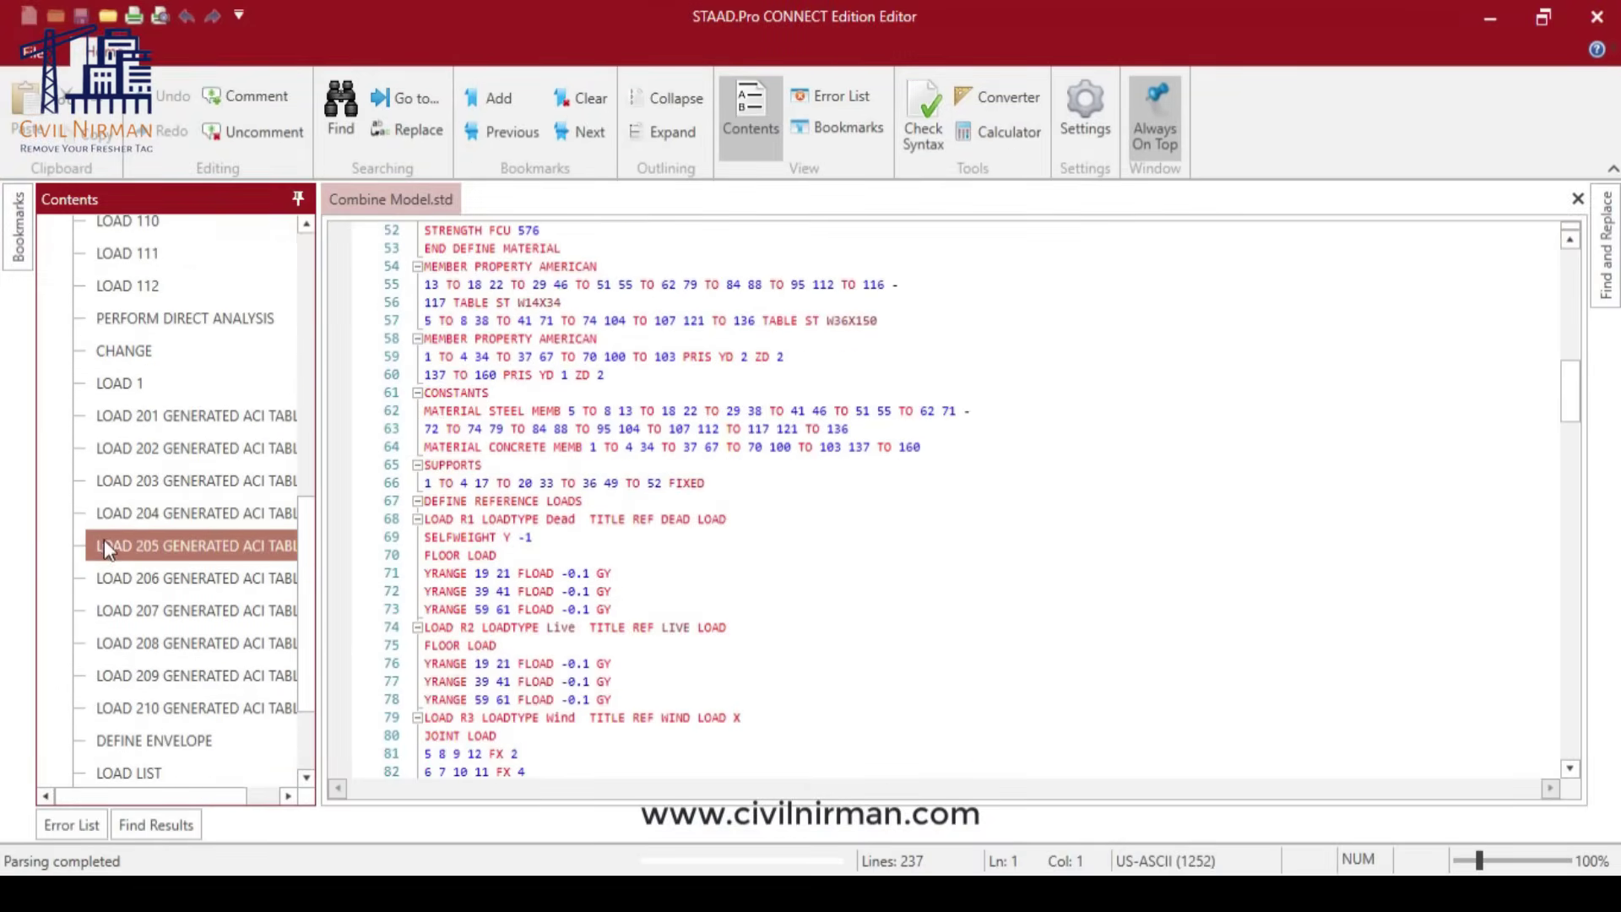
scroll(118, 524, "up", 2)
Step: Locate and select the PERFORM DIRECT ANALYSIS LRFD PDITER 15 and CHANGE lines (175–176)
left_click(163, 489)
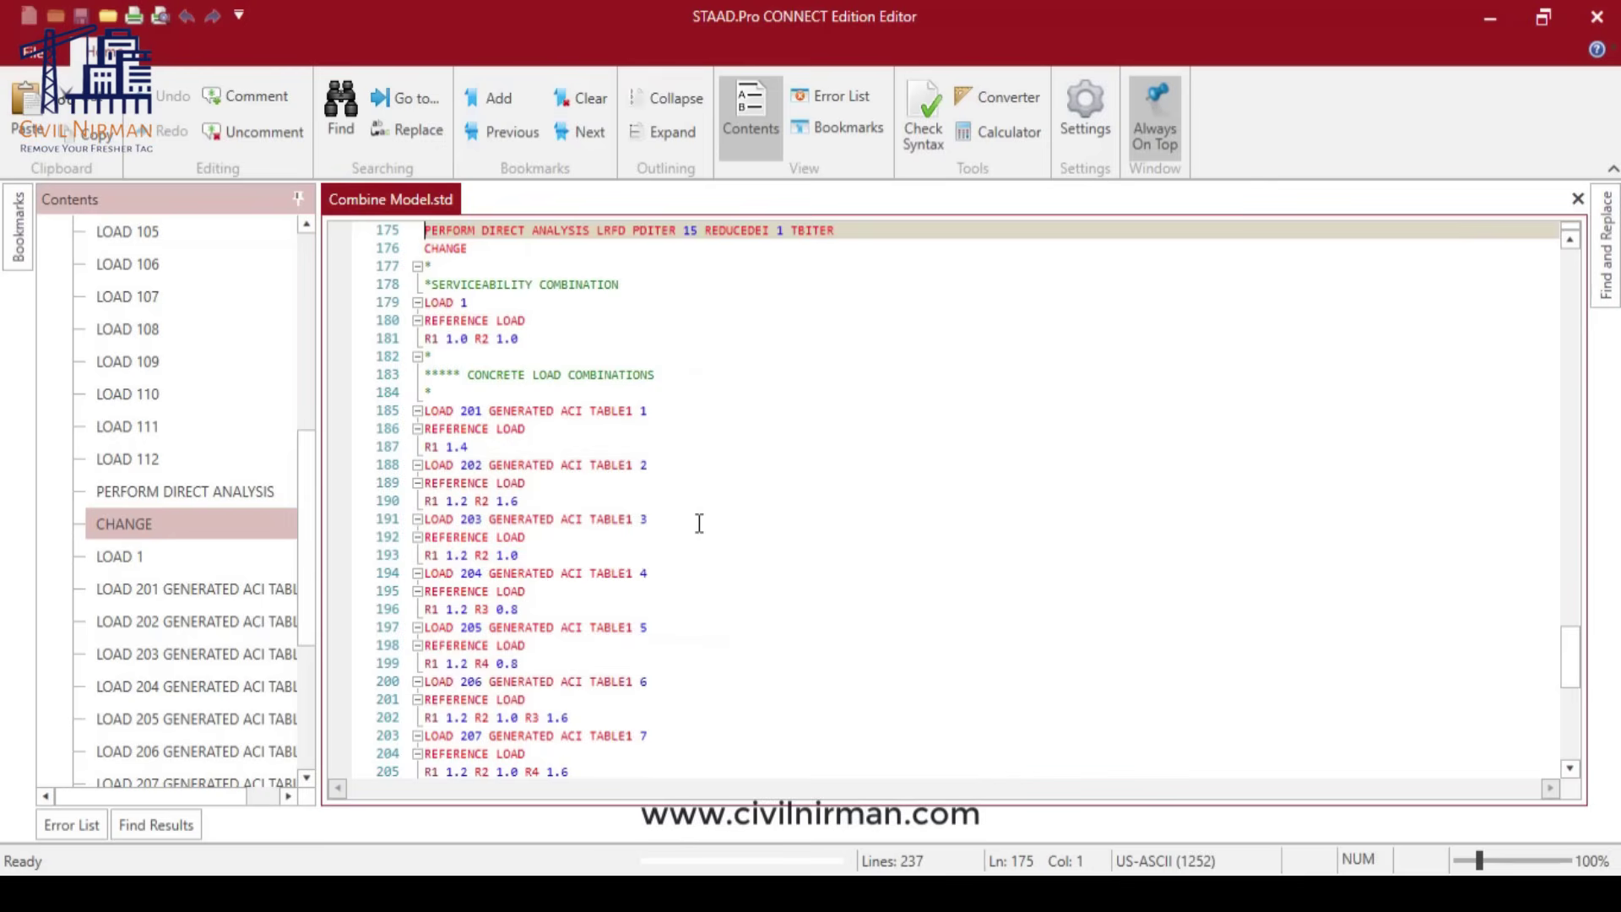
scroll(699, 510, "up", 3)
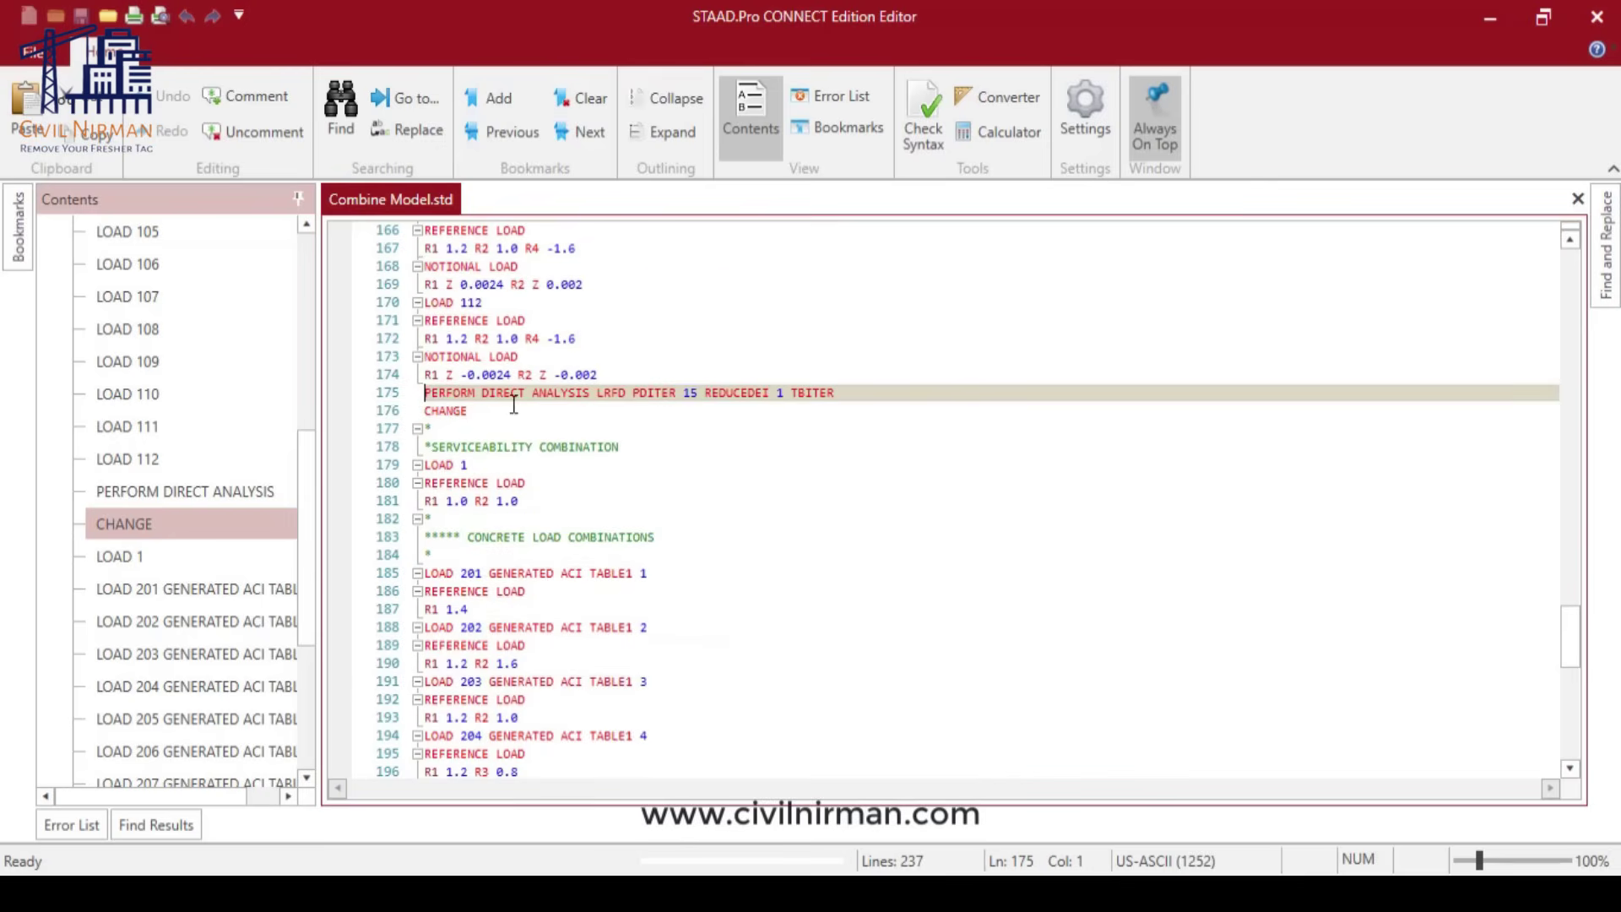
scroll(586, 410, "up", 2, "ctrl")
left_click(626, 524)
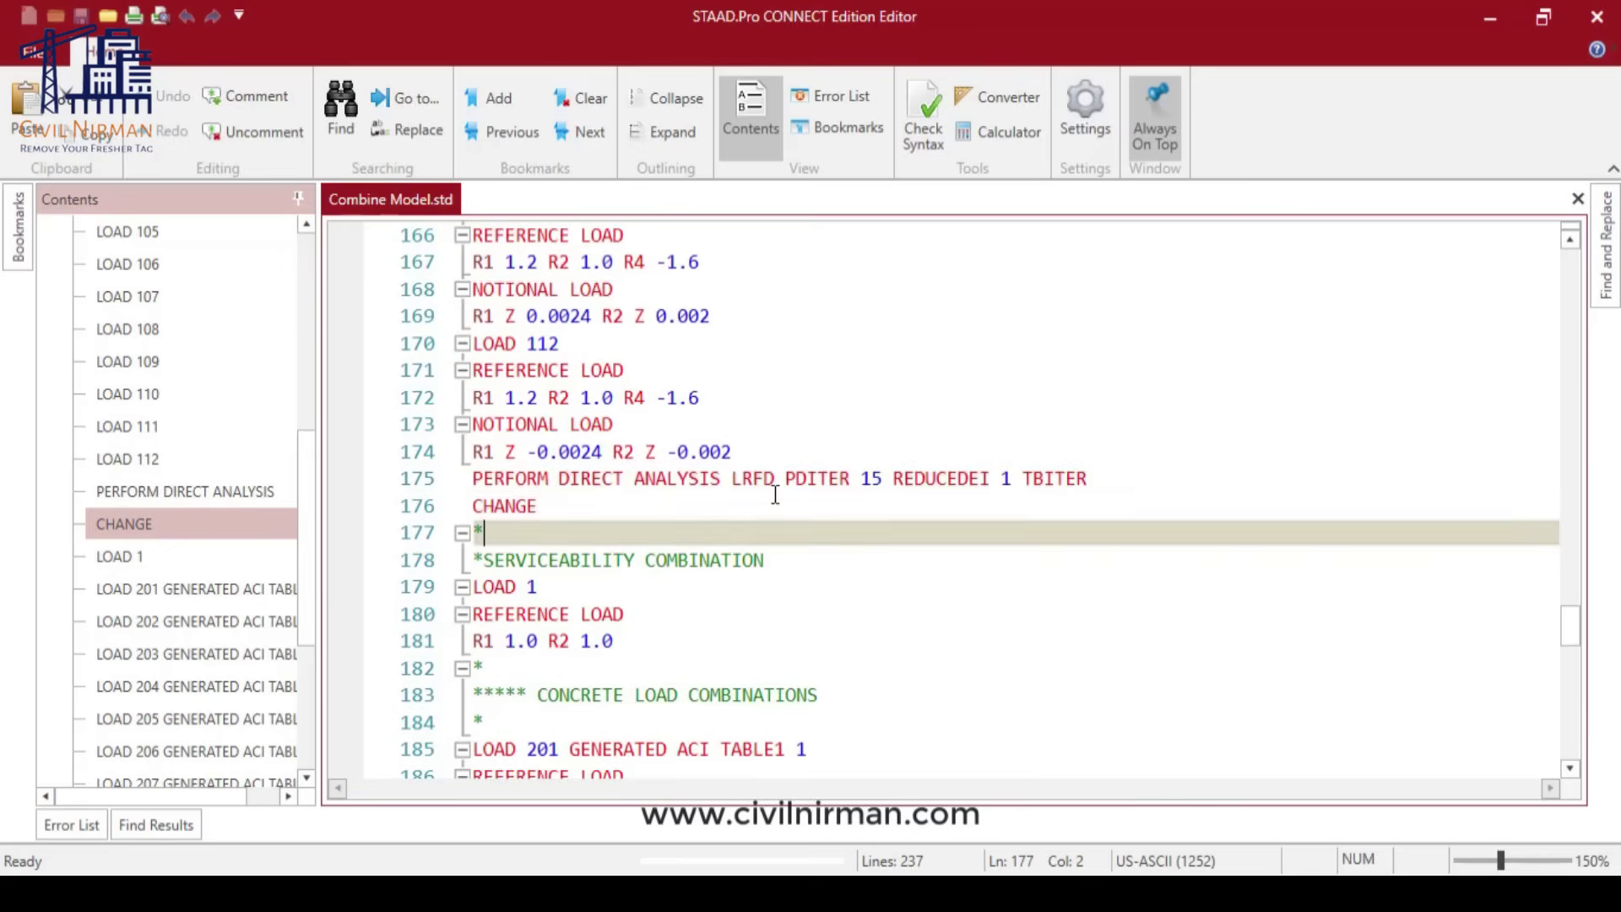
scroll(785, 477, "up", 1)
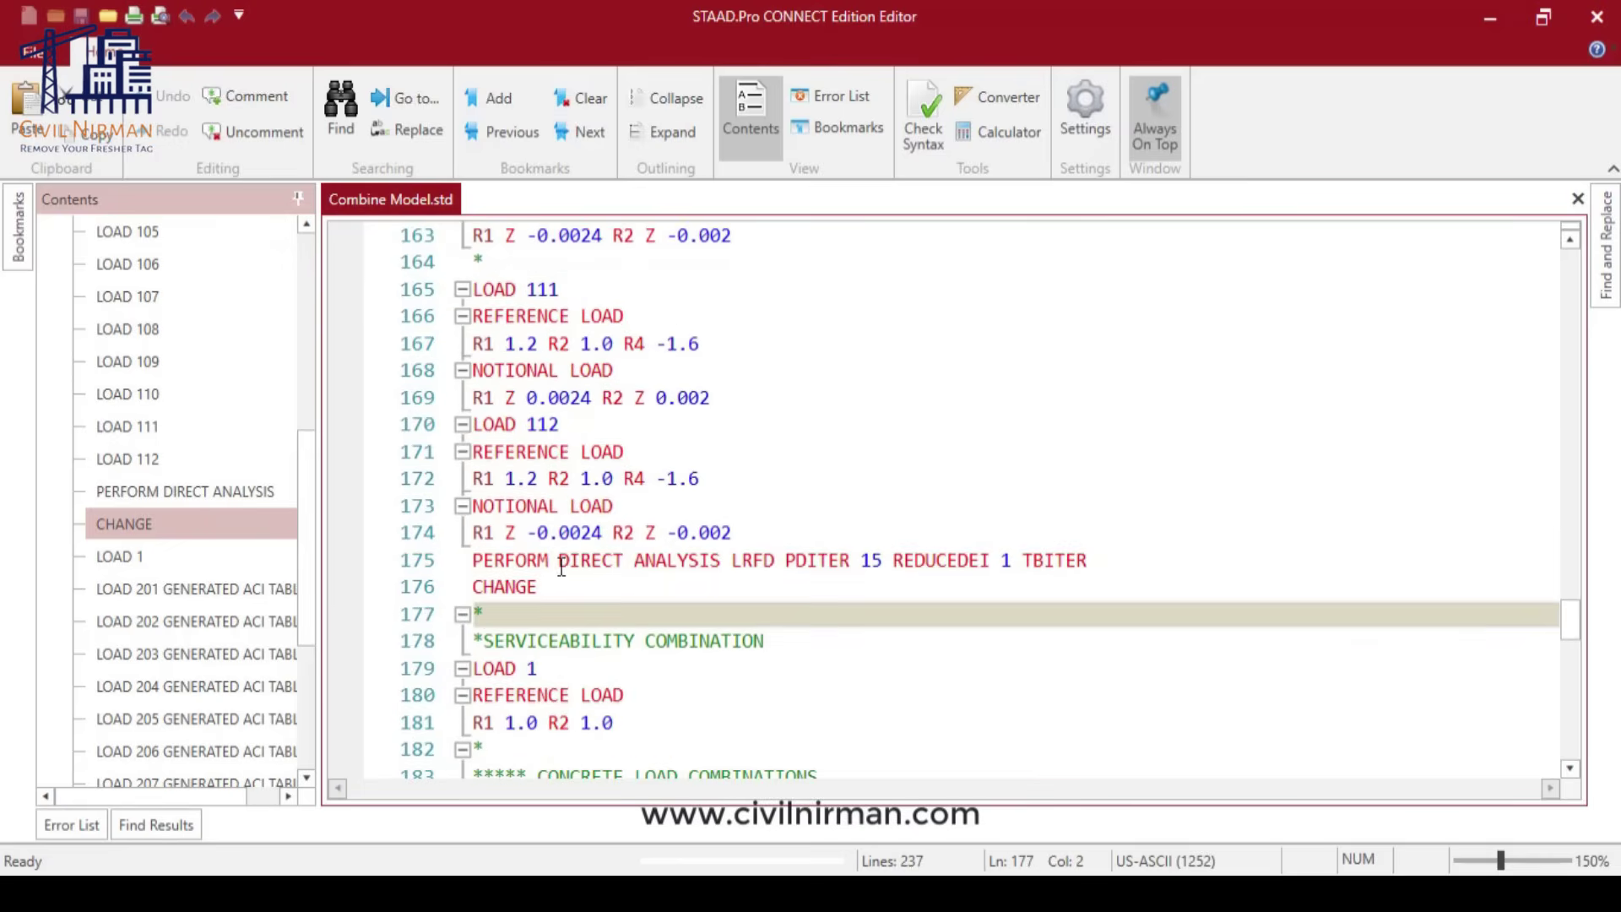
left_click_drag(539, 587, 472, 564)
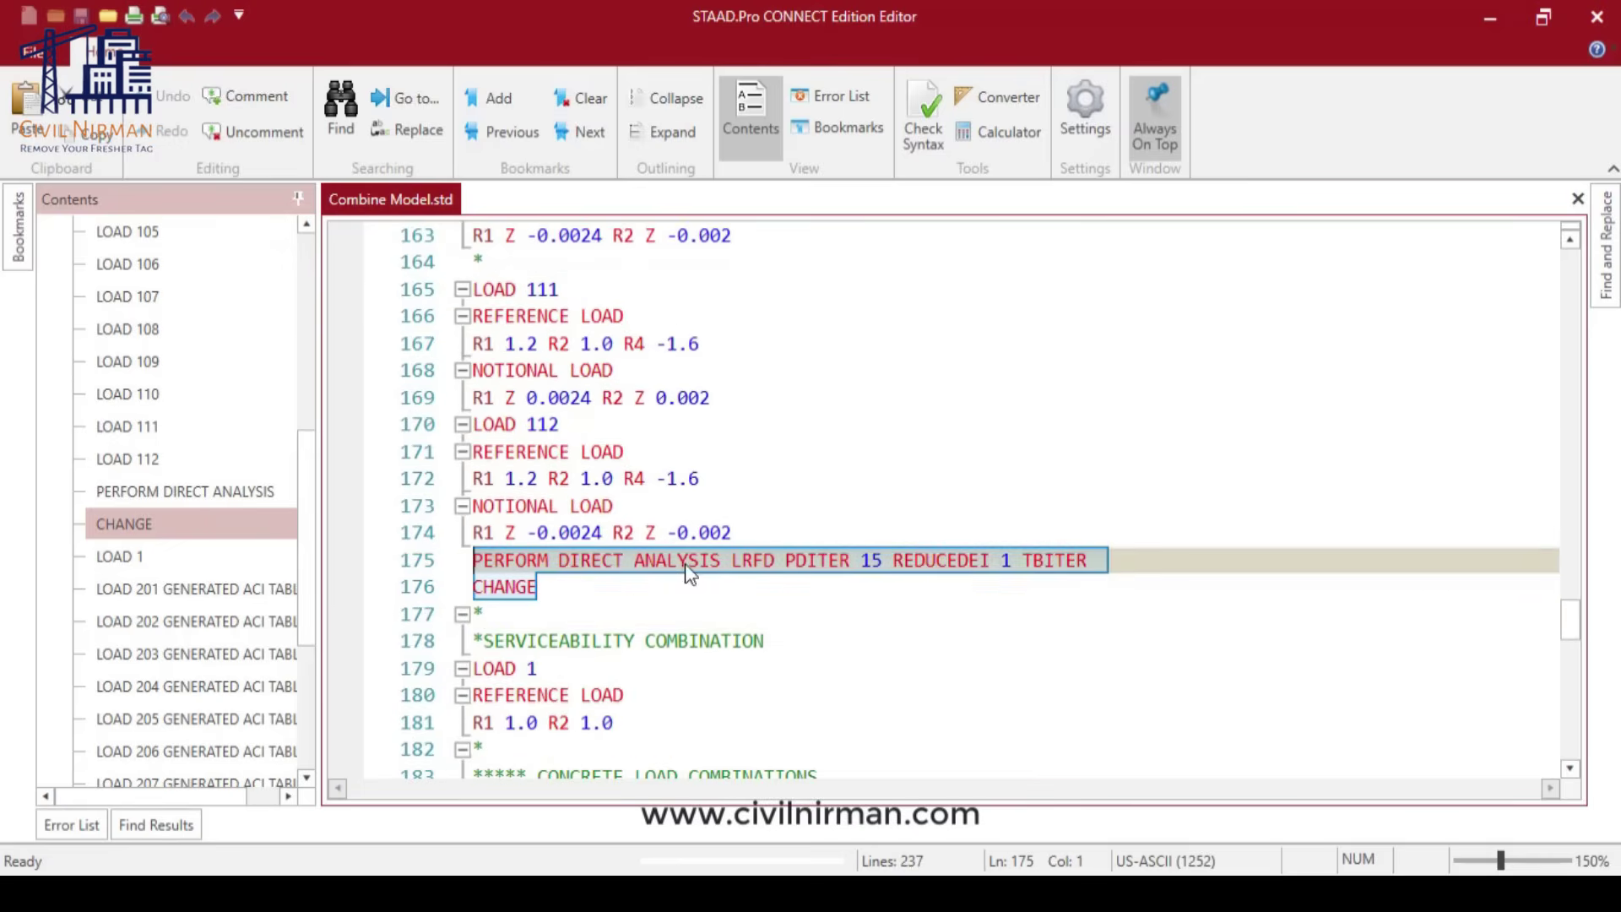
scroll(686, 564, "down", 1, "ctrl")
scroll(731, 450, "up", 3)
scroll(731, 451, "up", 4)
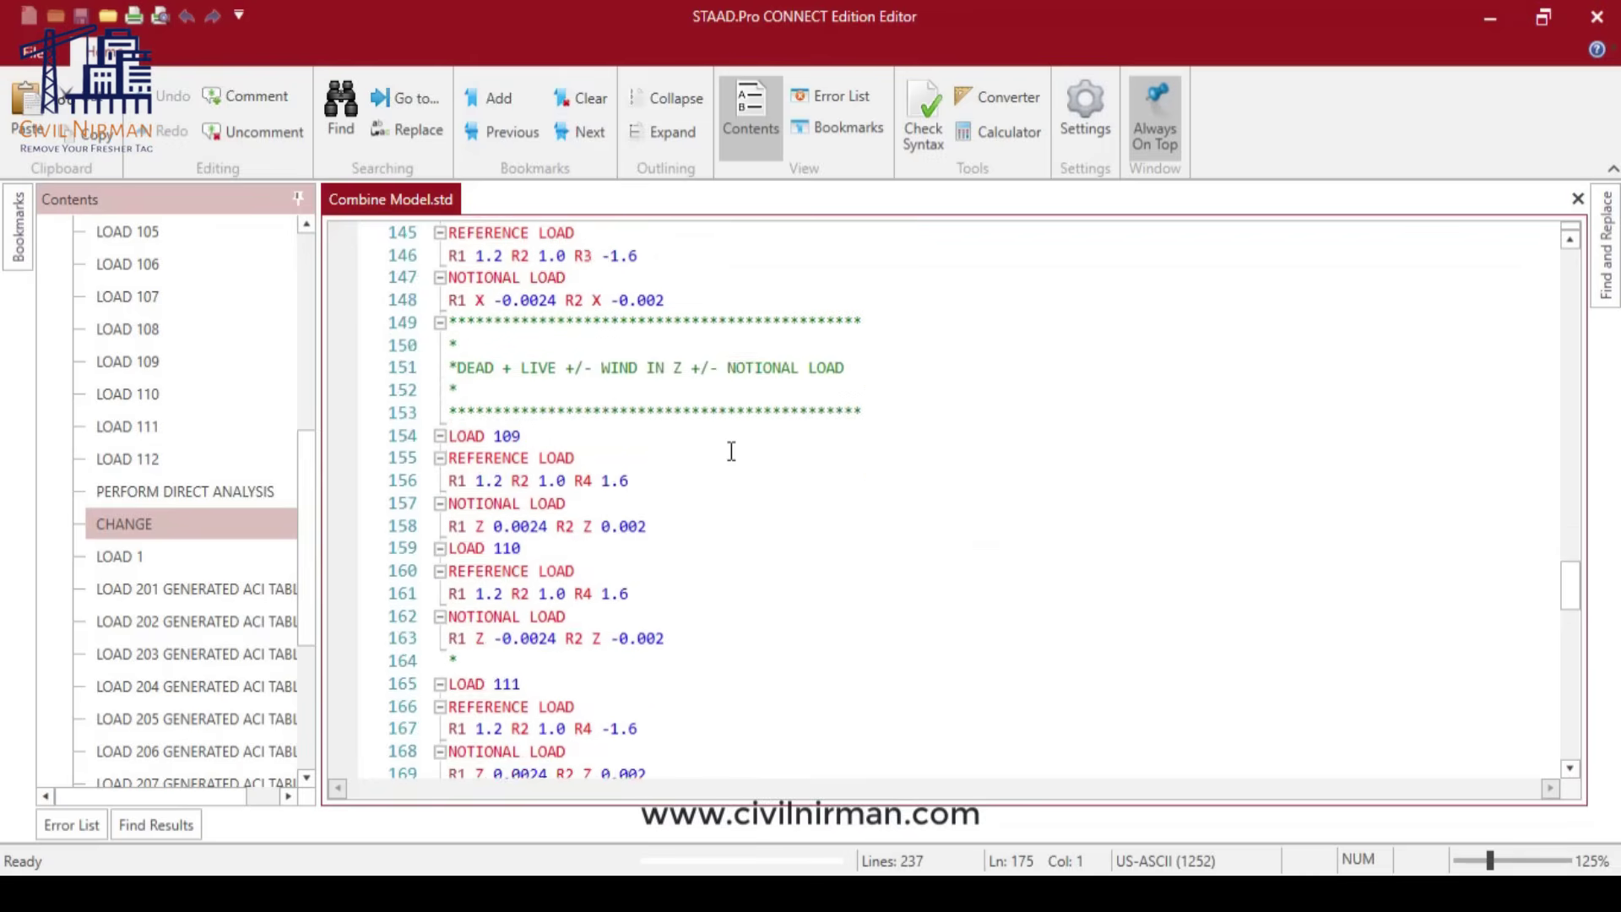
scroll(783, 483, "up", 3)
scroll(784, 483, "down", 11)
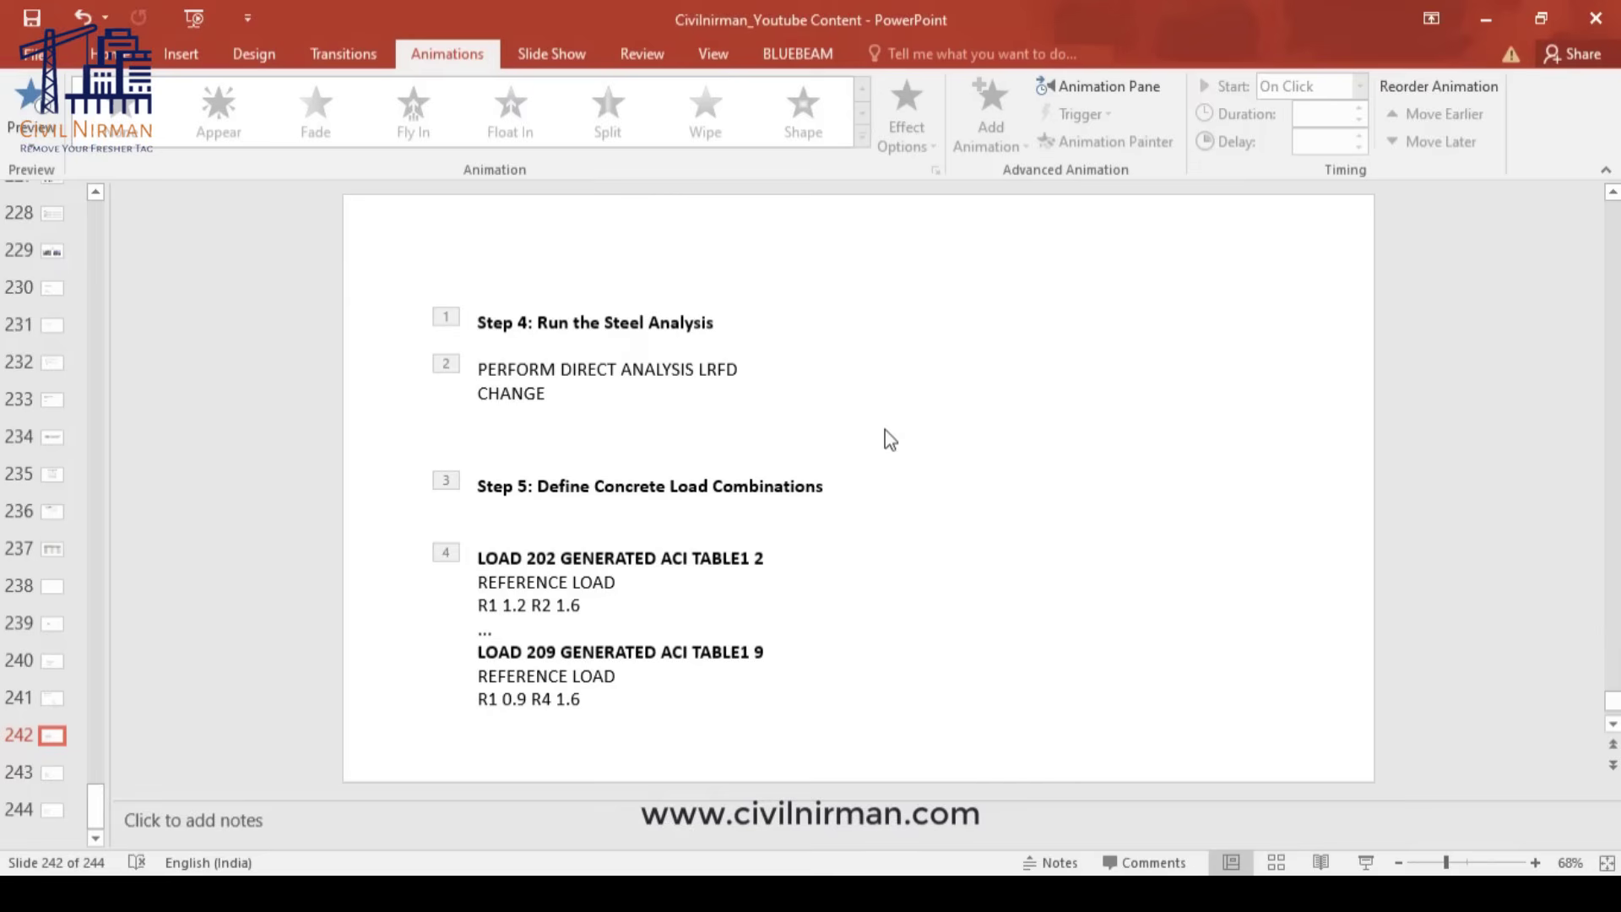
Step: Present the steel analysis and ACI concrete combinations slide full screen, then return to STAAD.Pro
left_click(1365, 862)
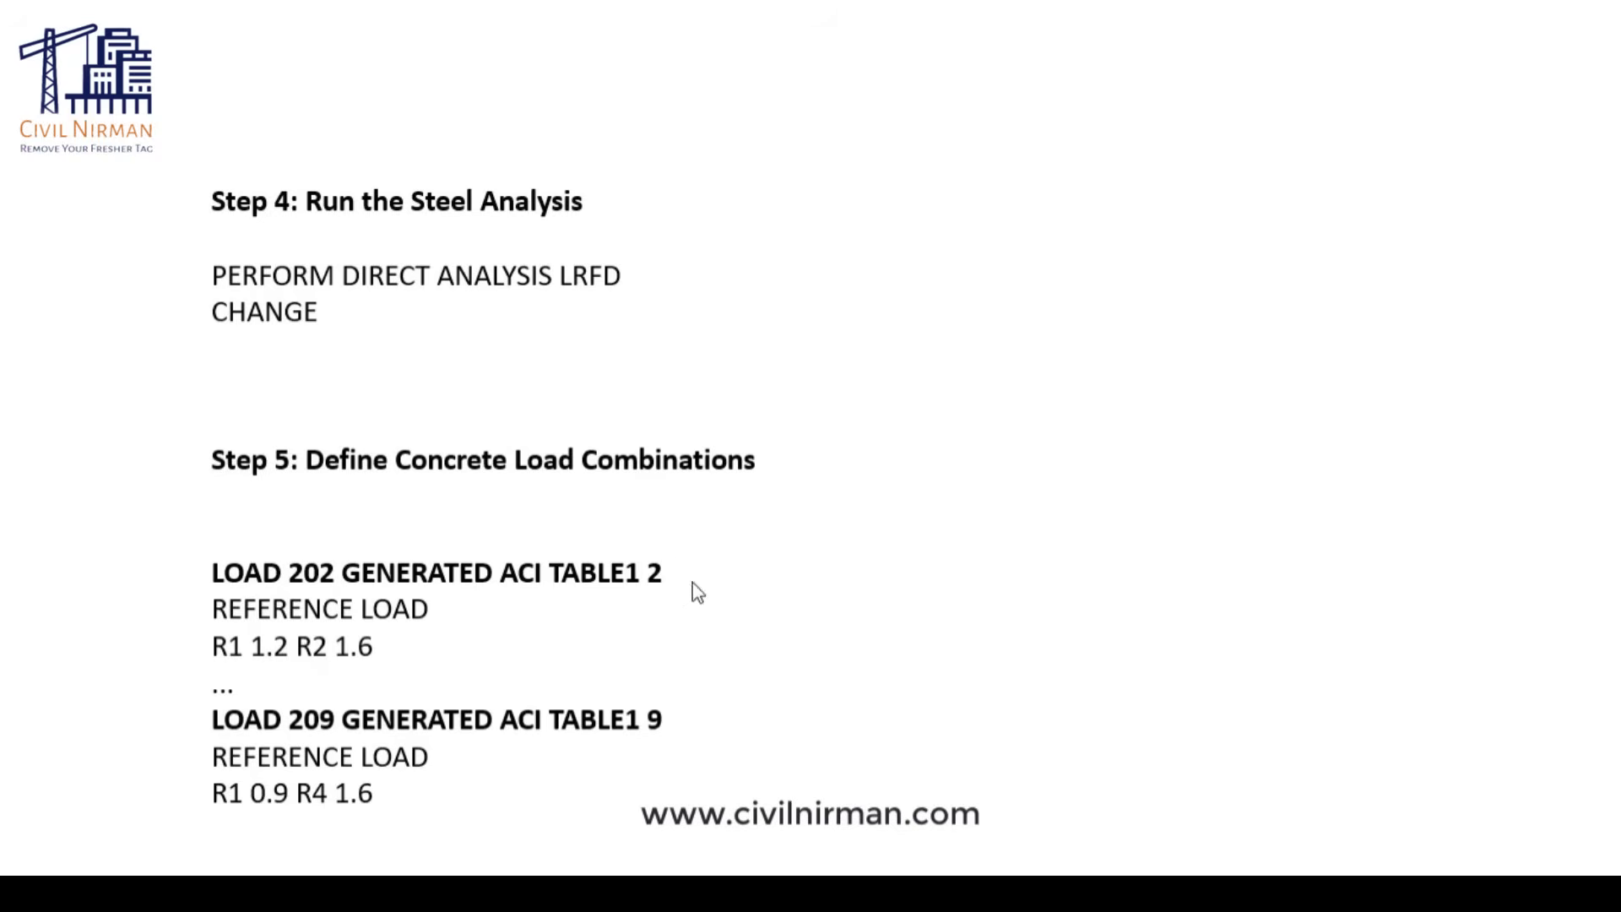
key("Escape")
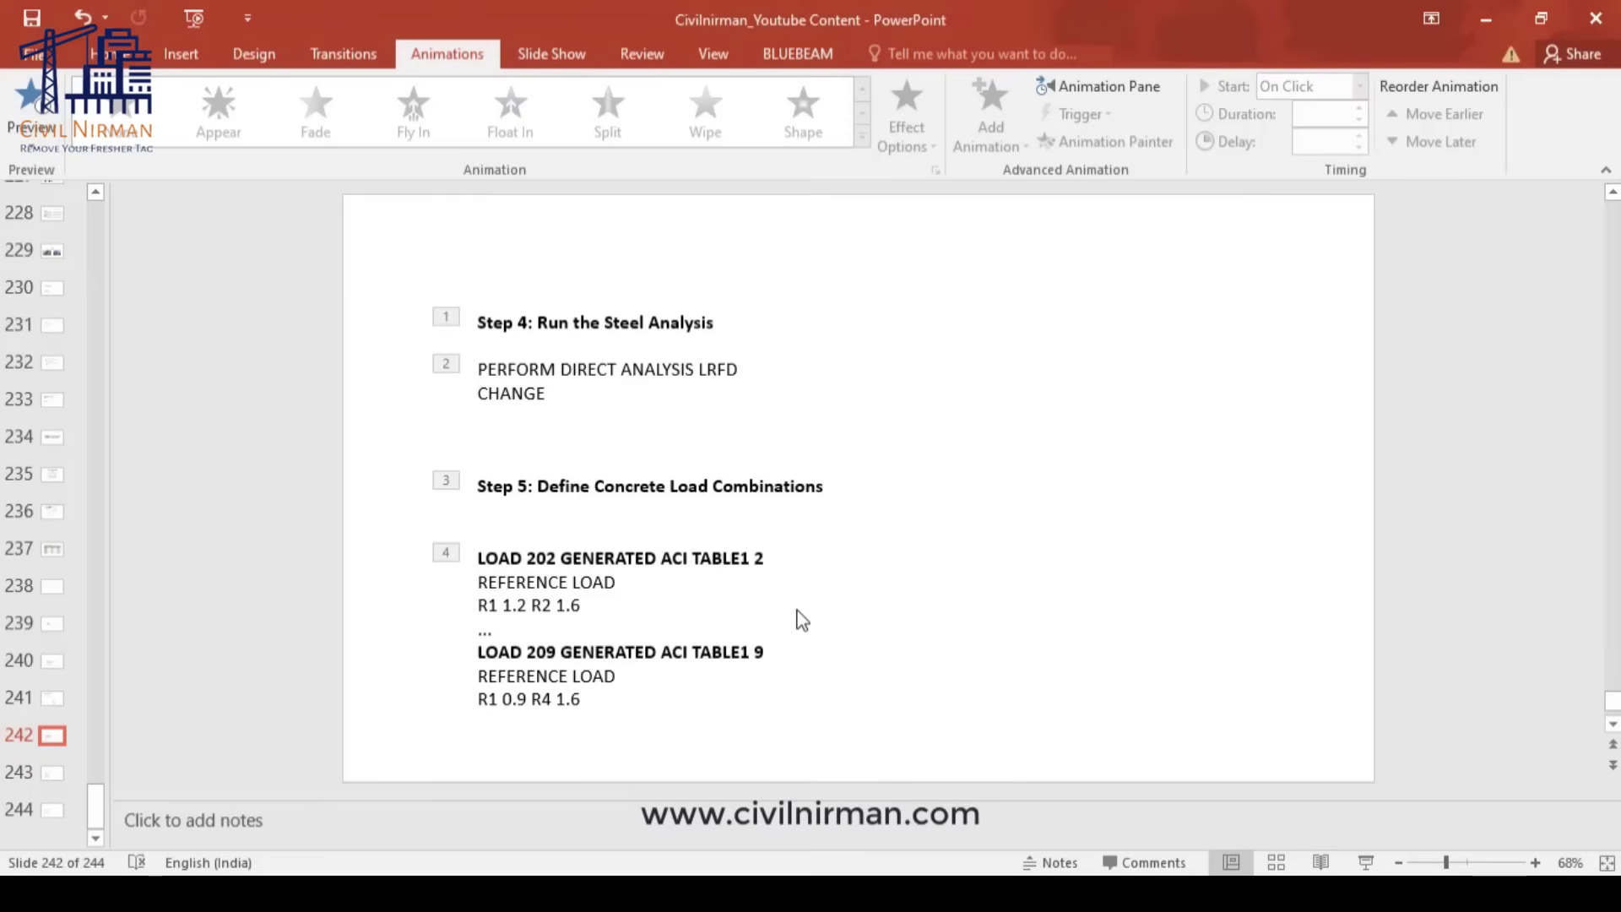
key("alt+Tab")
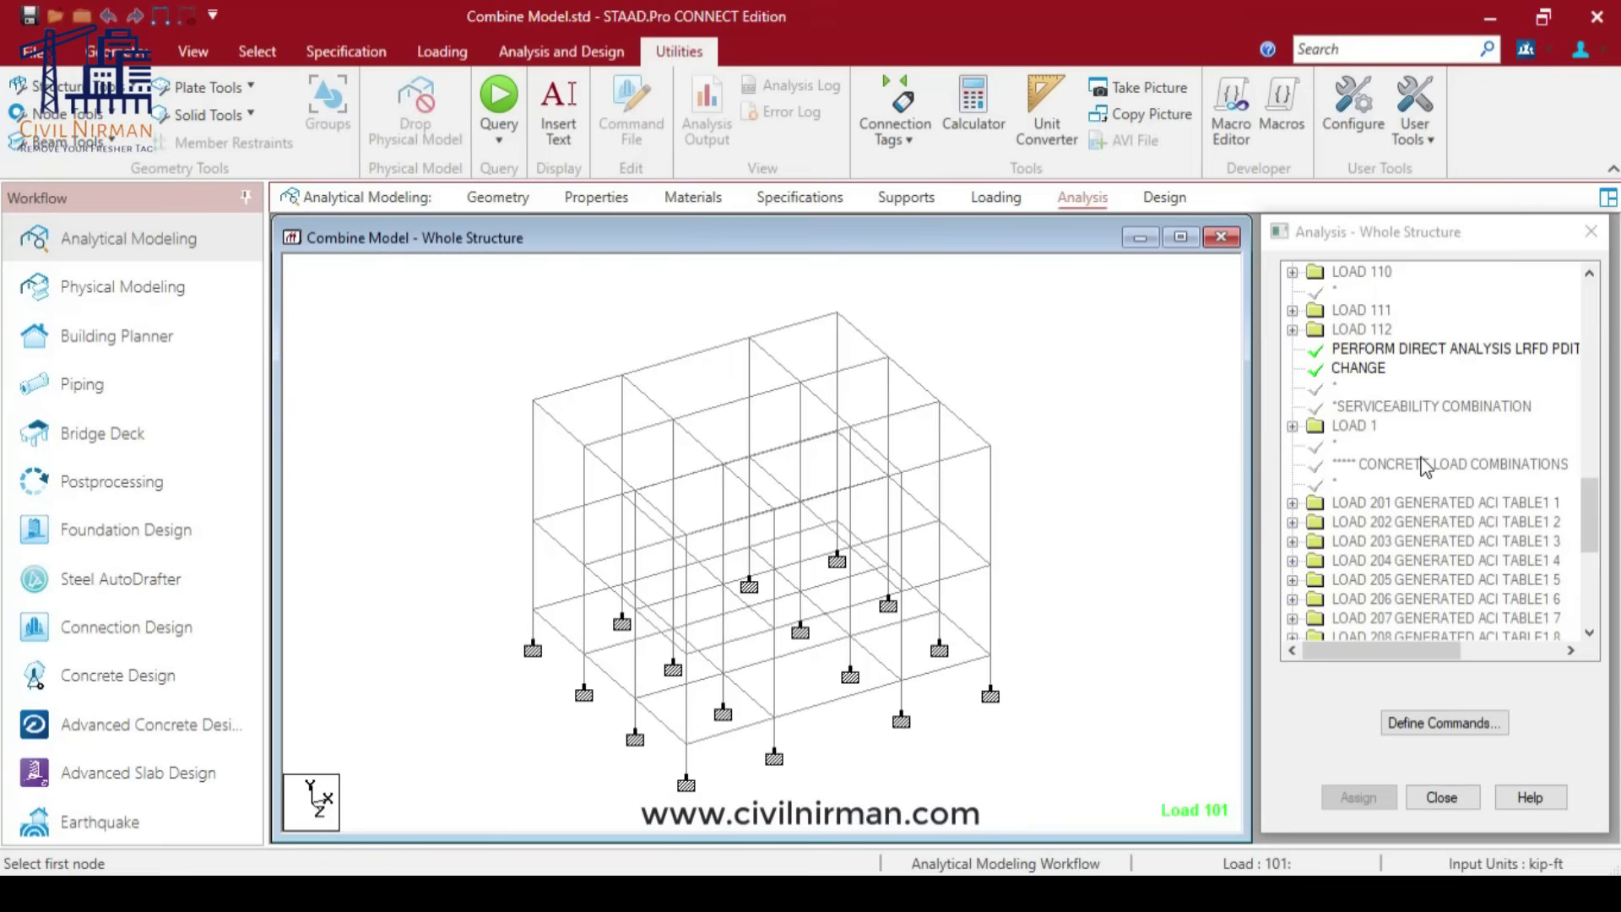
Step: Expand the load case list and show combination 201's reference load R1 1.4
left_click(996, 203)
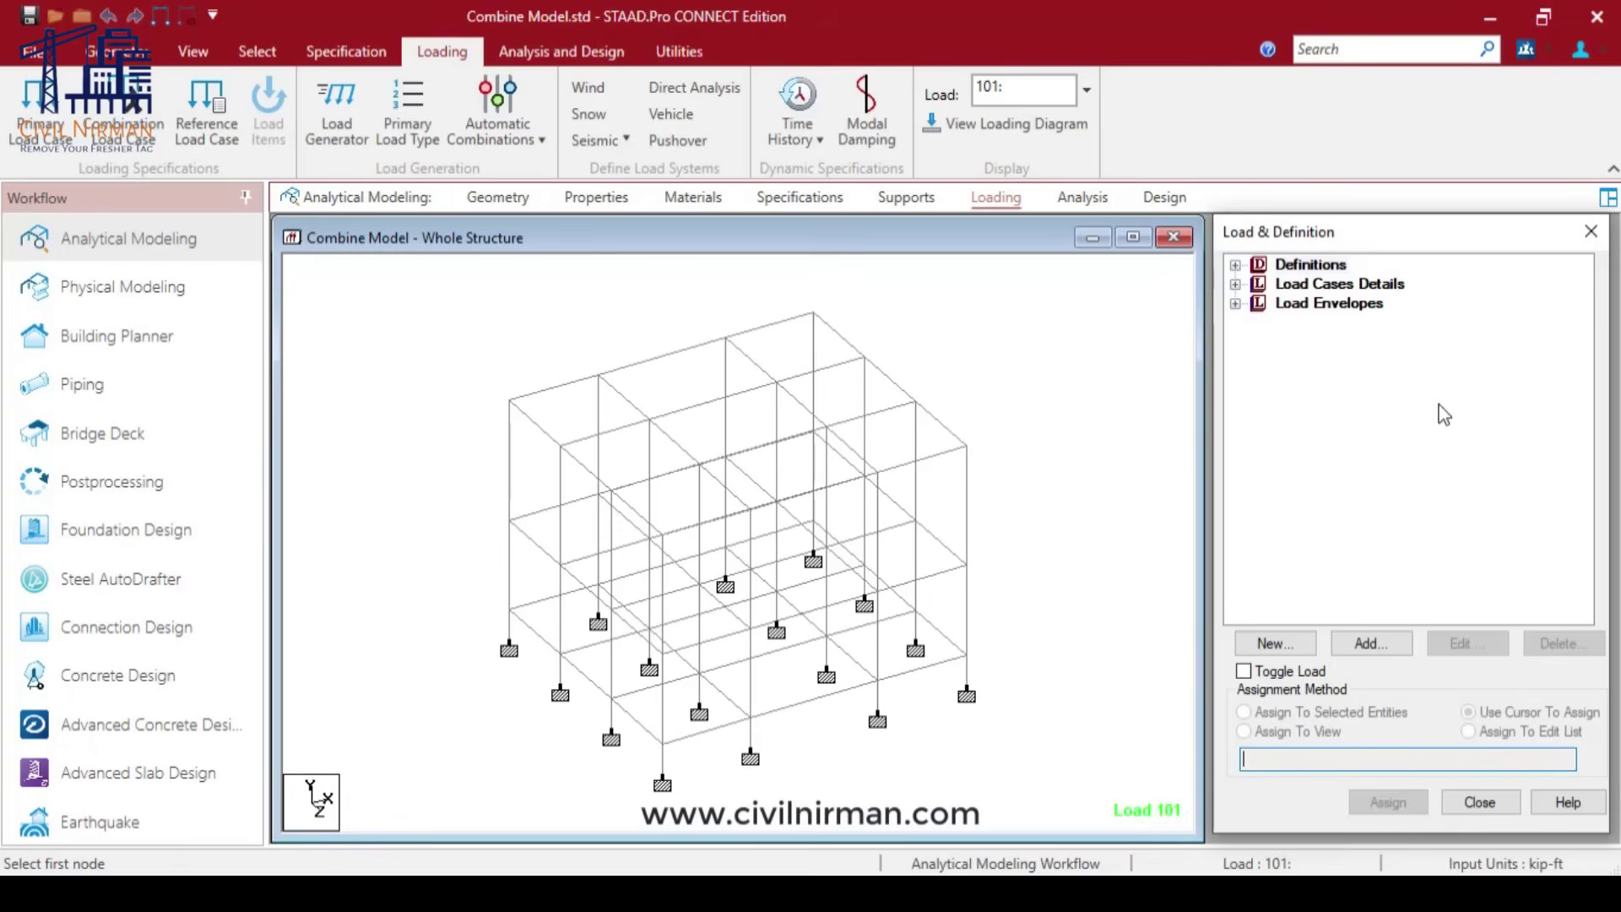
left_click(1235, 284)
scroll(1393, 460, "down", 2)
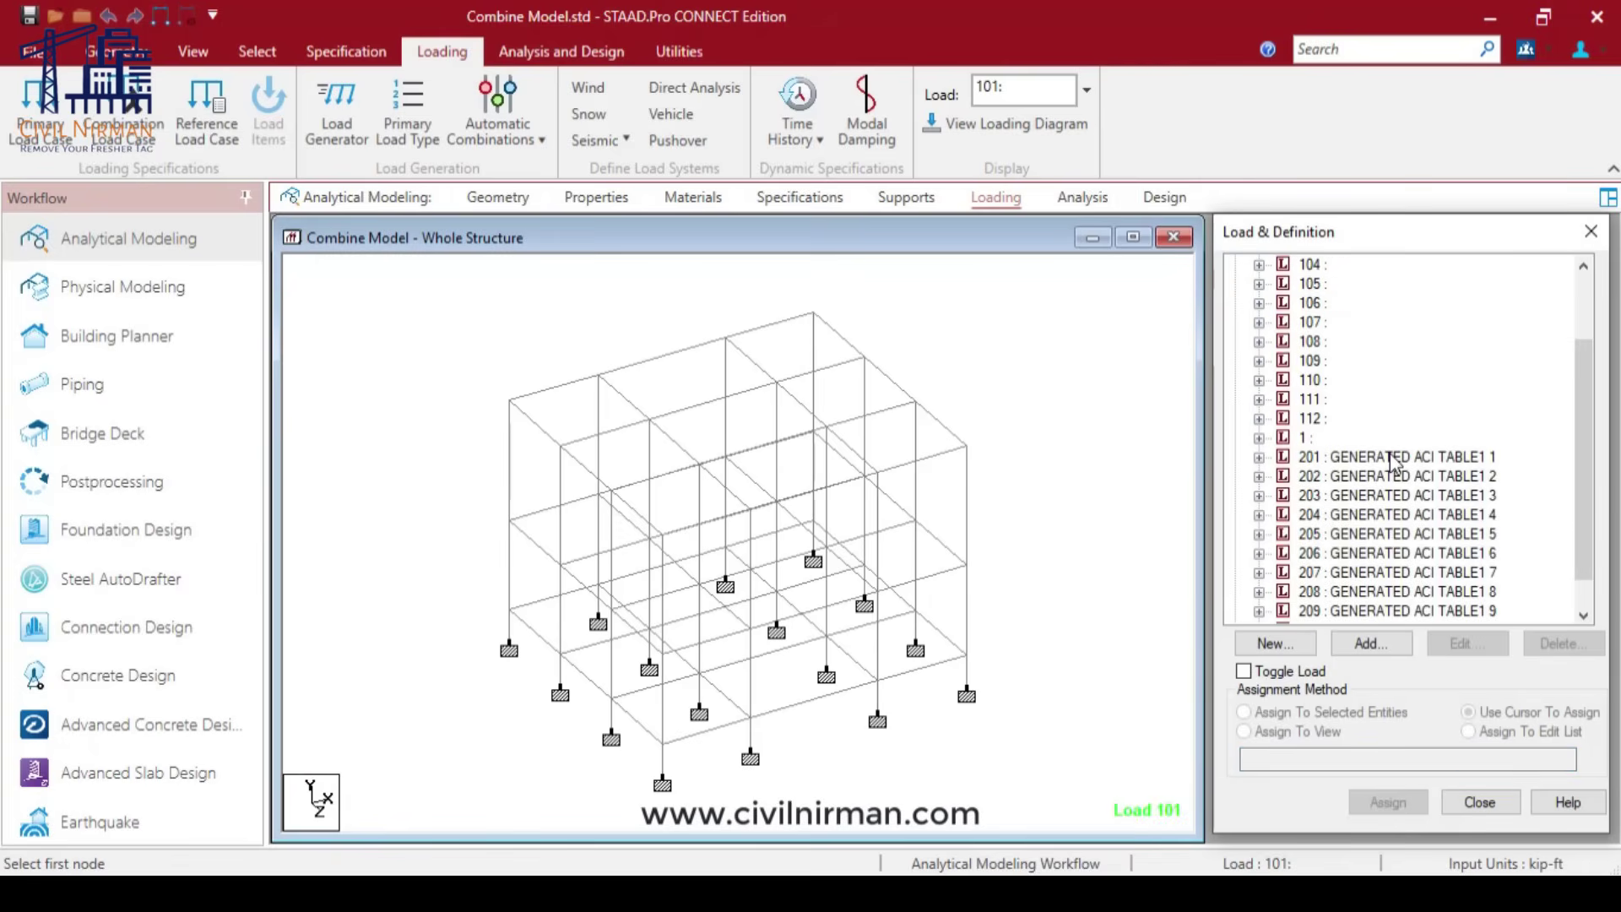
scroll(1399, 463, "up", 2)
scroll(1444, 428, "down", 2)
left_click(1258, 457)
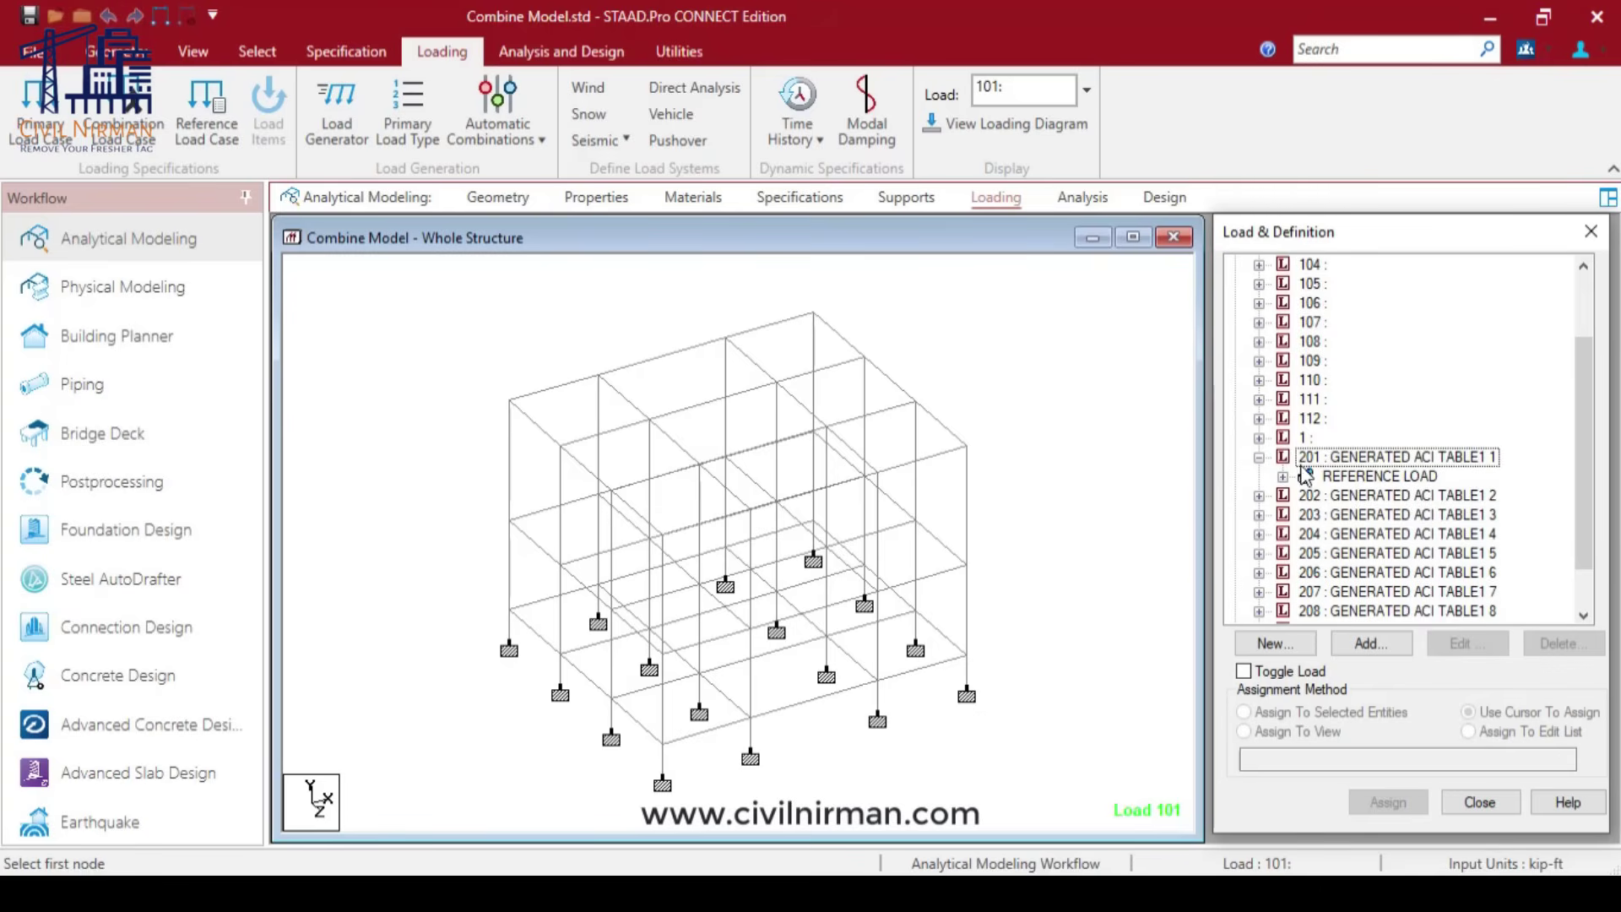
left_click(1284, 477)
left_click(1380, 498)
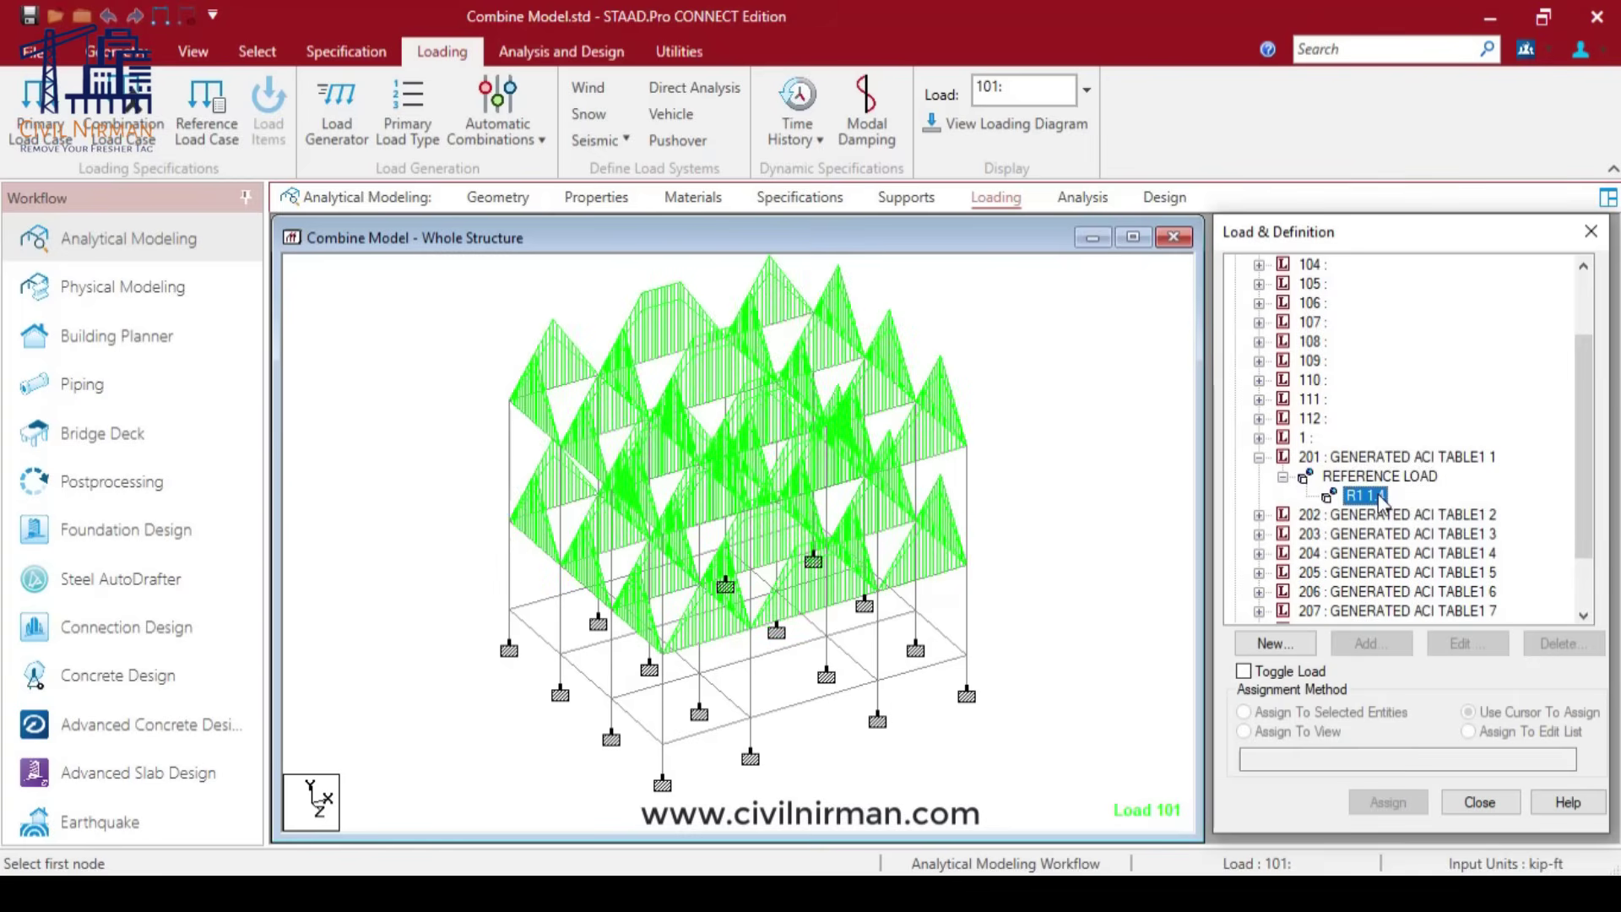
Step: Reveal combination 202's factors (R1 1.2, R2 1.6) and expand combinations 203 and 204
left_click(1258, 515)
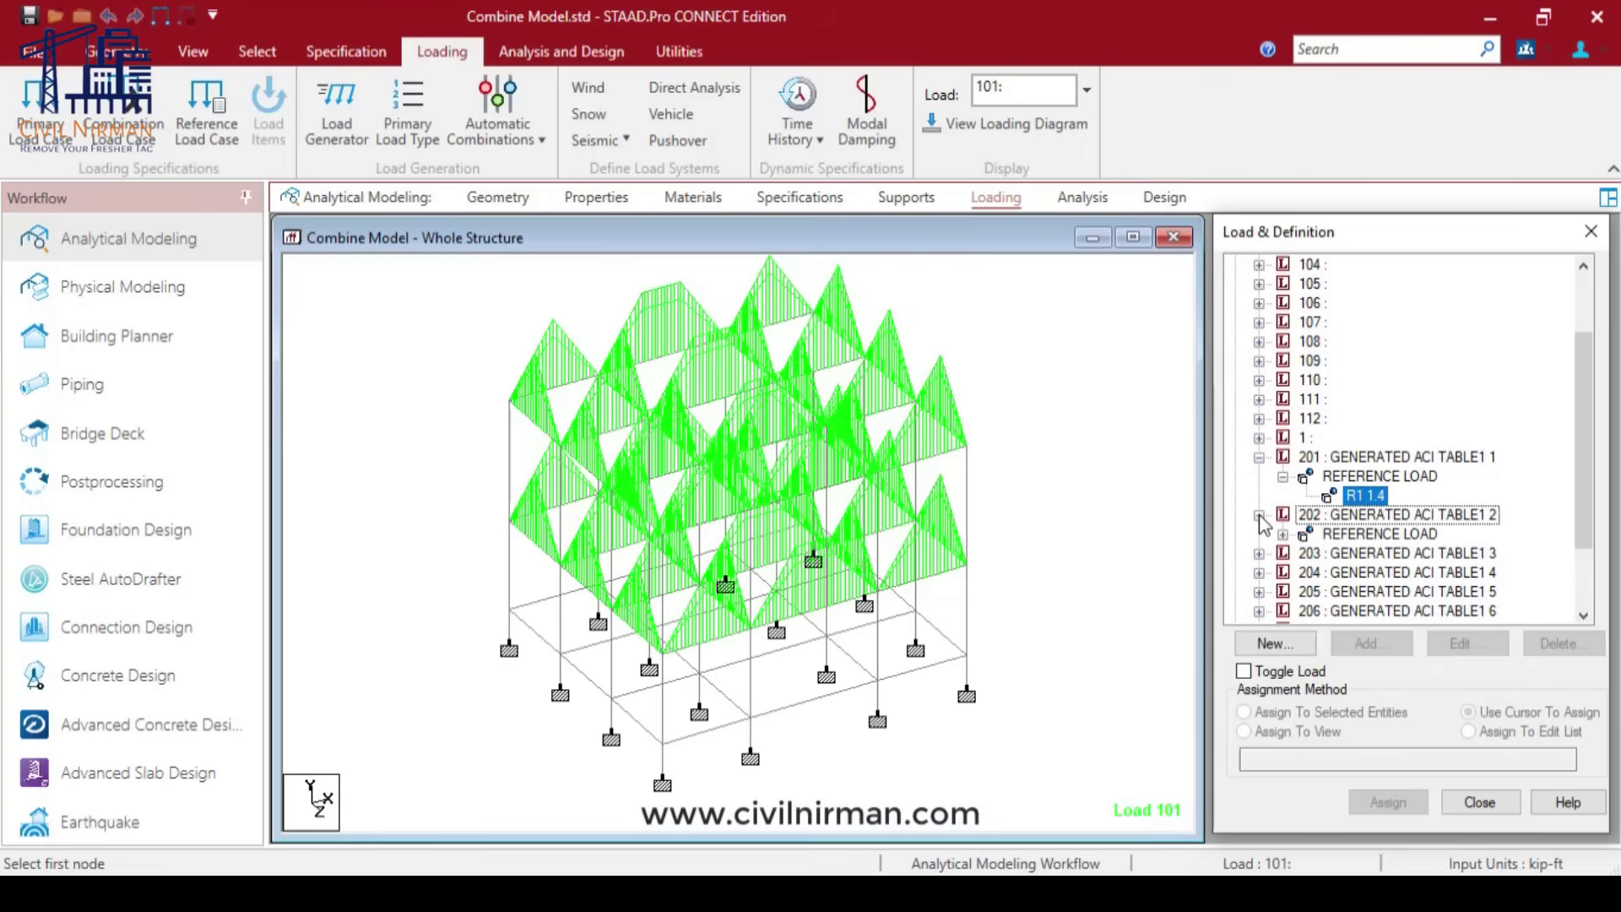
left_click(1283, 534)
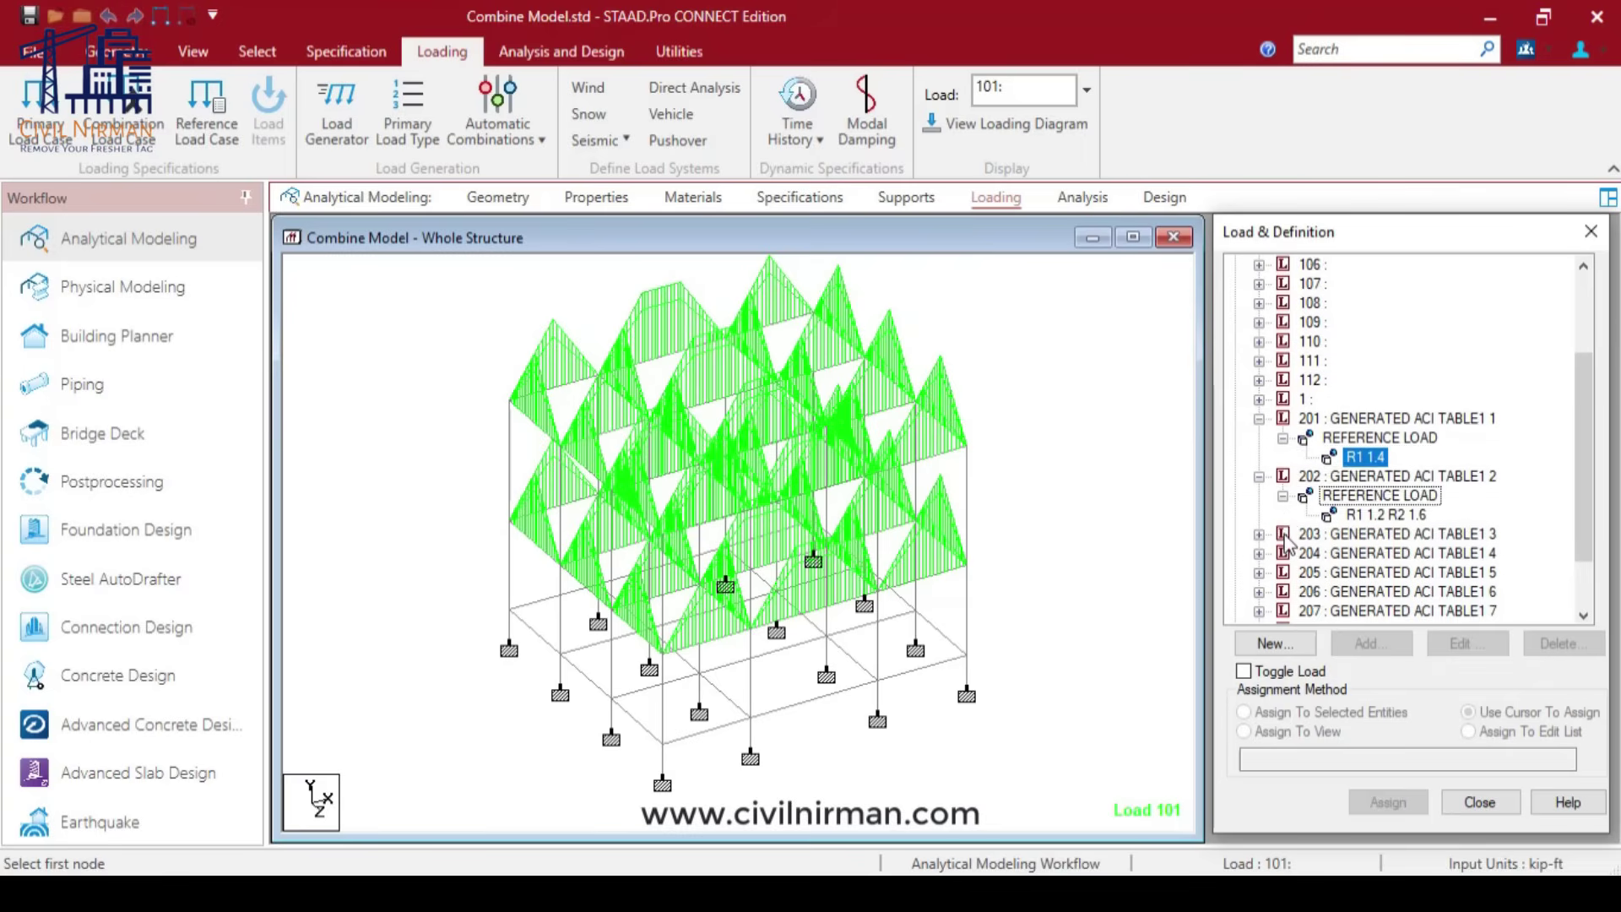
scroll(1288, 543, "down", 1)
left_click(1259, 515)
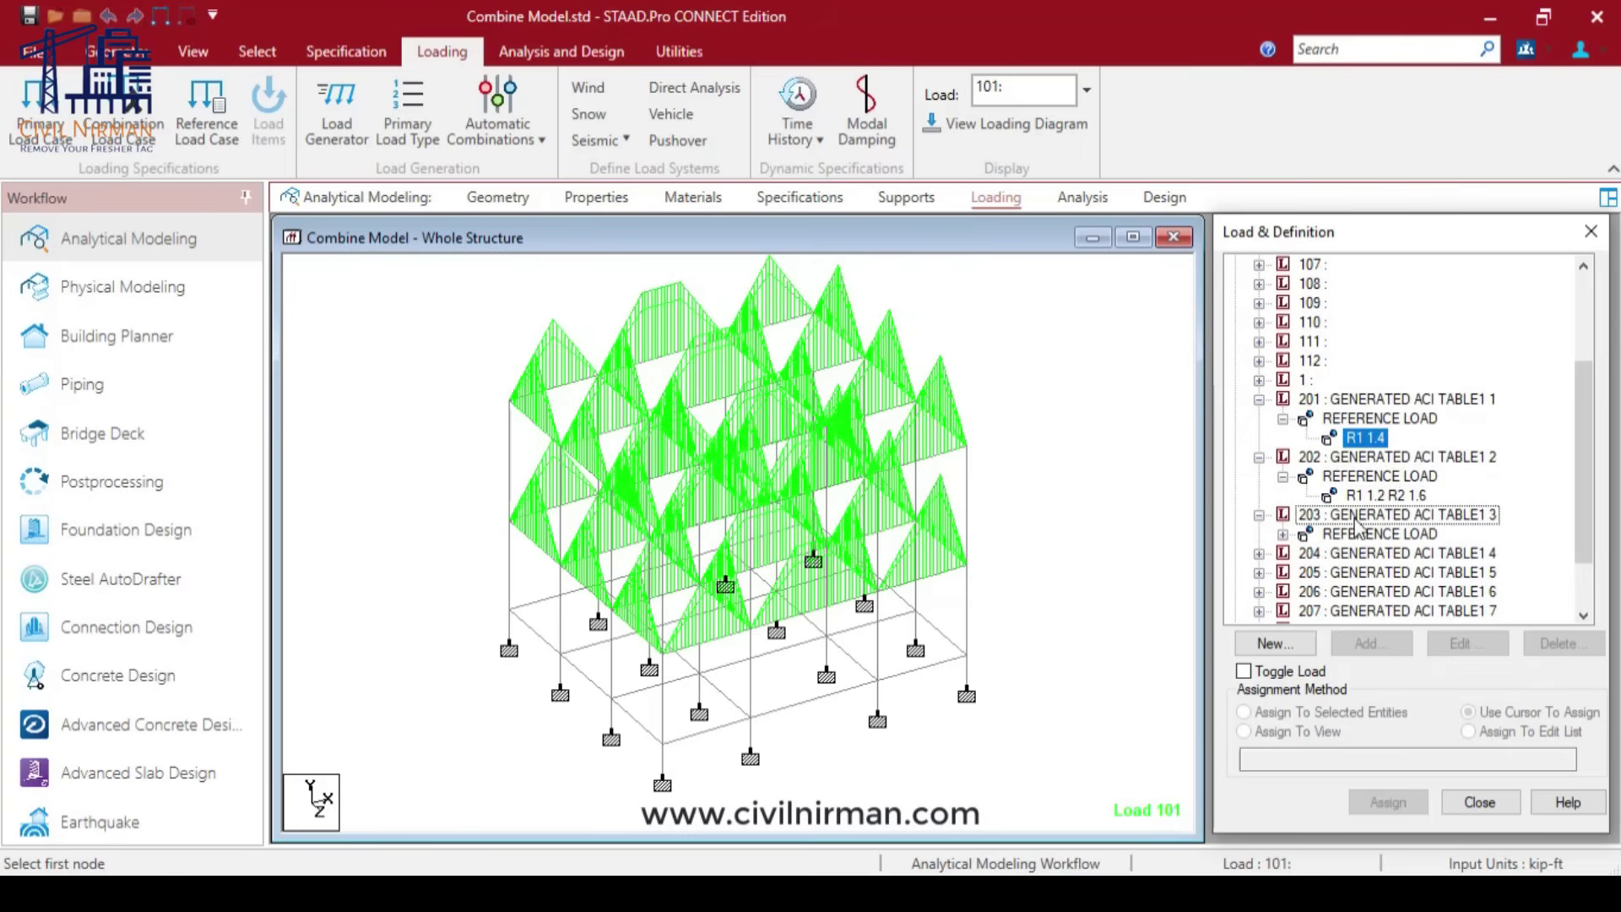
left_click(1259, 554)
scroll(1280, 560, "down", 1)
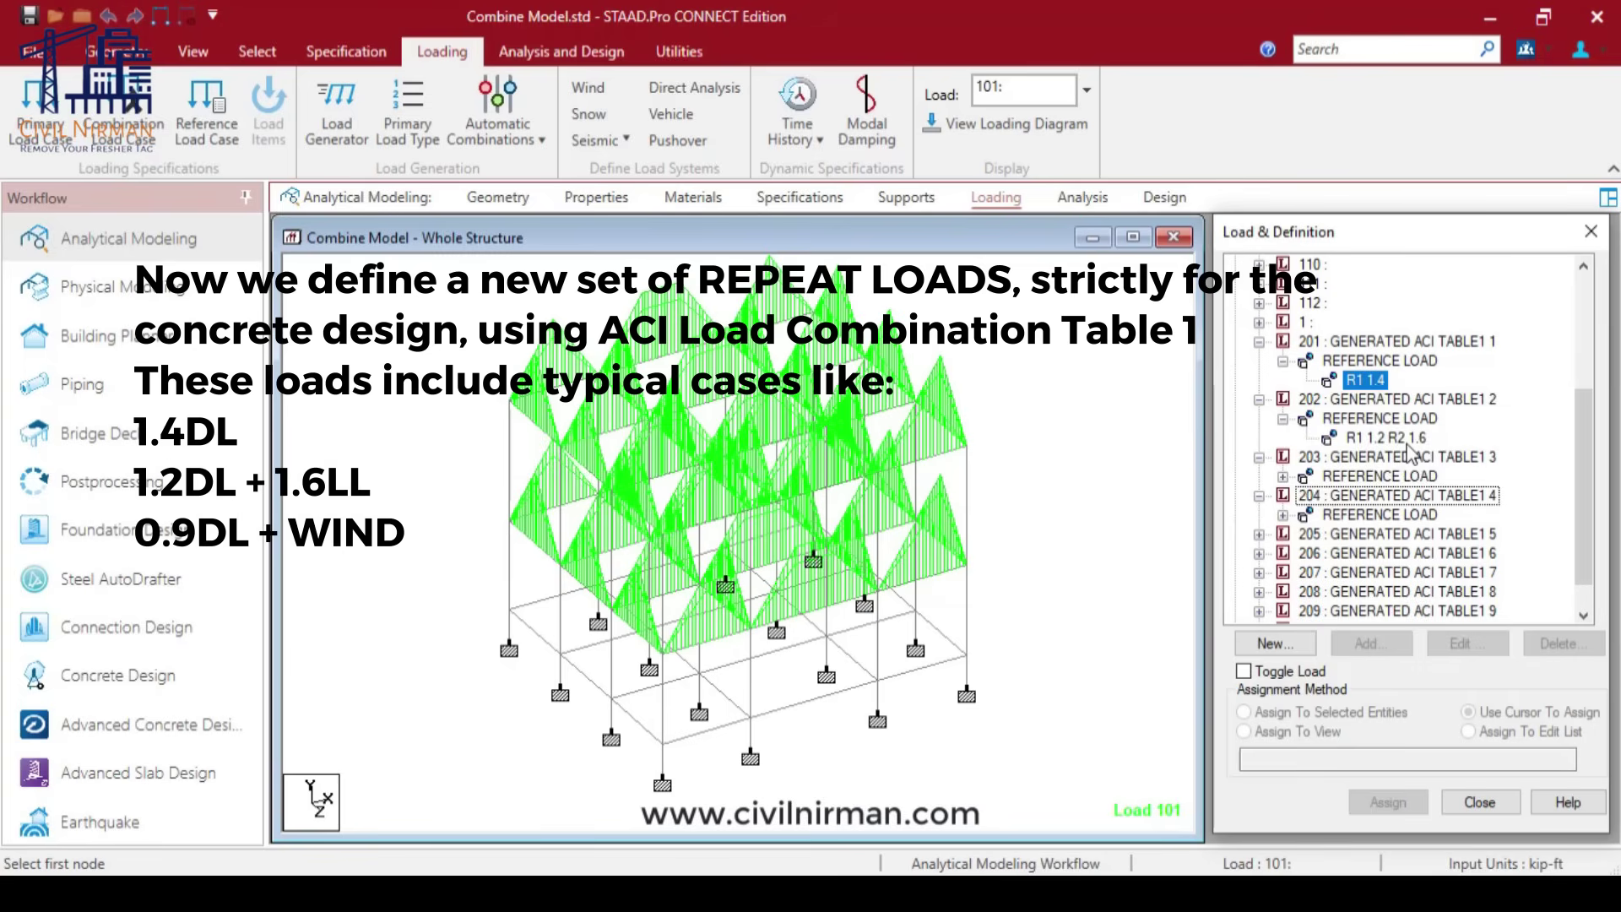
Step: Reveal the reference load factors of ACI combinations 203, 204, 205 and 206
left_click(1283, 478)
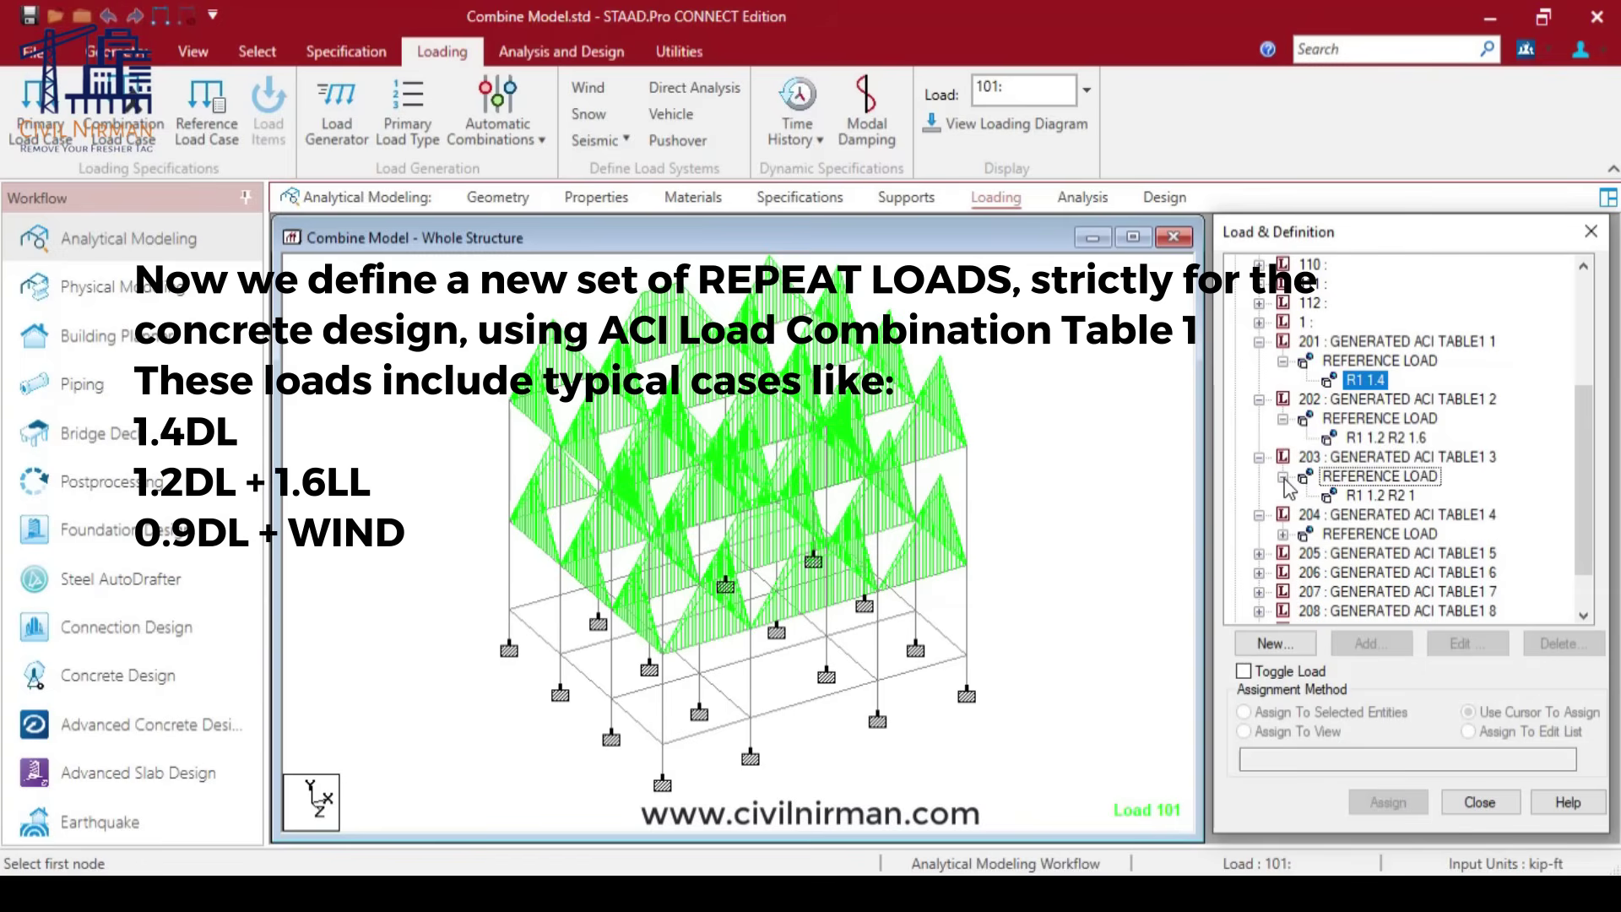
scroll(1287, 488, "down", 1)
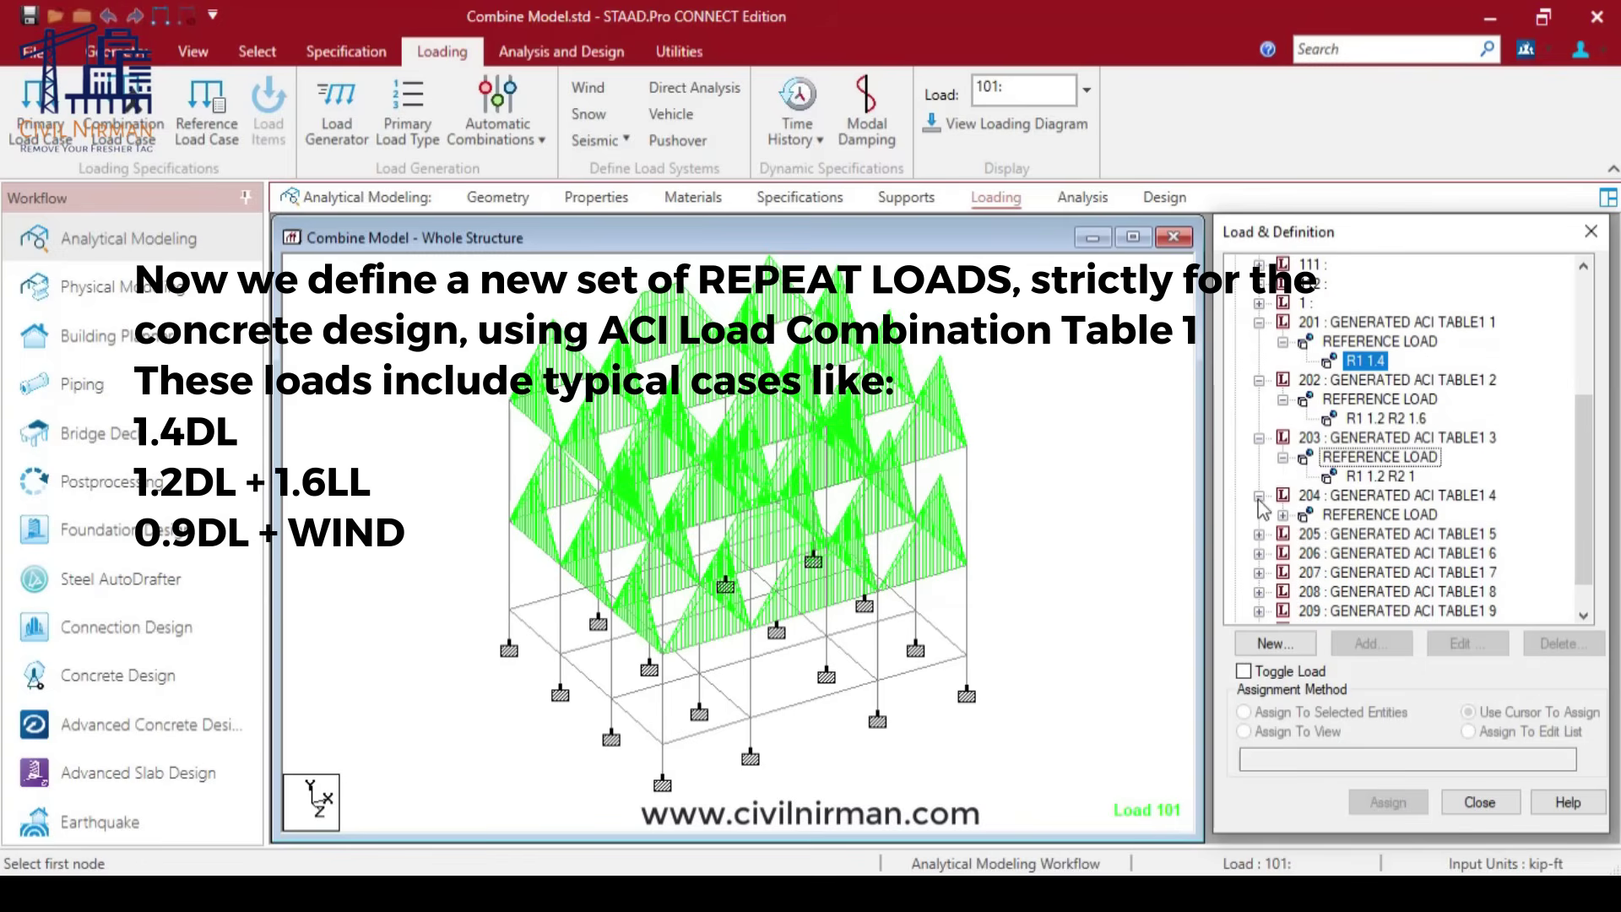
left_click(1283, 514)
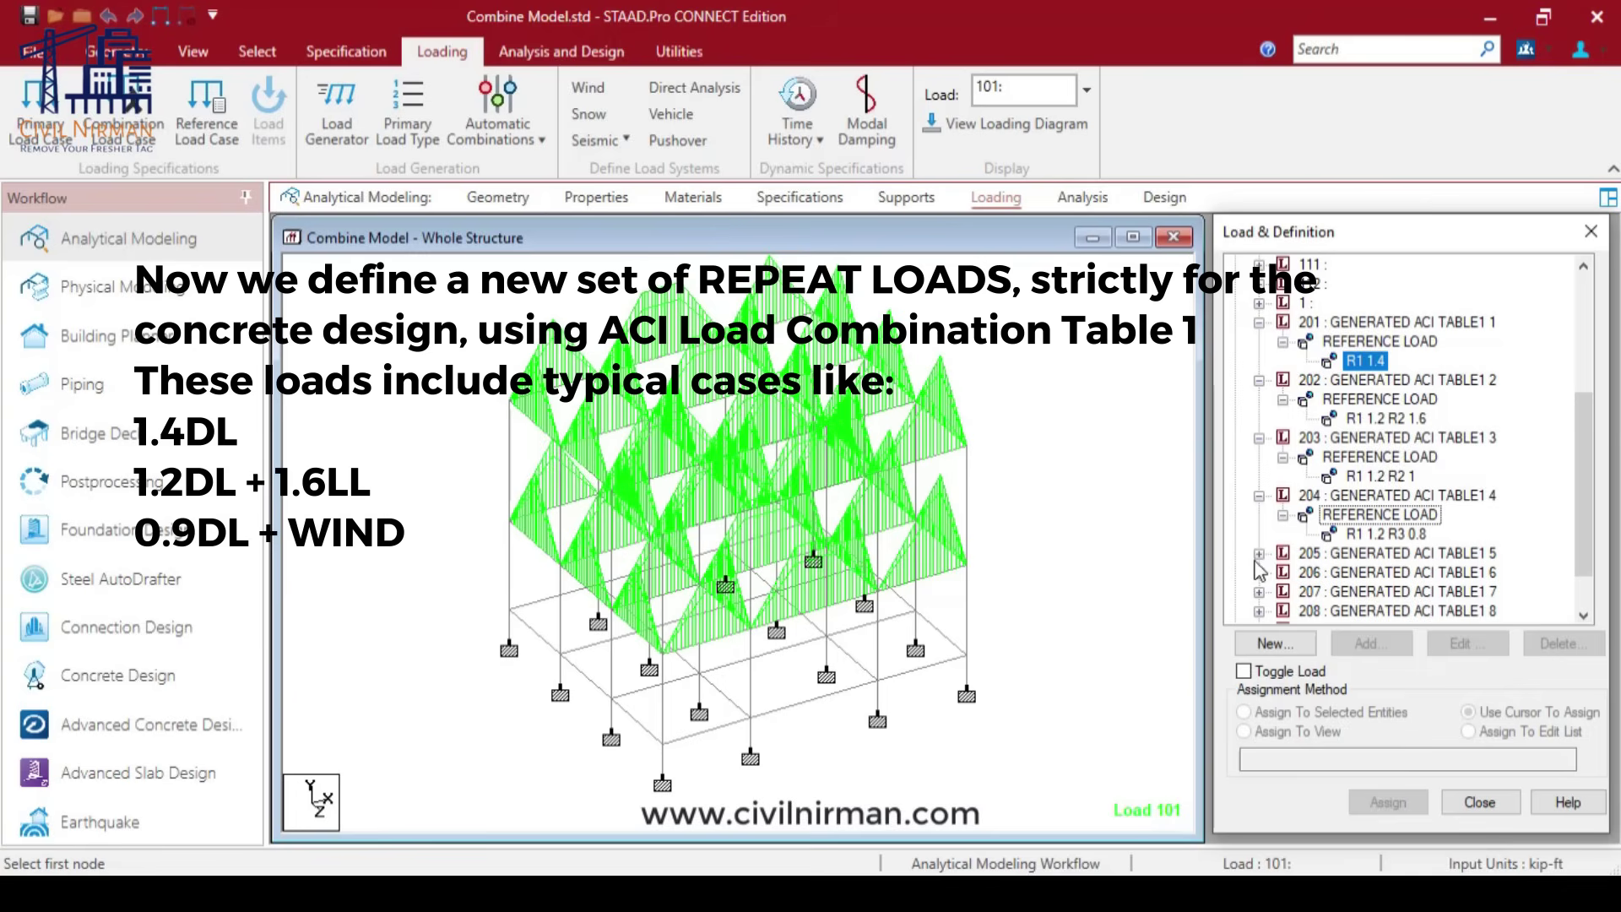
left_click(1259, 554)
scroll(1260, 570, "down", 4)
left_click(1283, 497)
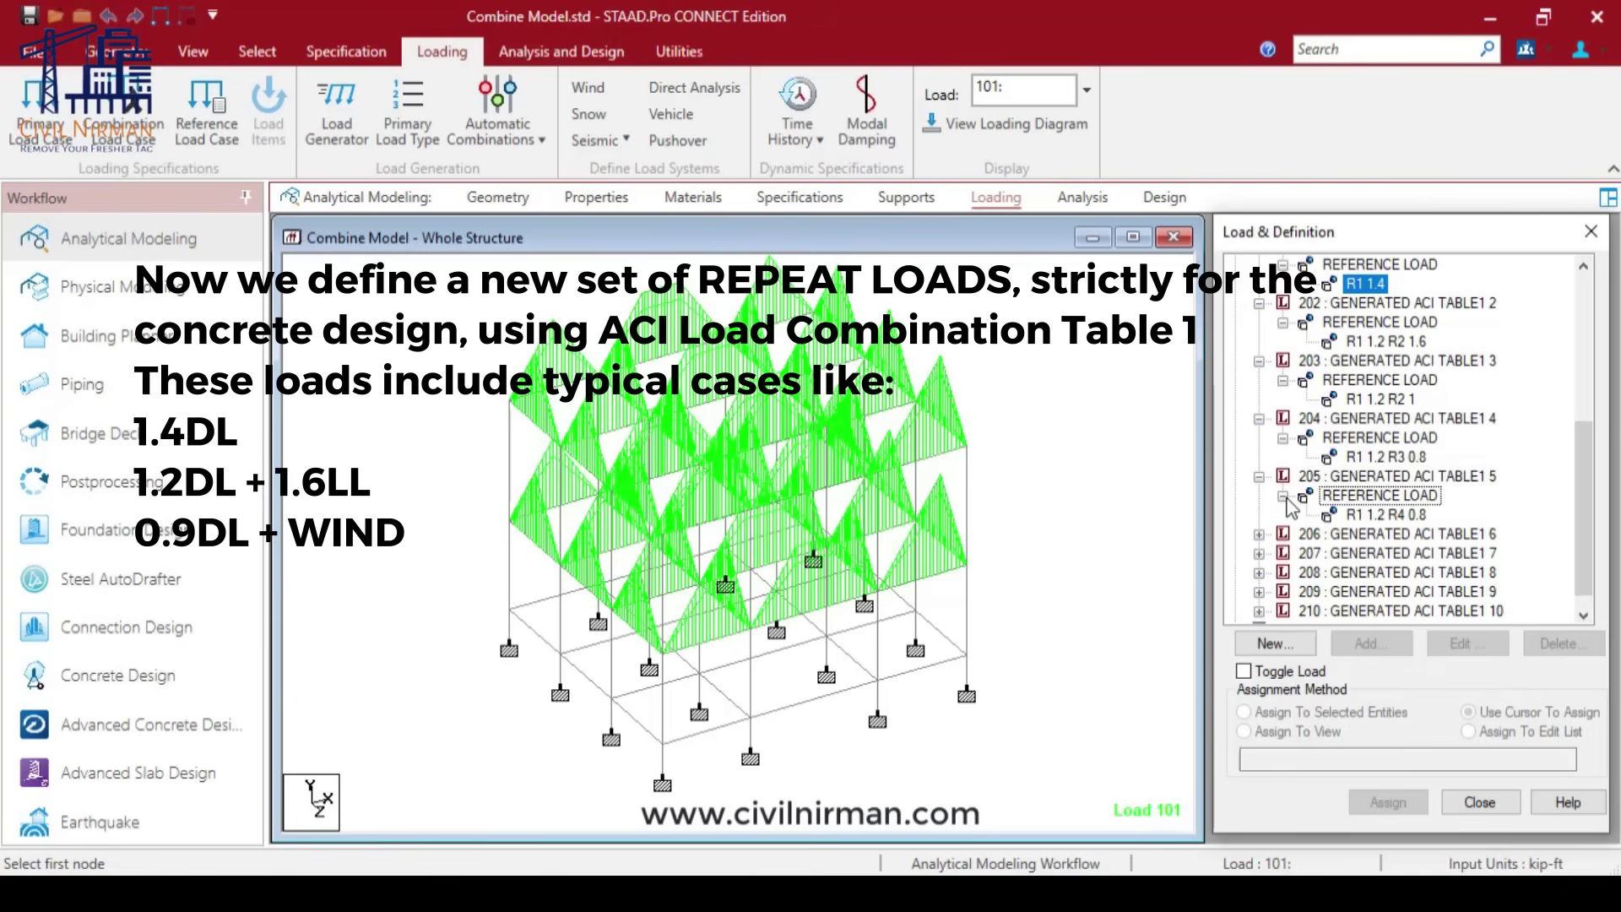
left_click(1259, 534)
scroll(1265, 533, "down", 2)
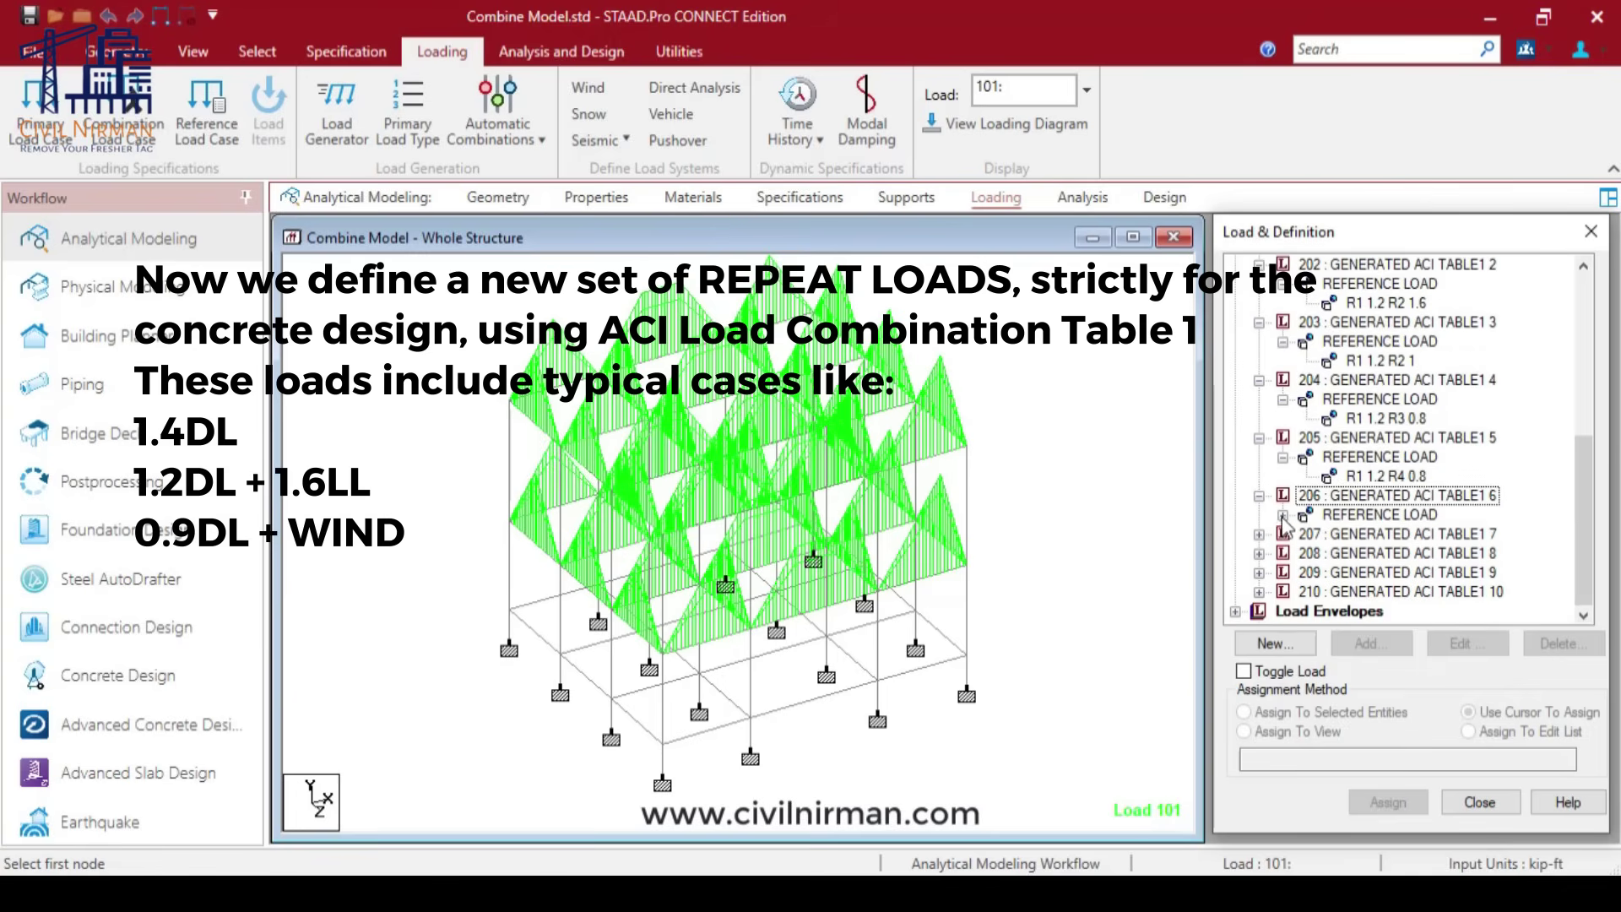
left_click(1283, 514)
scroll(1279, 528, "down", 1)
Step: Reveal the factors of combinations 207 through 210, ending with R1 0.9 for 210
left_click(1259, 534)
scroll(1265, 539, "down", 1)
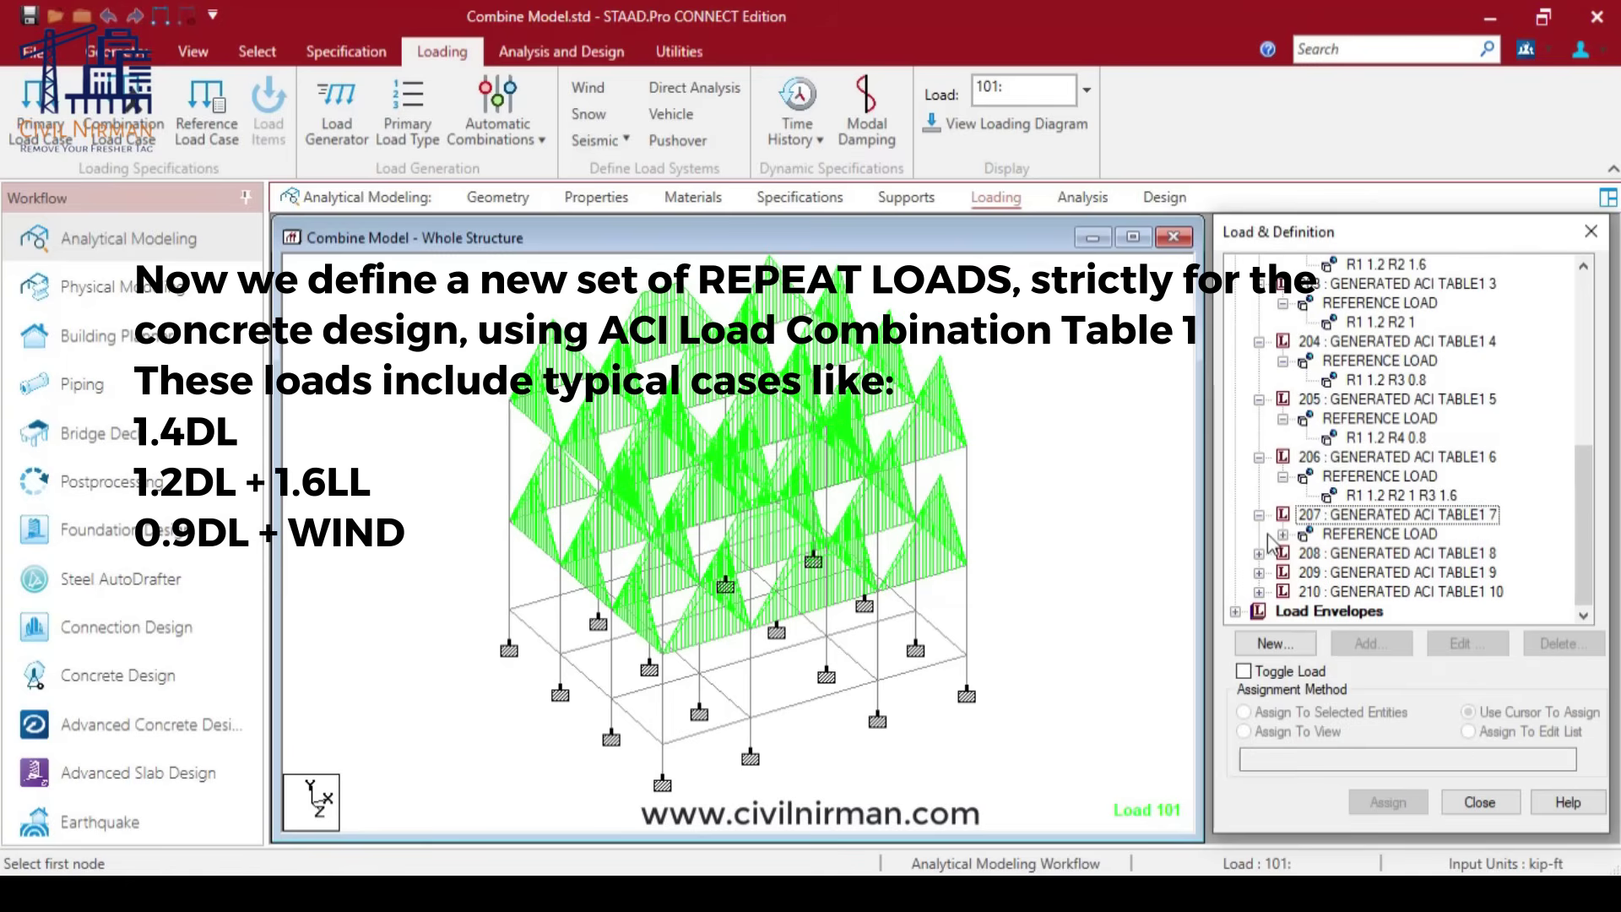
left_click(1283, 534)
scroll(1268, 545, "down", 1)
left_click(1259, 553)
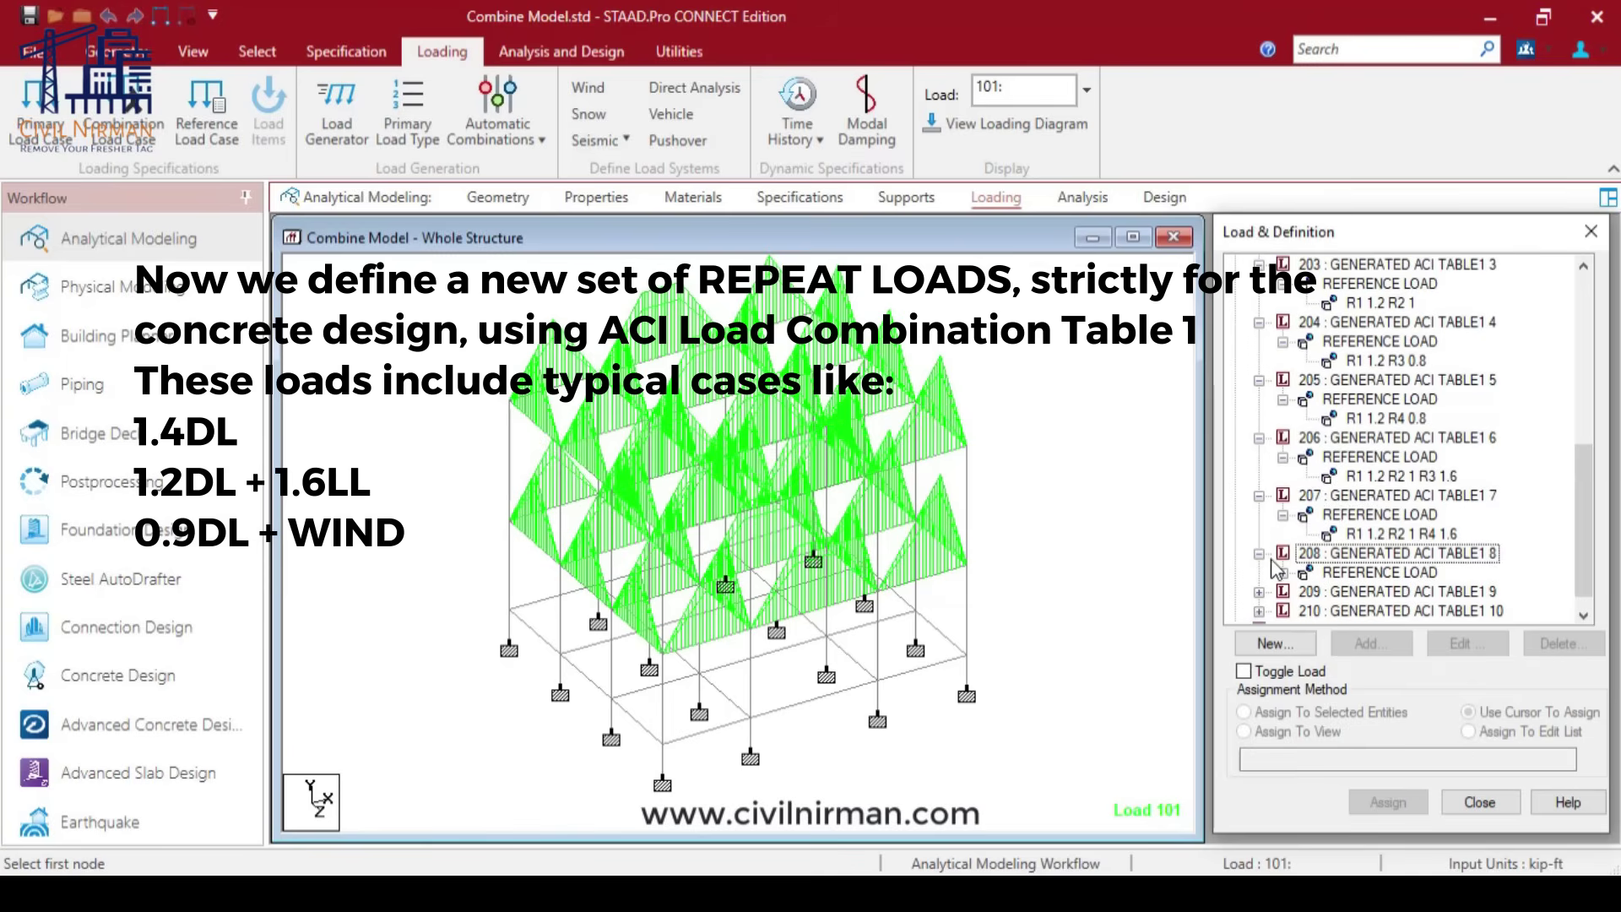
scroll(1268, 549, "down", 1)
left_click(1283, 553)
scroll(1287, 553, "down", 1)
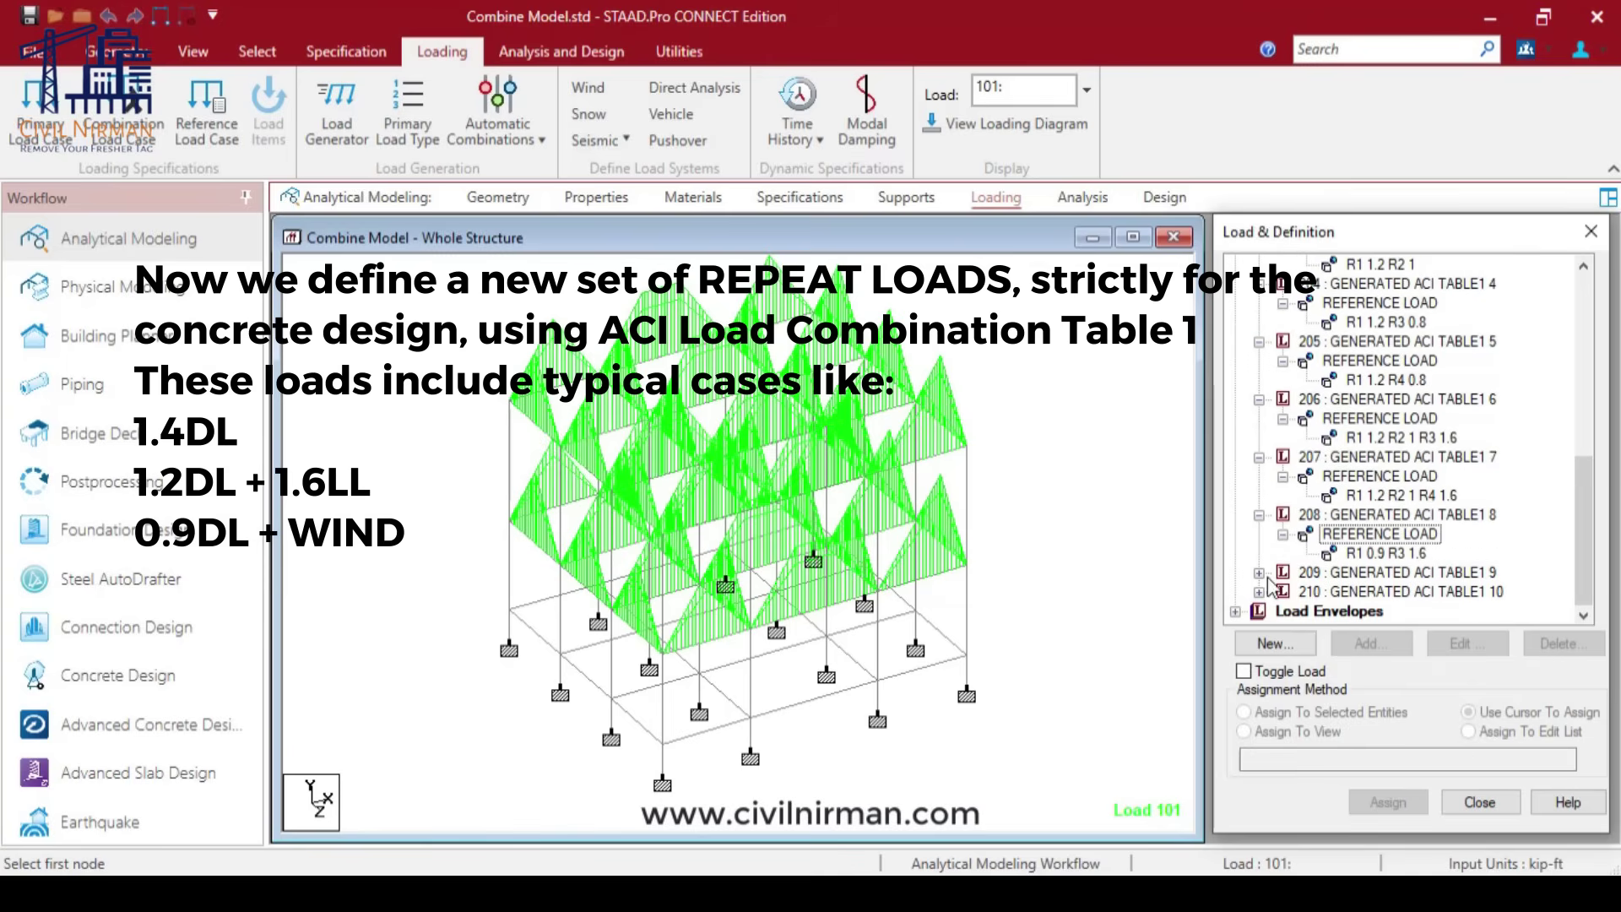
left_click(1259, 572)
scroll(1271, 579, "down", 1)
left_click(1283, 572)
scroll(1289, 581, "down", 1)
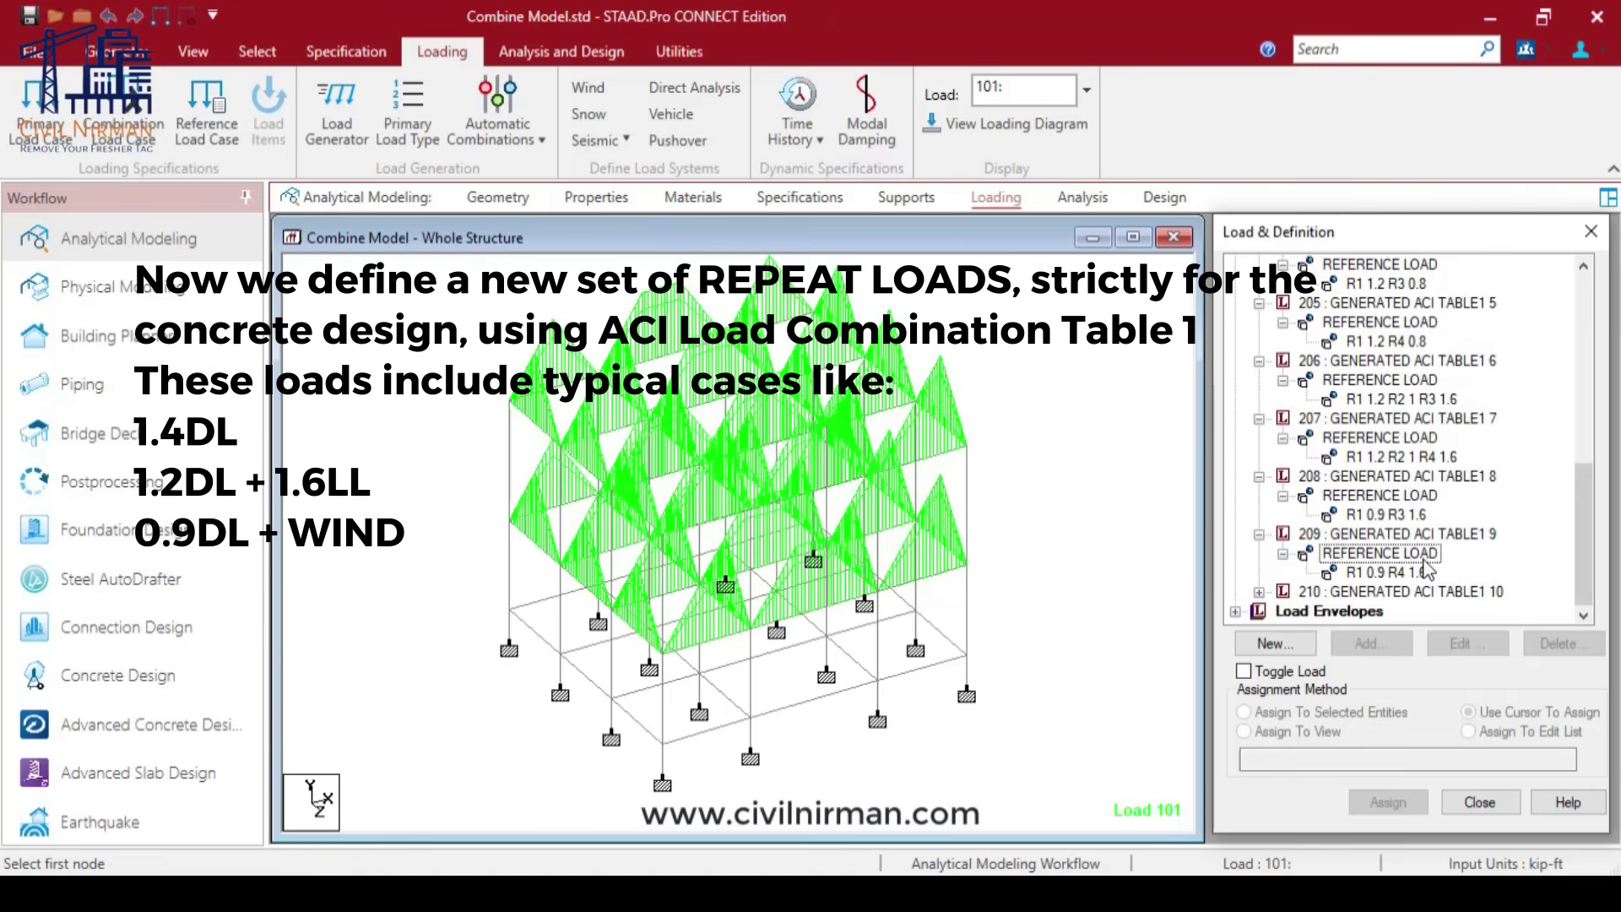
left_click(1259, 593)
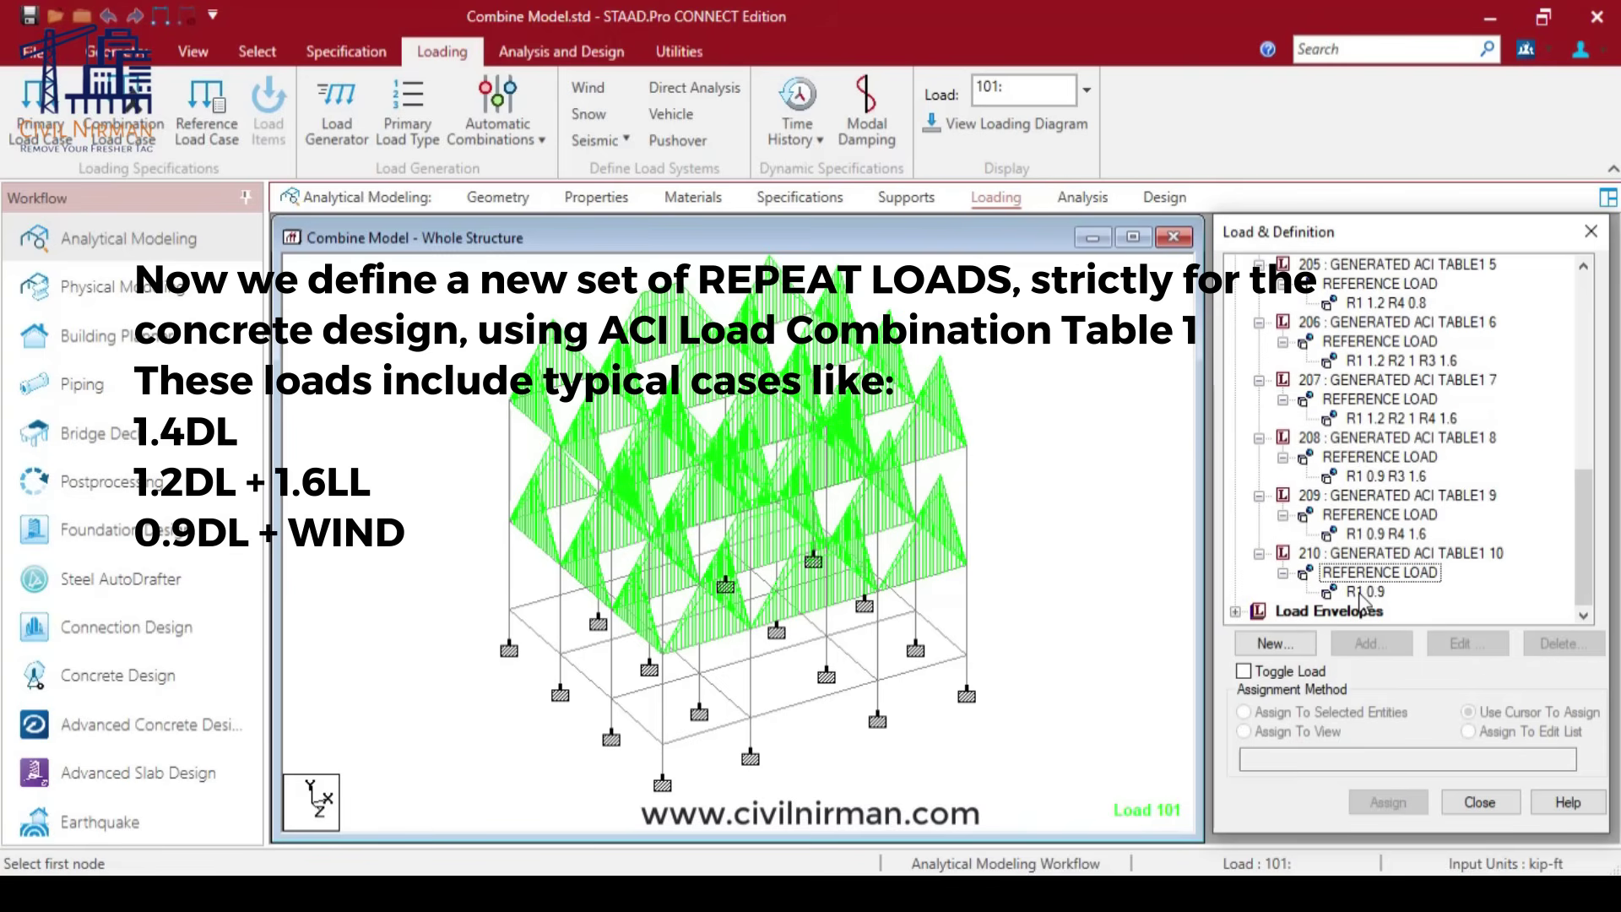
scroll(1073, 488, "up", 1)
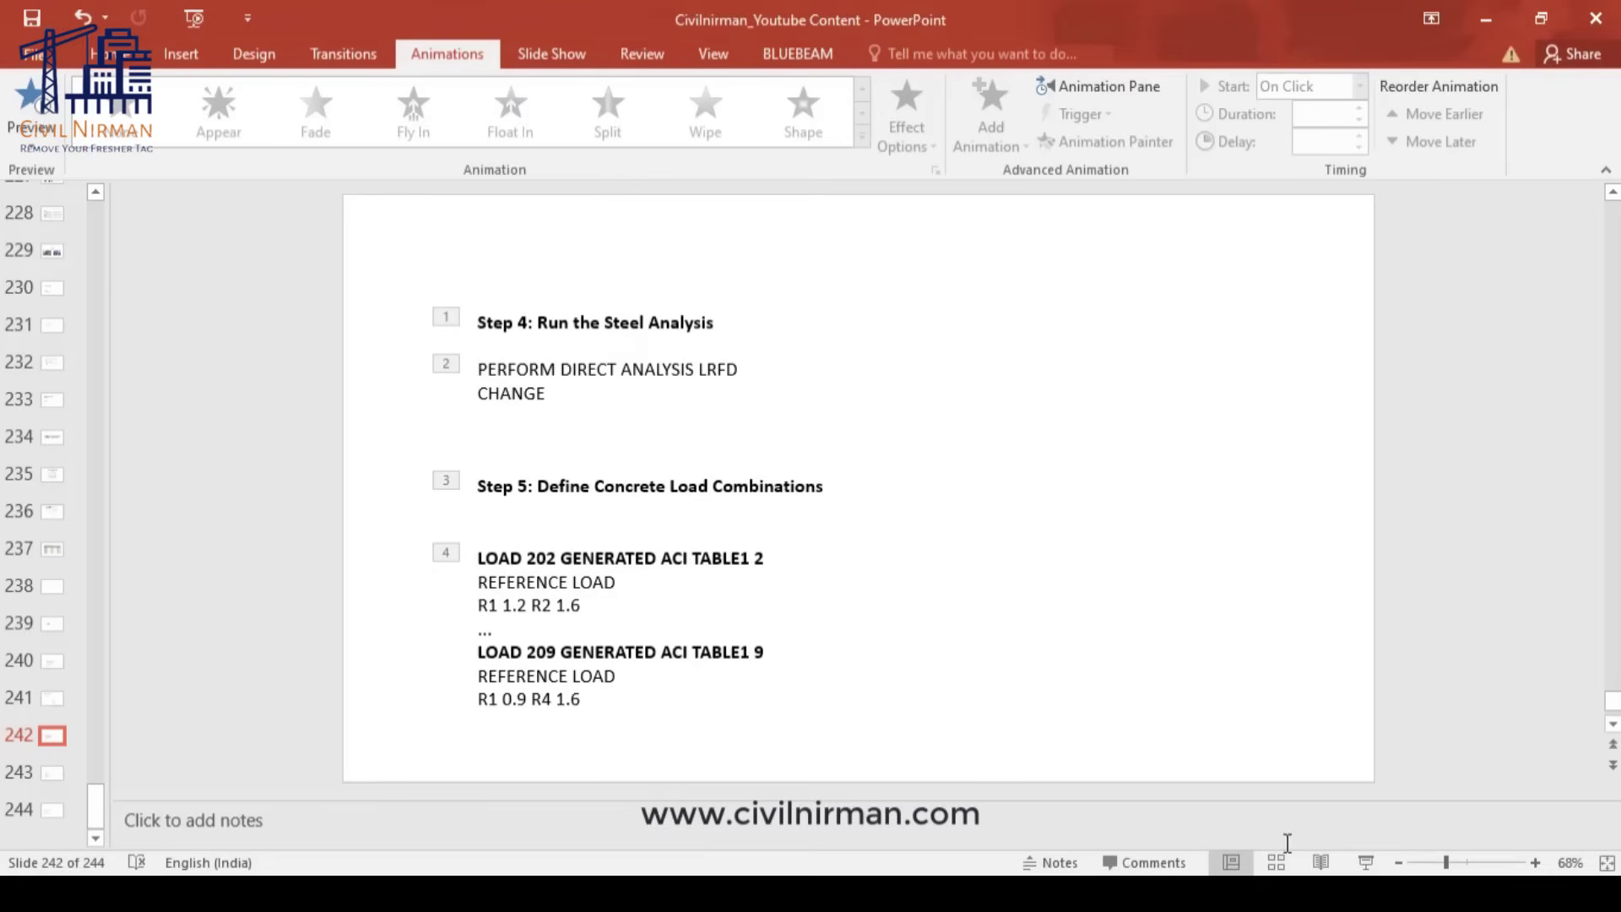
Step: Present the Step 6 PDelta and Step 7 load list slides, then return to STAAD.Pro
left_click(1365, 862)
left_click(984, 438)
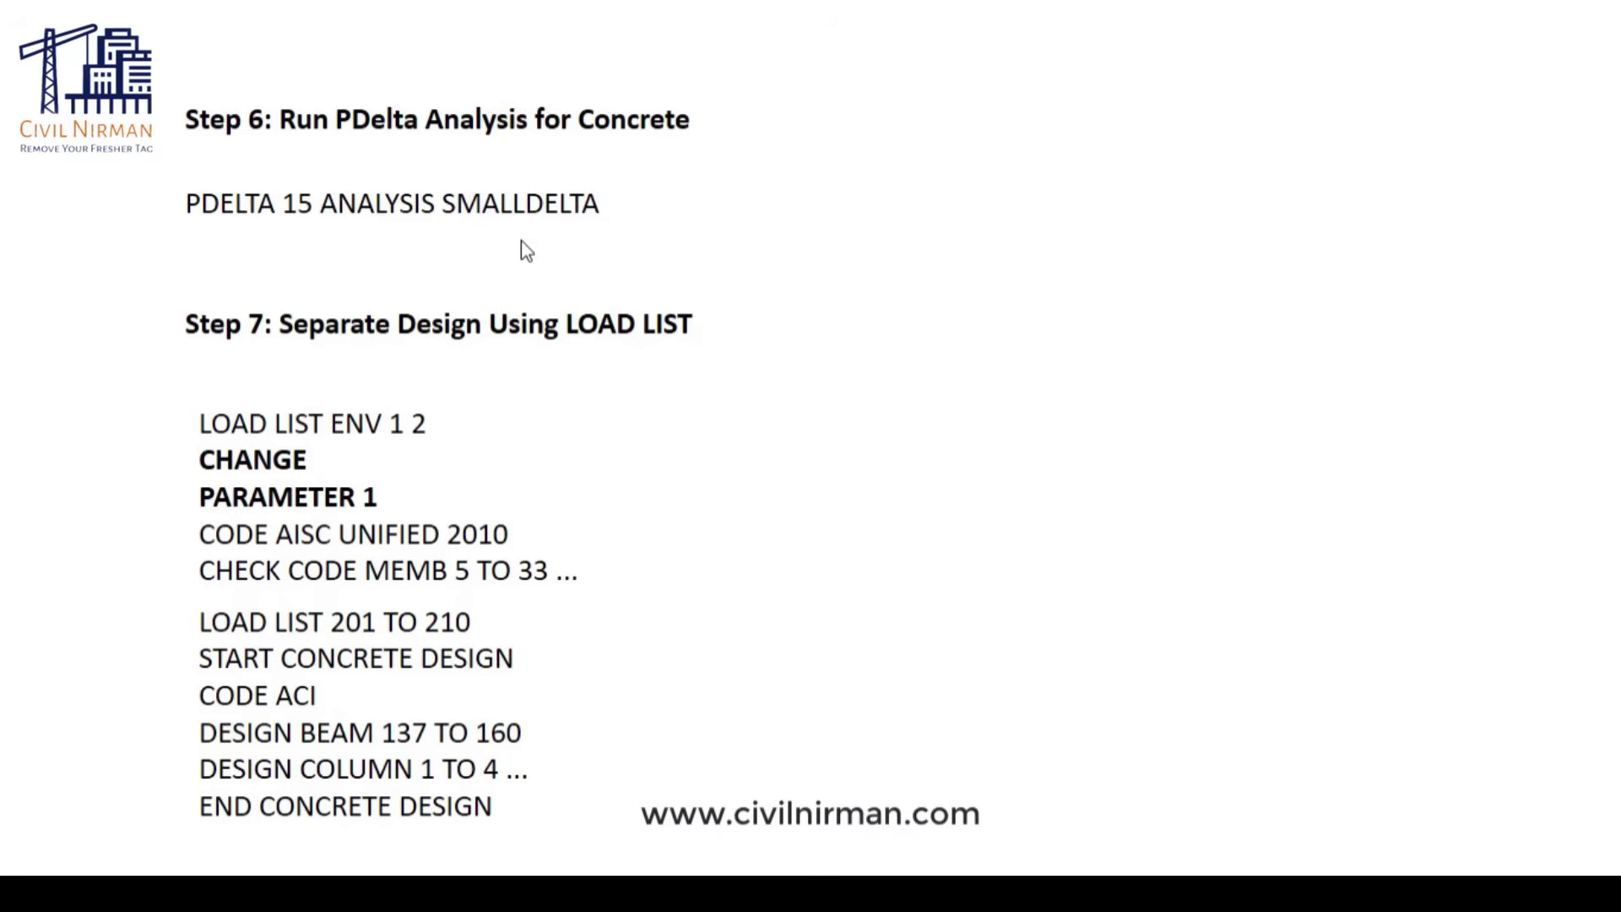
key("Escape")
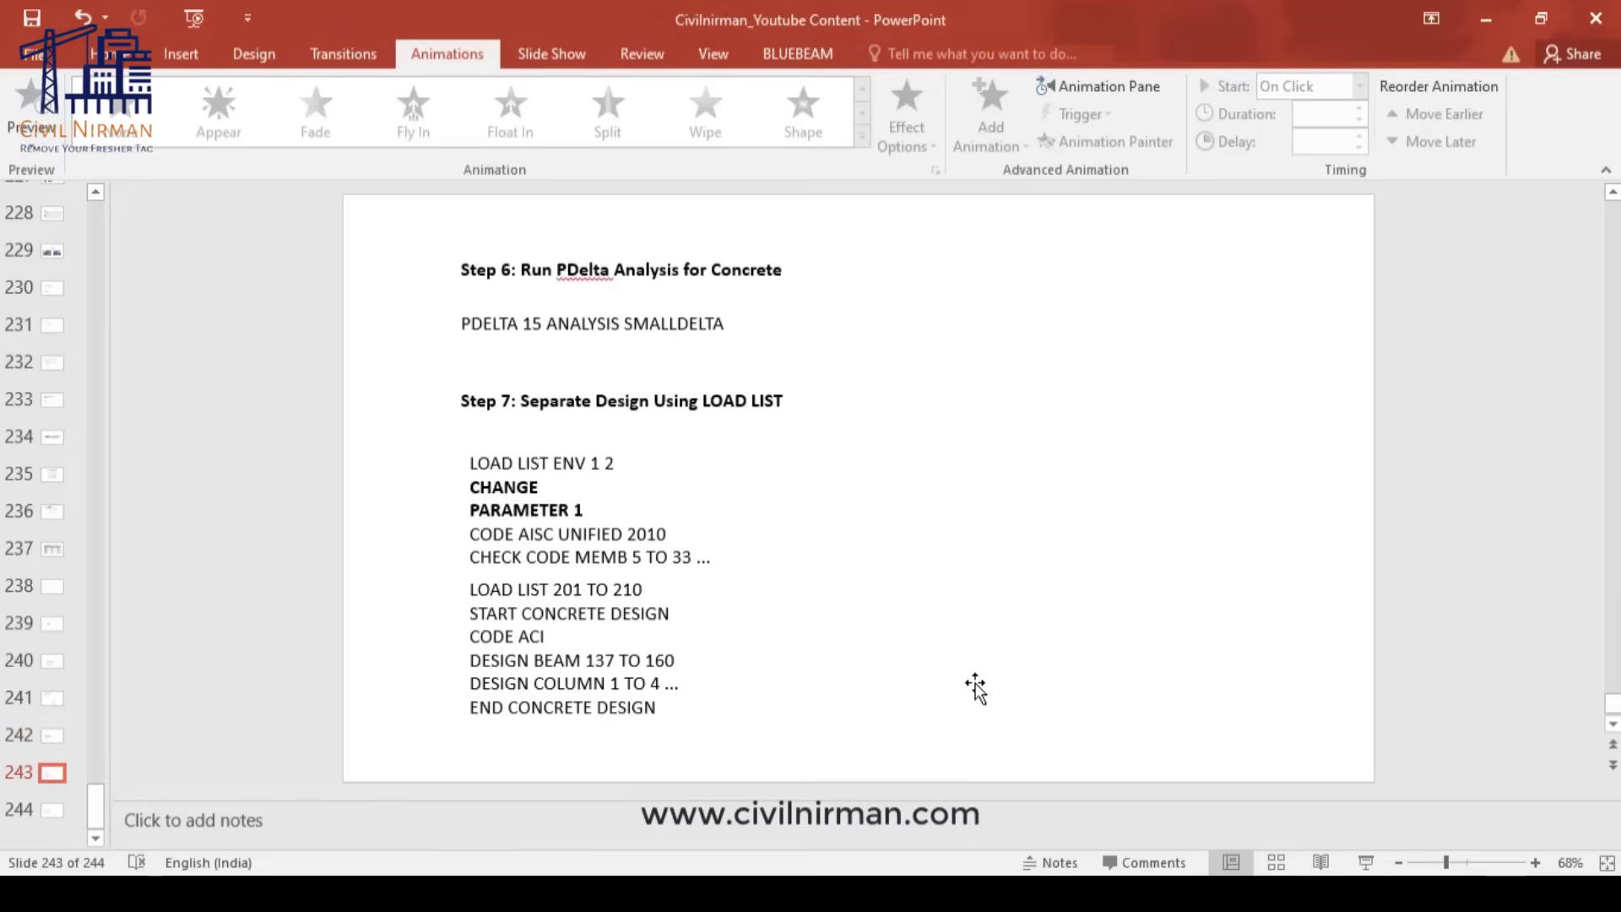
key("alt+Tab")
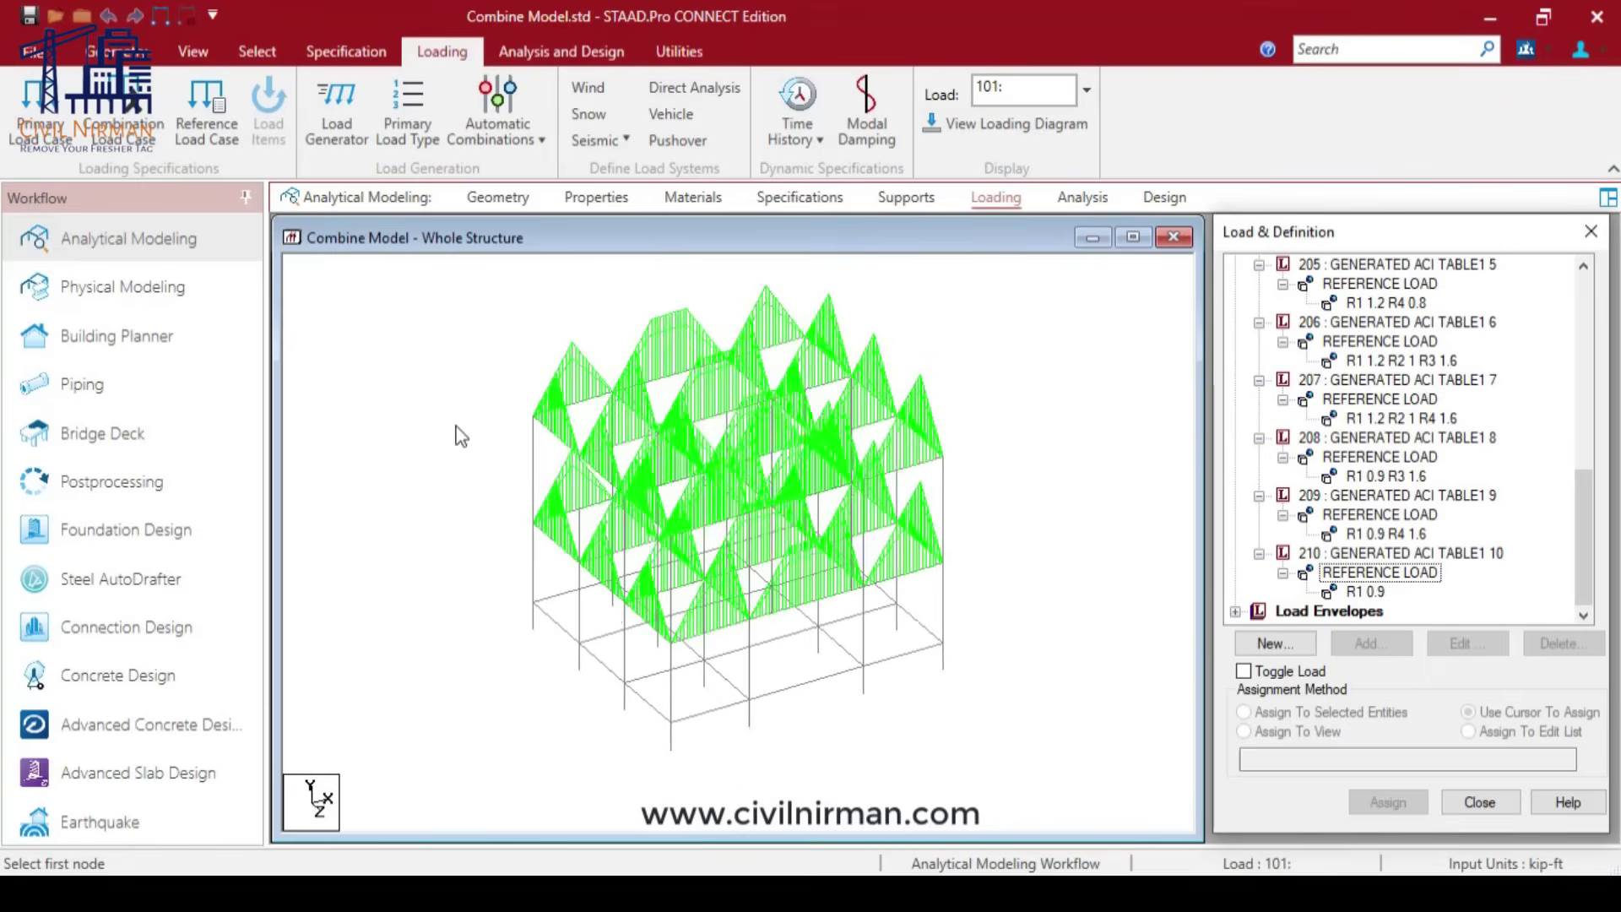
Step: Review the PDelta Analysis settings and show PDELTA 15 ANALYSIS SMALLDELTA after loads 201–210
left_click(561, 52)
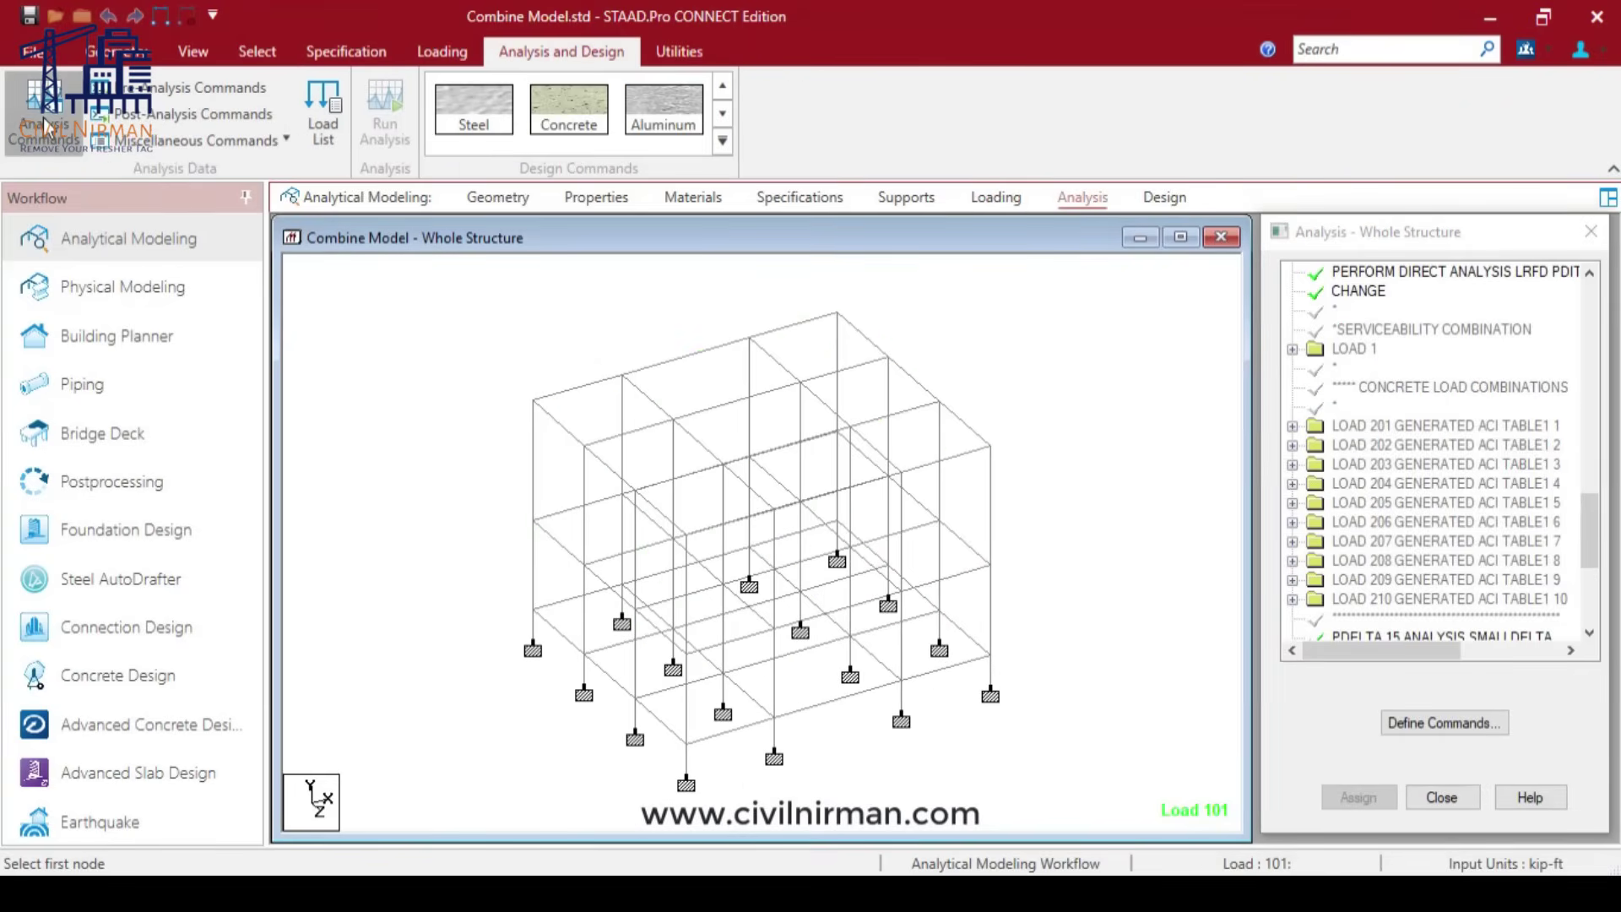
left_click(46, 123)
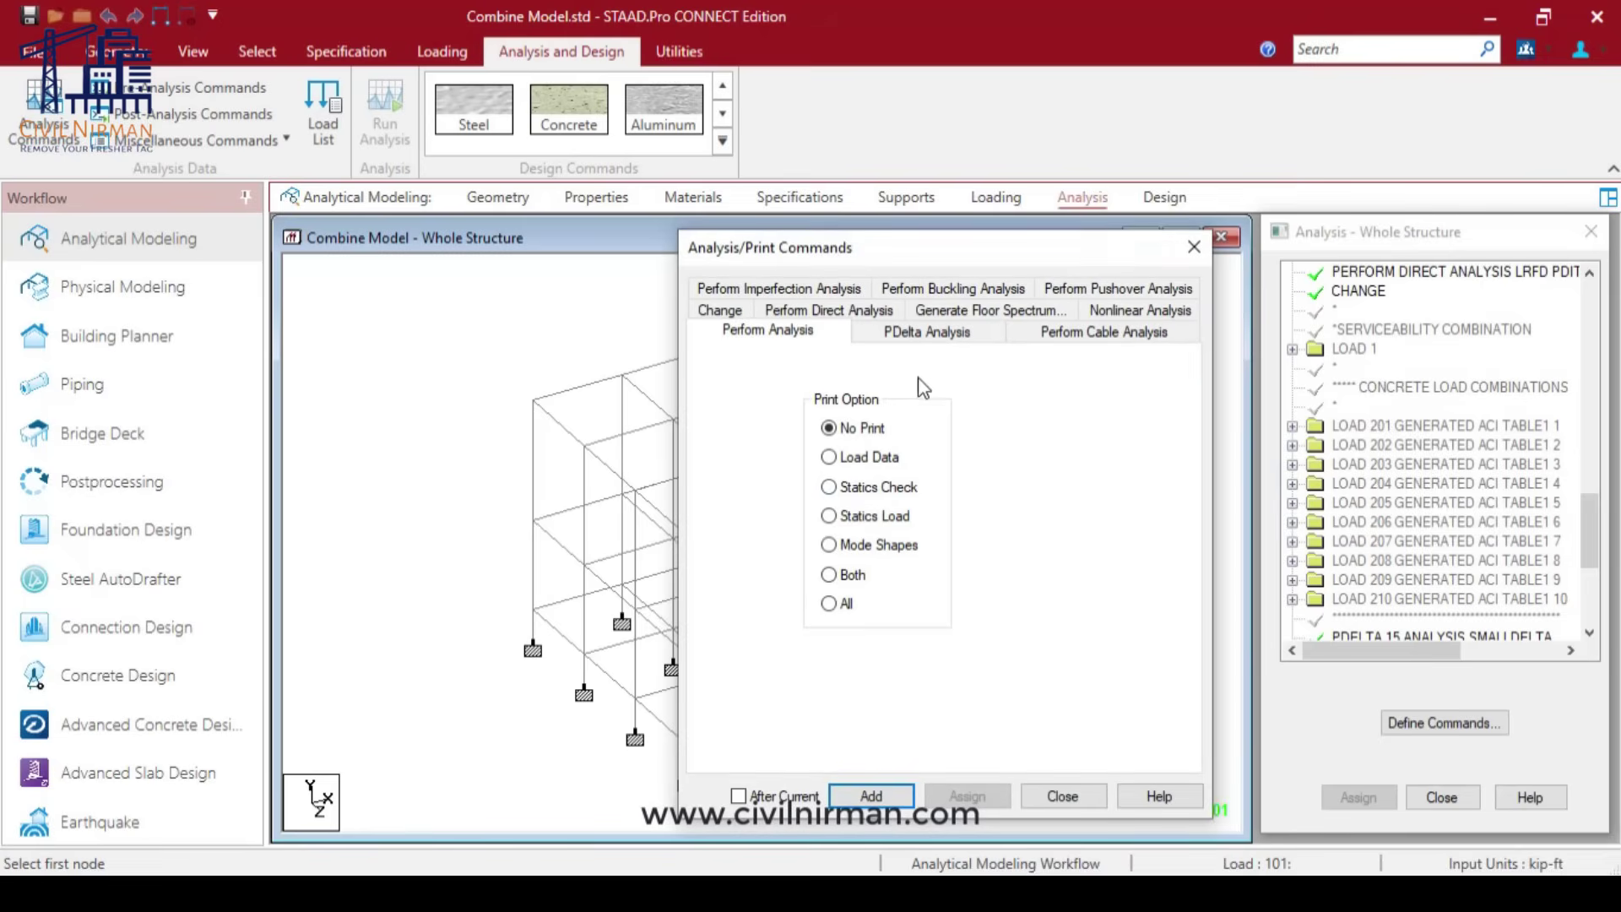
left_click(925, 333)
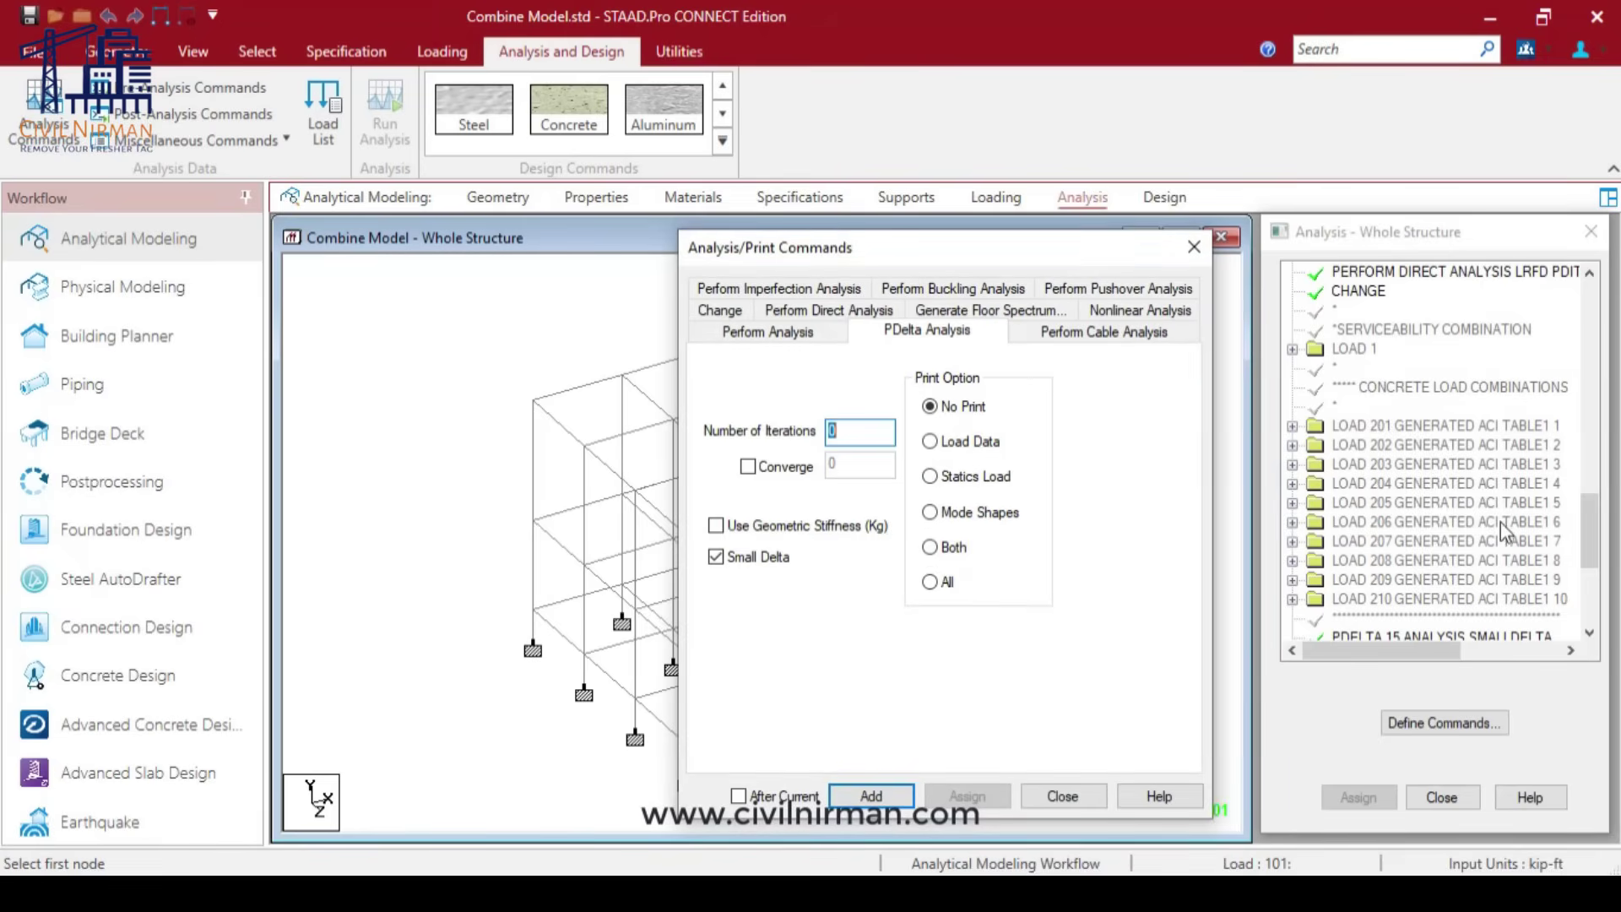
left_click(1032, 798)
left_click_drag(1593, 530, 1593, 557)
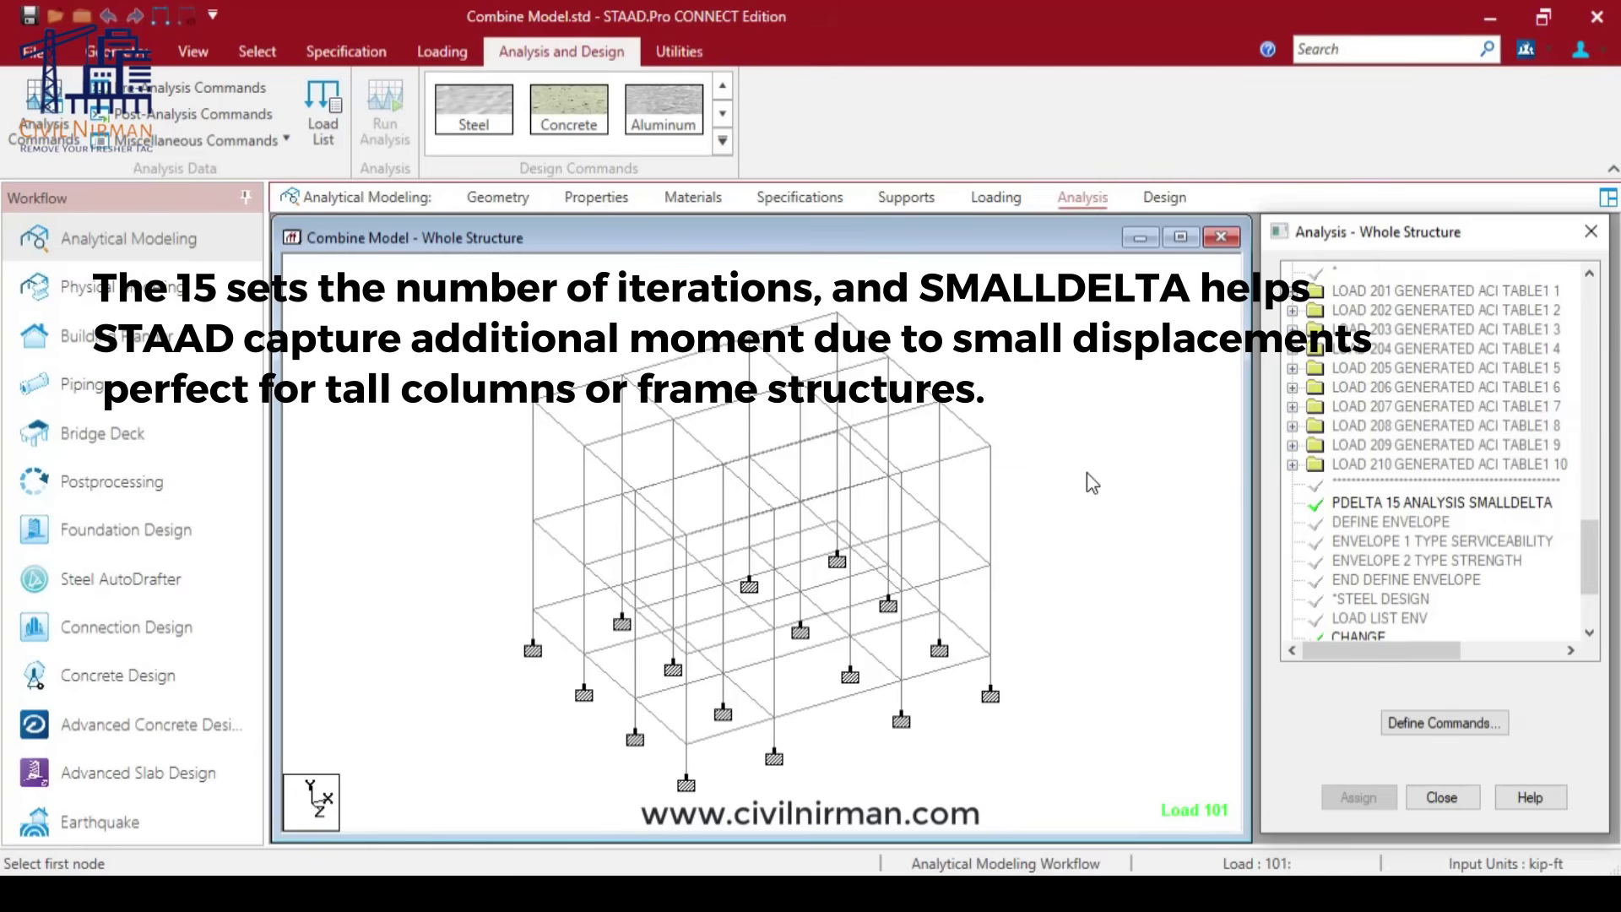
Step: Confirm PDELTA 15 ANALYSIS SMALLDELTA settings unchanged, then present slide 243 full screen
double_click(1465, 504)
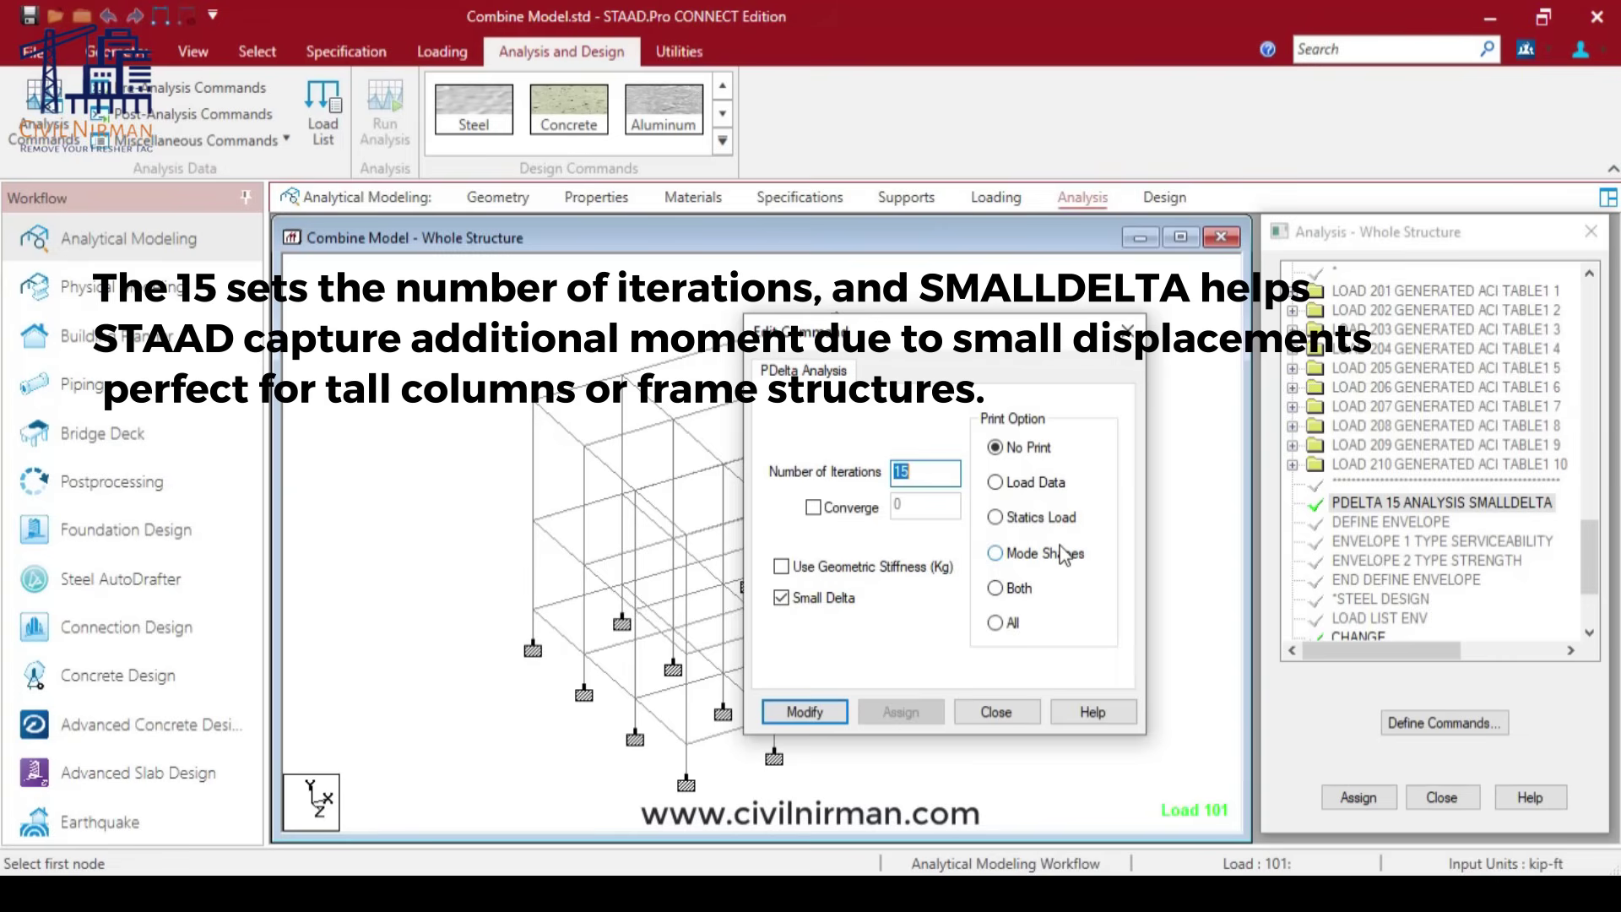
left_click(995, 712)
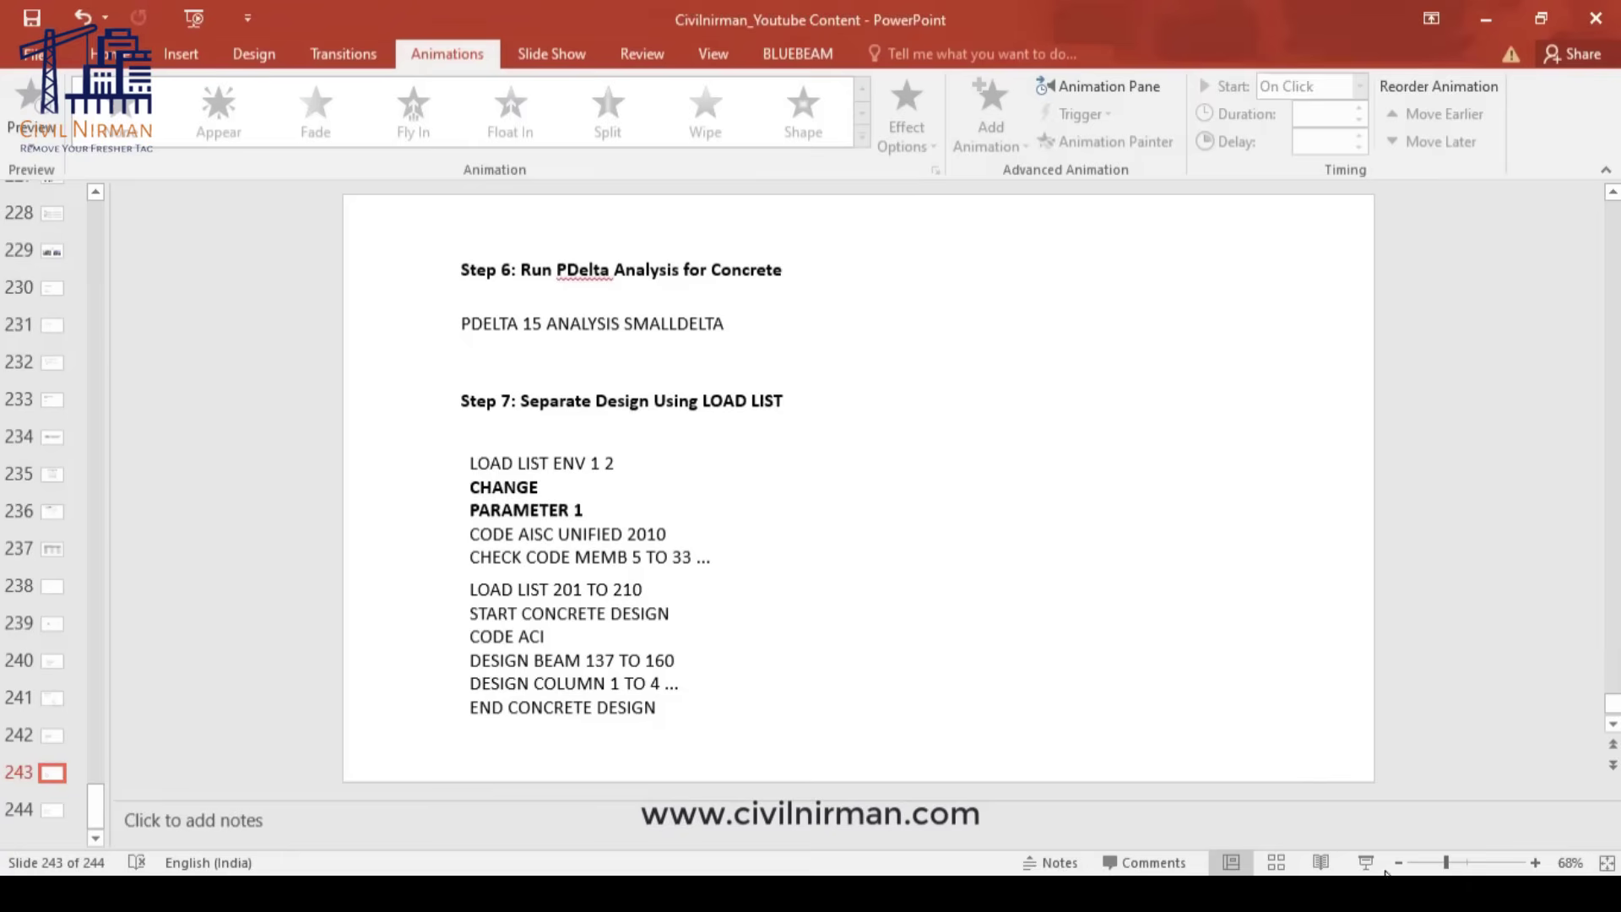
left_click(1366, 862)
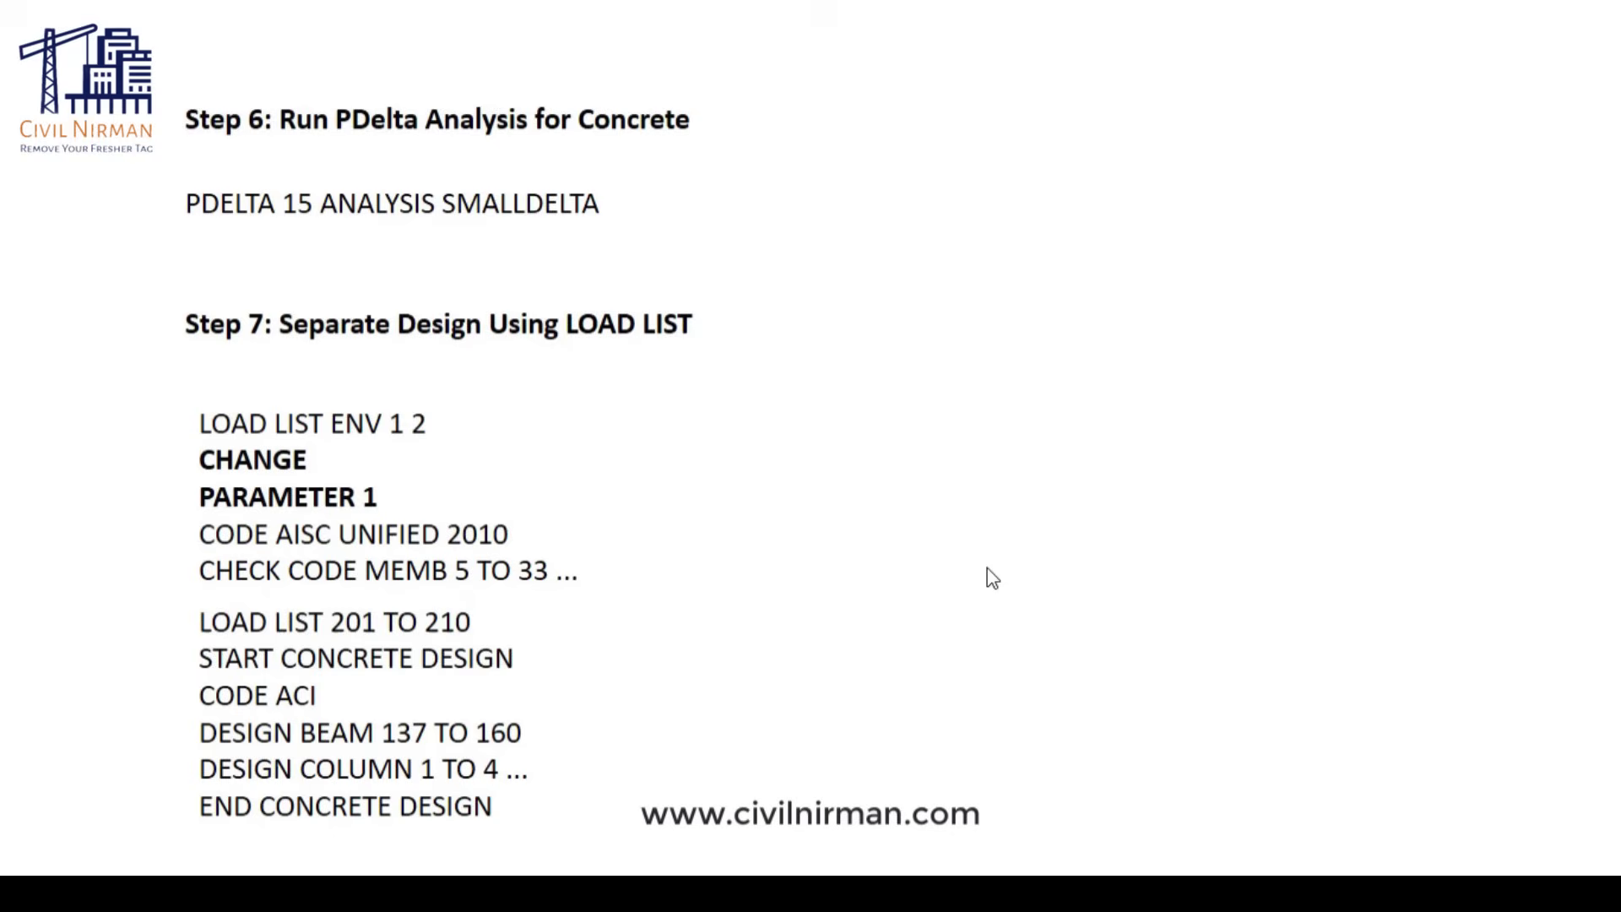